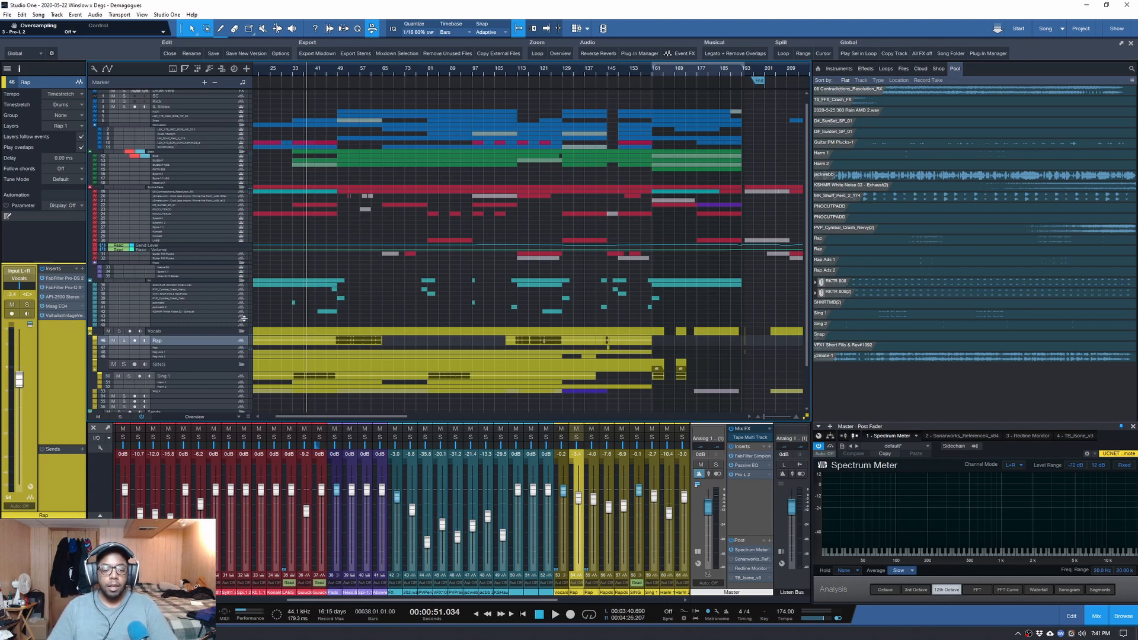
- Increase the height of the Rap track so its waveform can be examined in the arrangement
drag(182, 347, 180, 360)
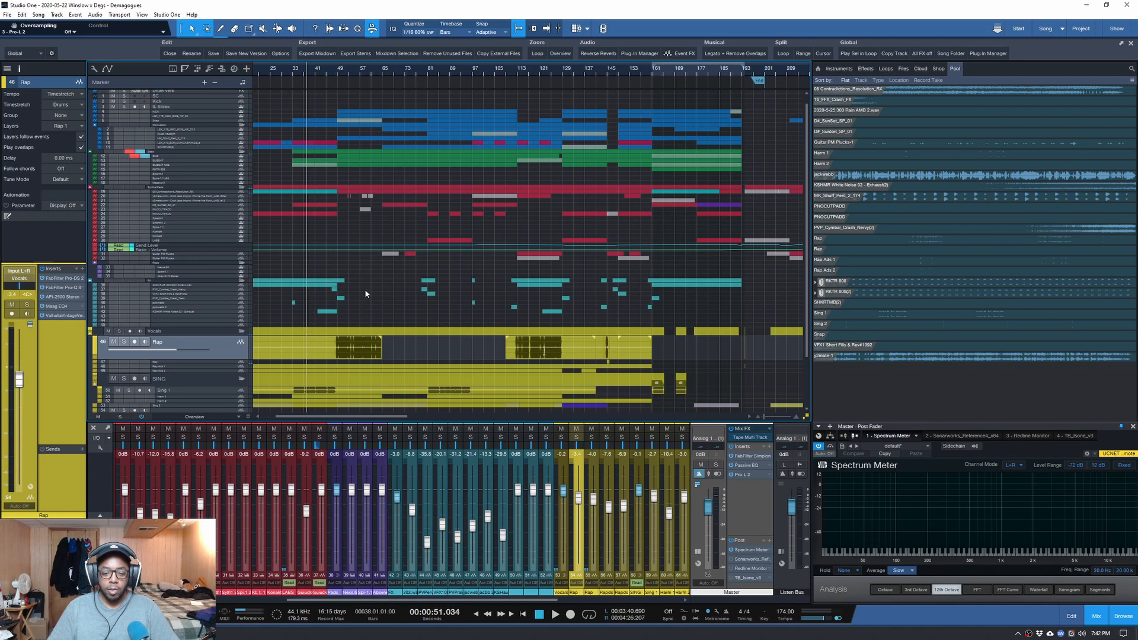
scroll(329, 83, up, 5)
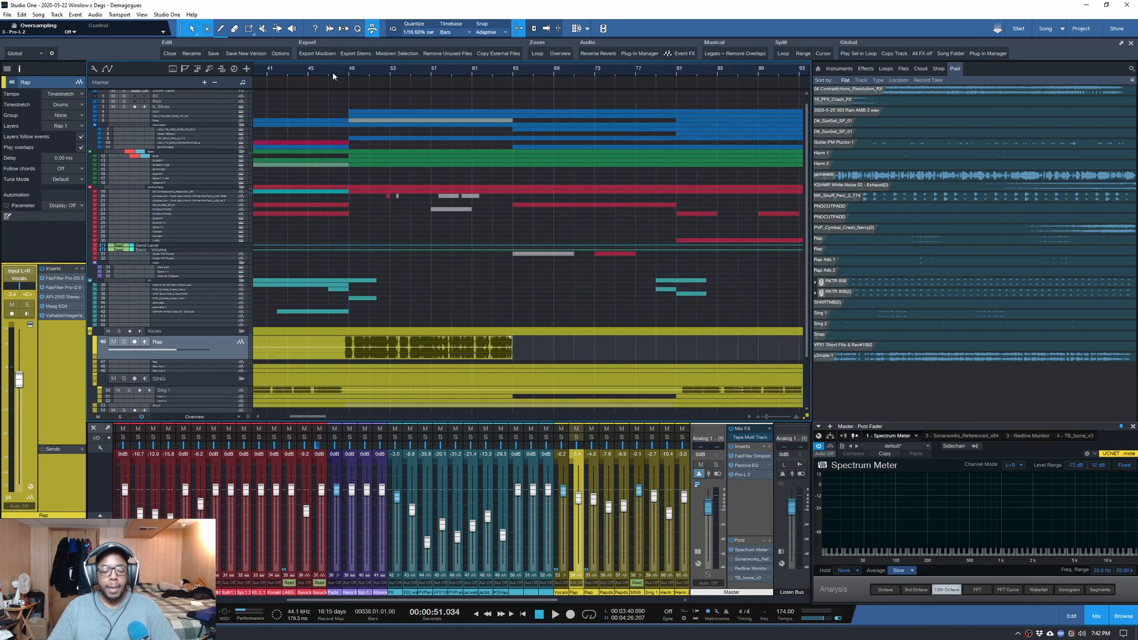
scroll(333, 76, up, 2)
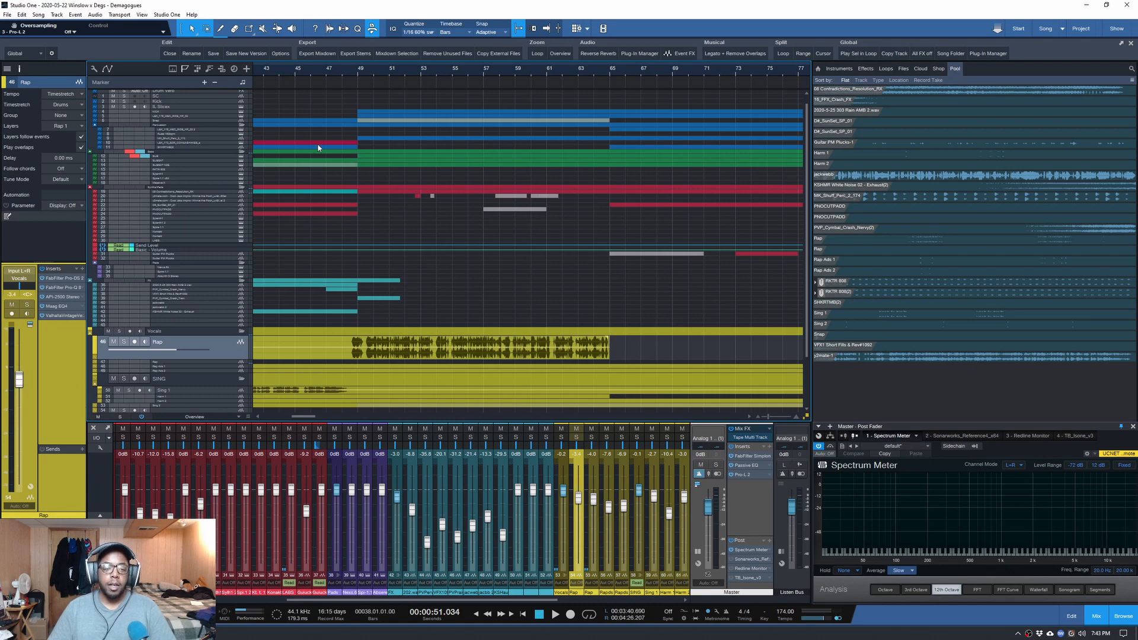
- Play the full mix from bar 33 through the first rap verse, and stop playback after the verse
scroll(353, 70, down, 5)
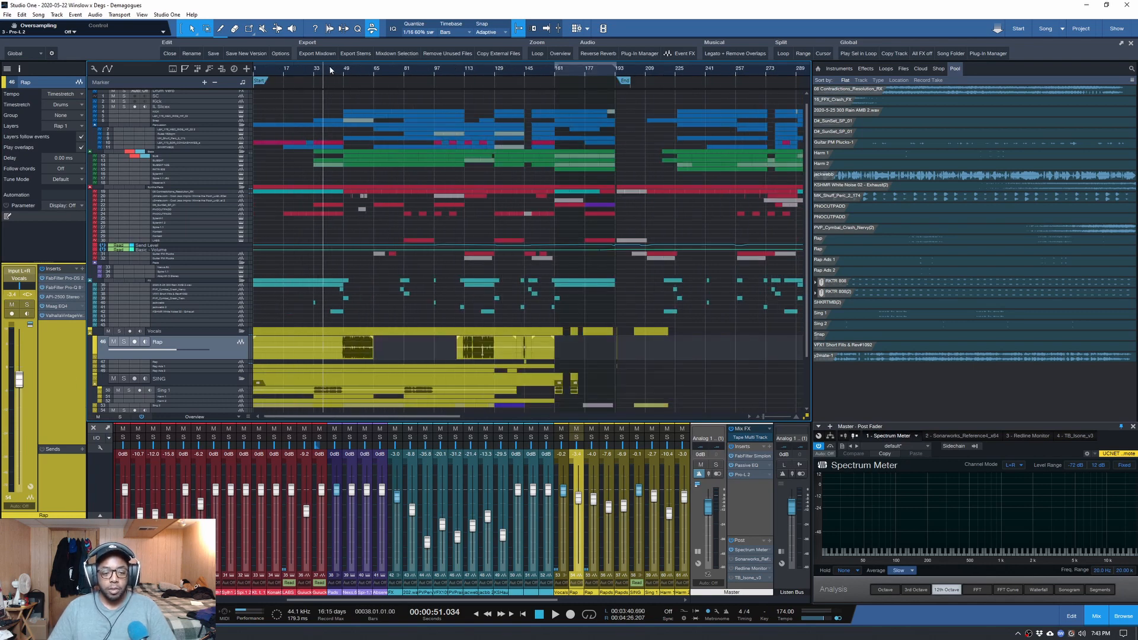
scroll(331, 70, up, 2)
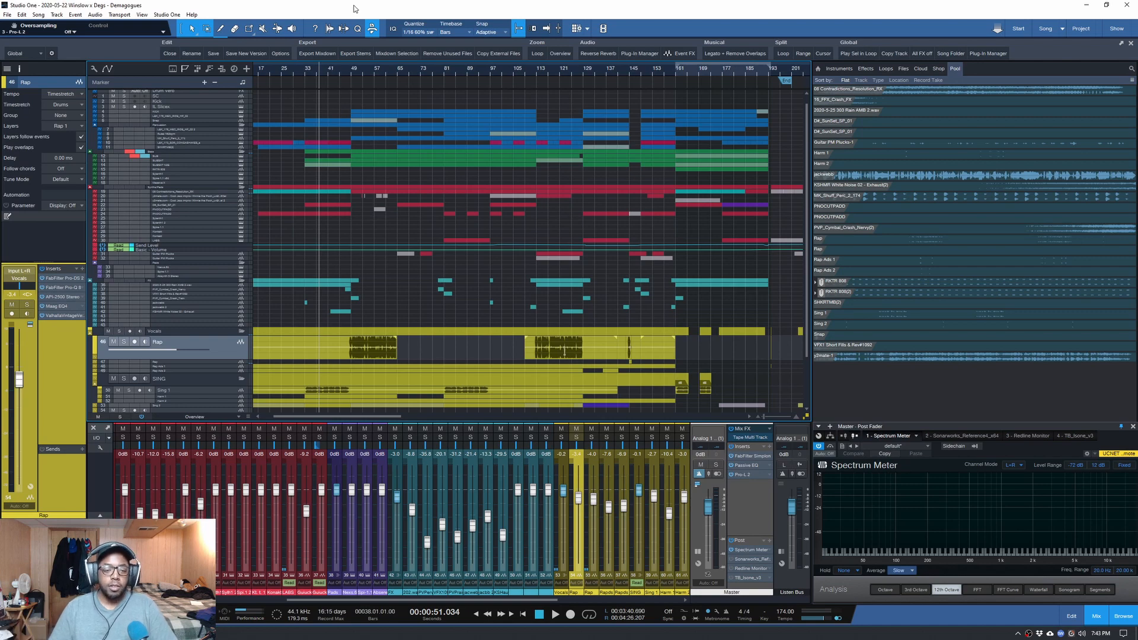
click(349, 71)
scroll(374, 74, up, 2)
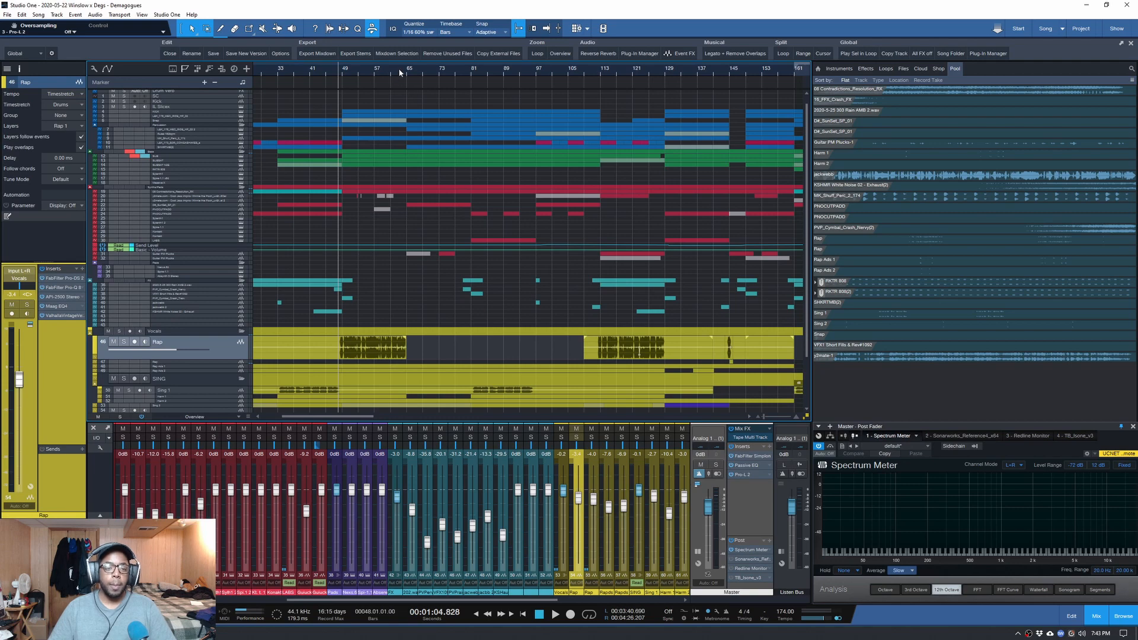
click(281, 71)
key(space)
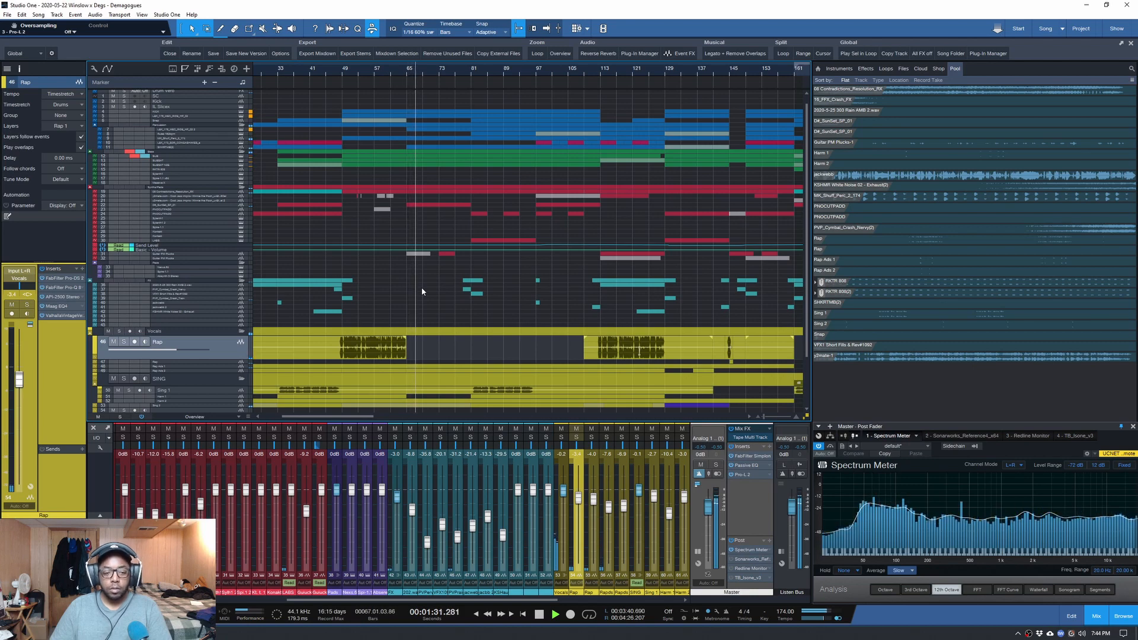
key(space)
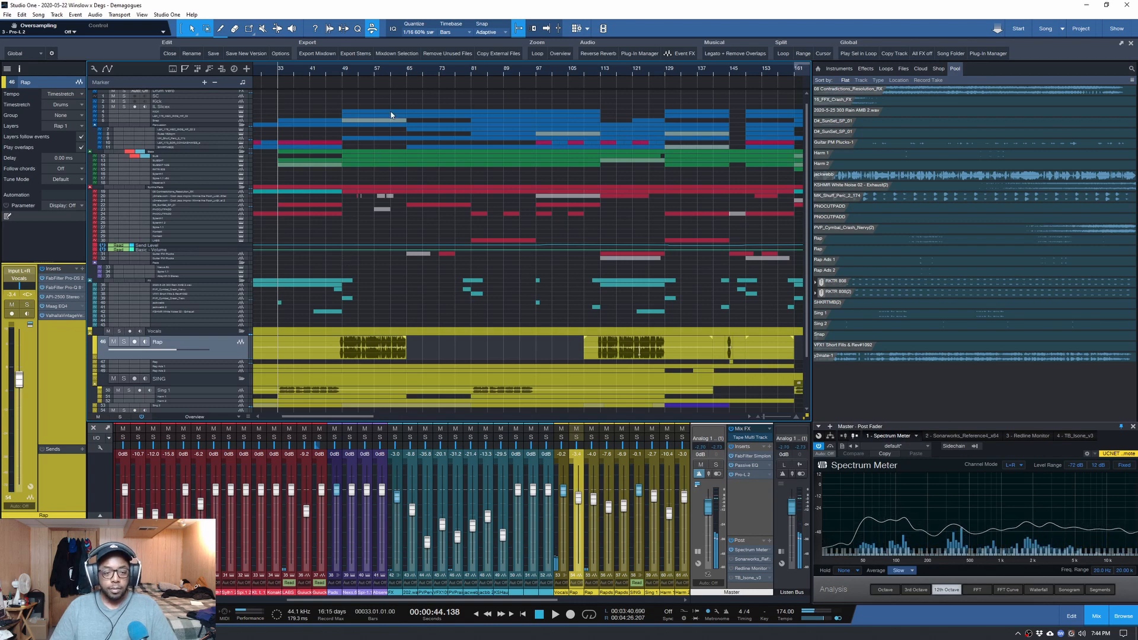
- Solo the Rap track and audition its verse from bar 49
scroll(406, 72, down, 2)
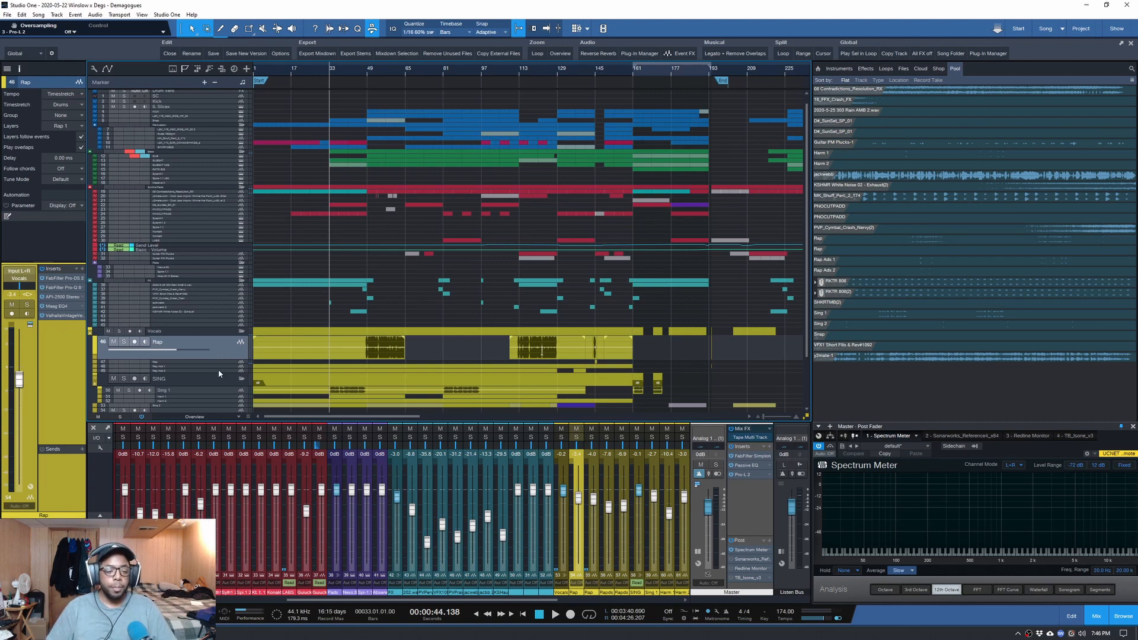
click(124, 342)
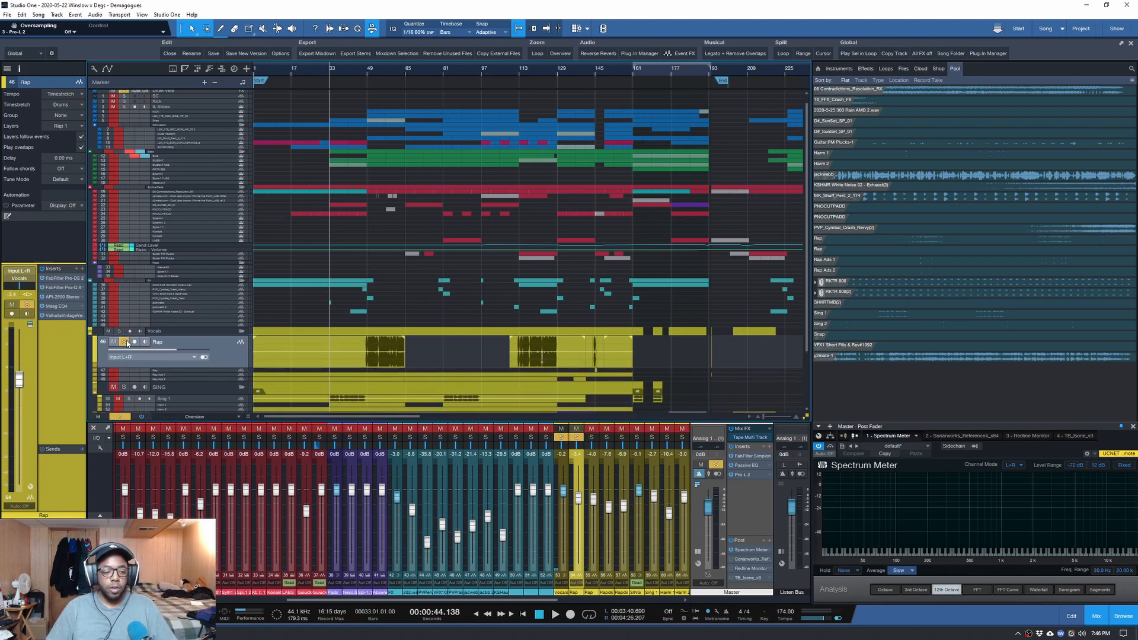
key(e)
click(365, 67)
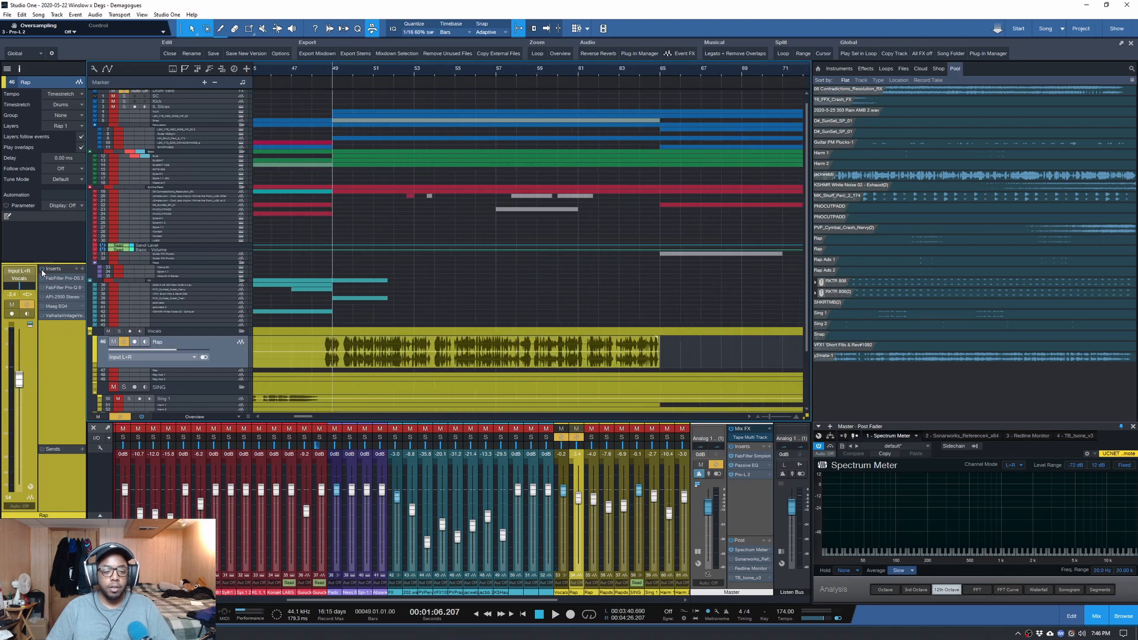
key(space)
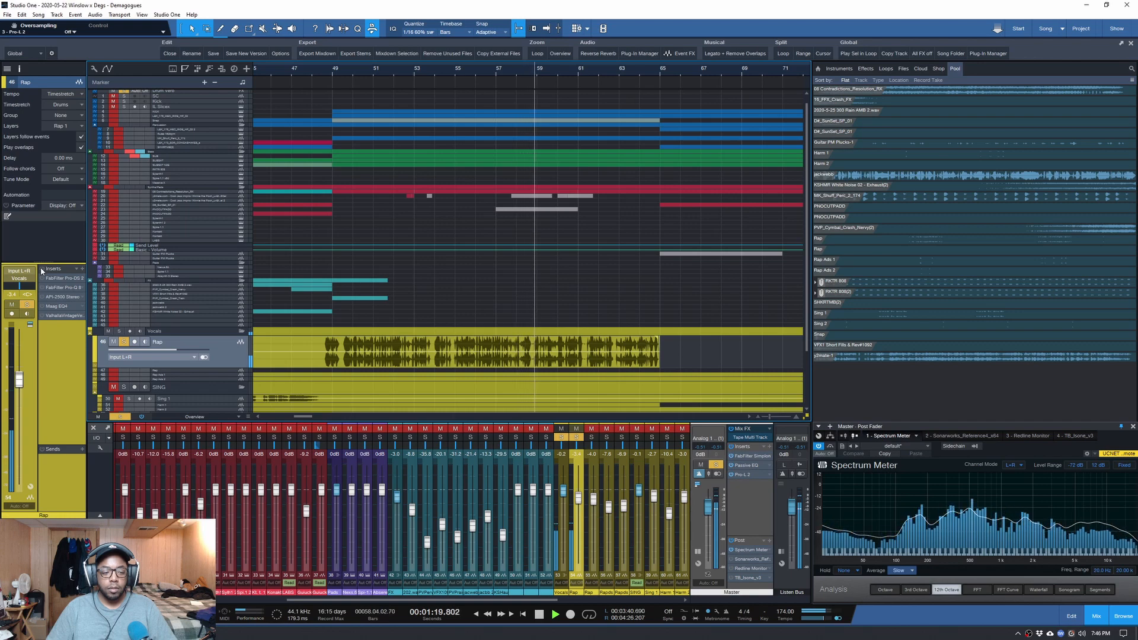
key(space)
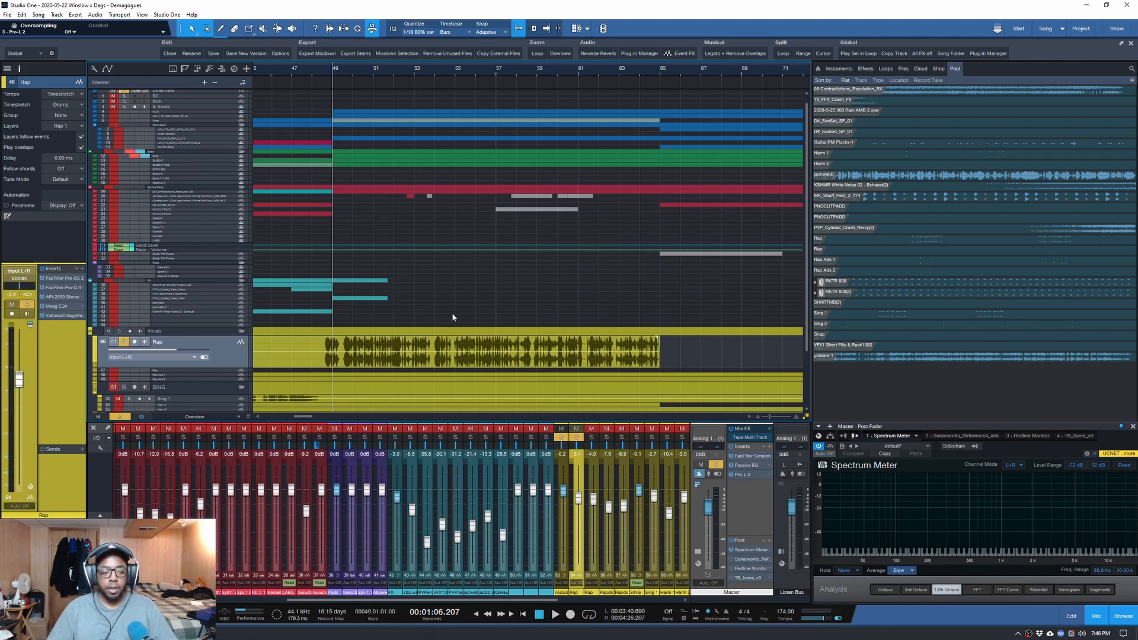
- Play the soloed rap verse from just before bar 49, toggling all its inserts to compare processed and unprocessed sound
click(318, 69)
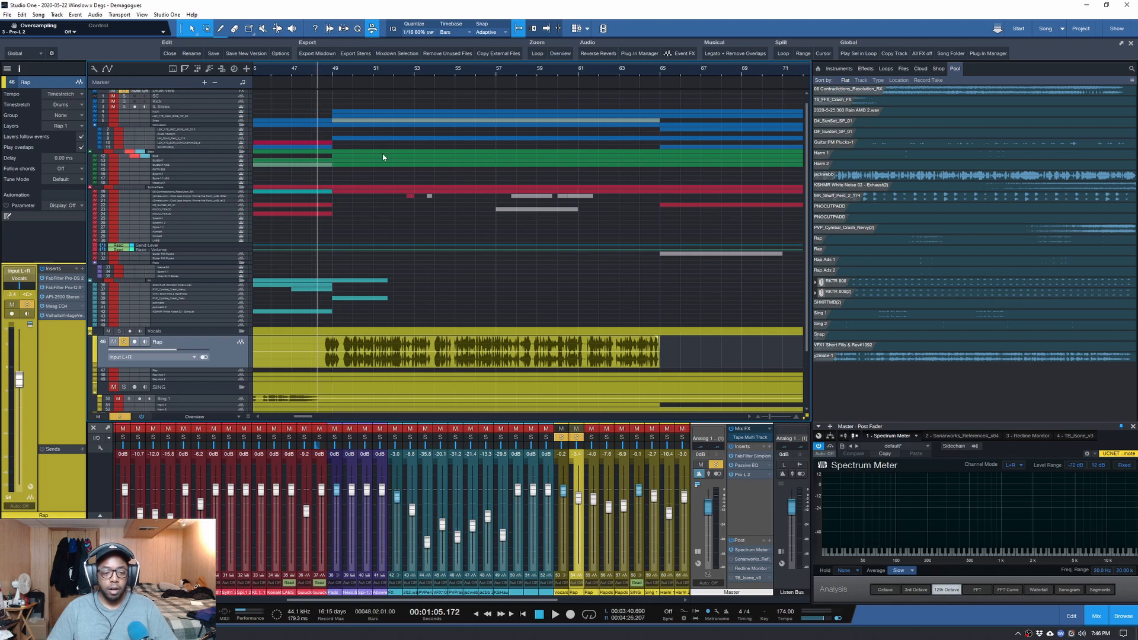
key(space)
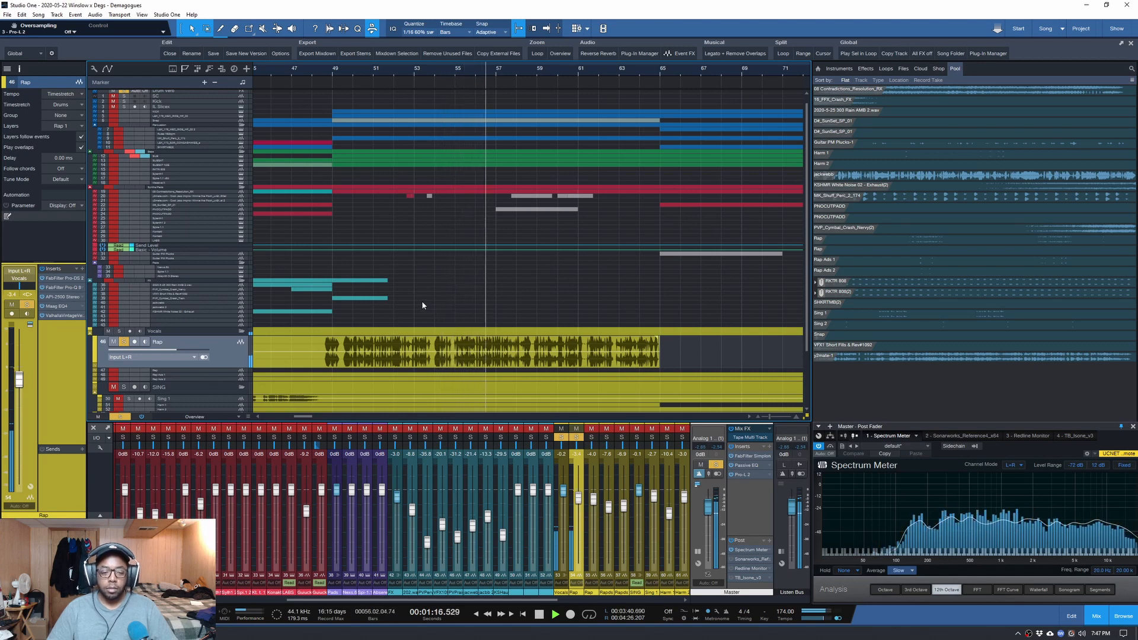
click(42, 269)
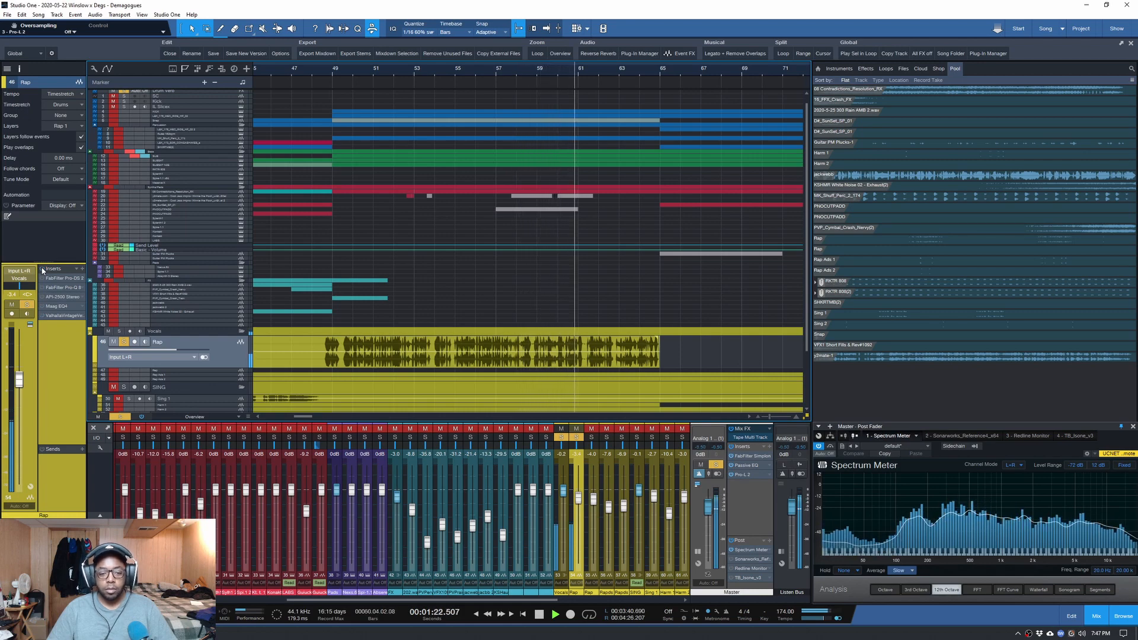
key(space)
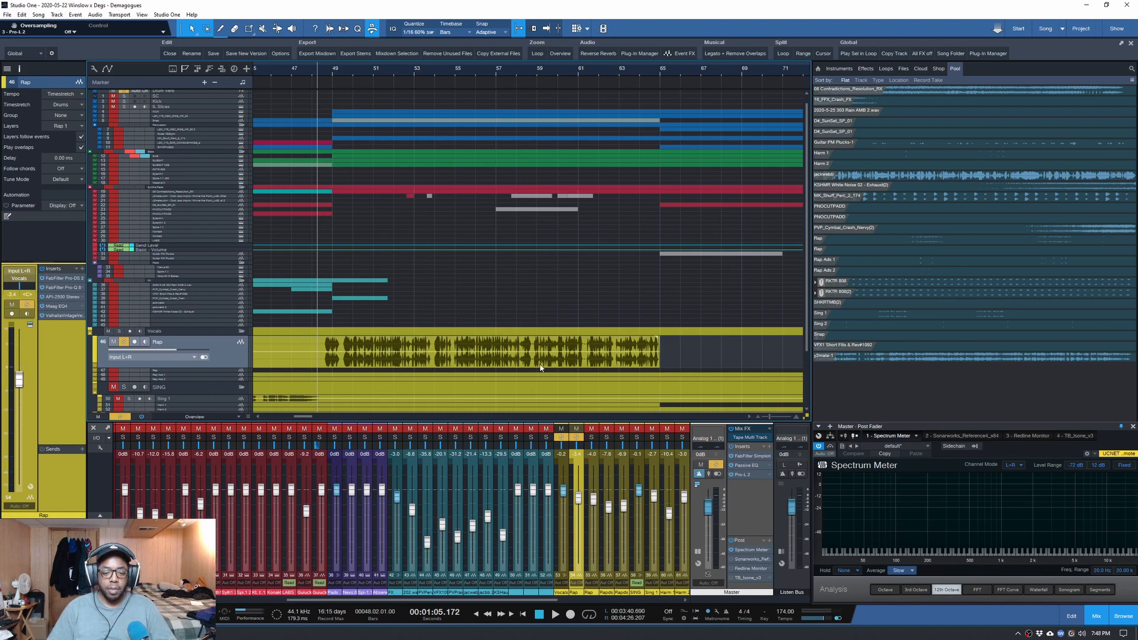
- Enlarge the Rap track further so its input, automation and layer rows show beside a taller waveform
drag(219, 368, 214, 391)
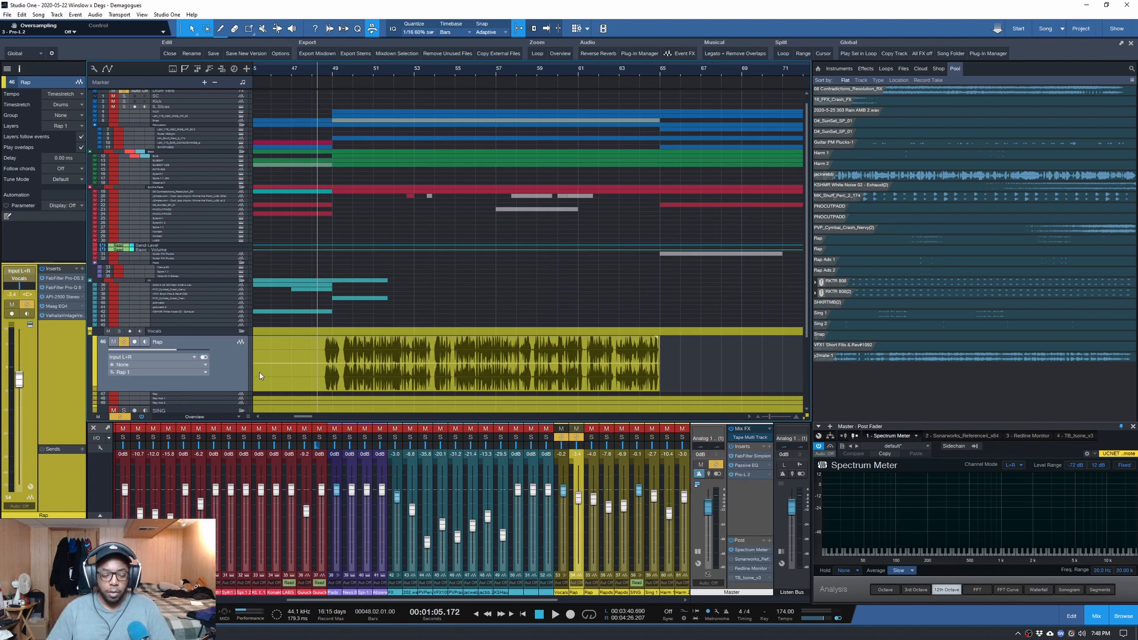
scroll(203, 361, down, 3)
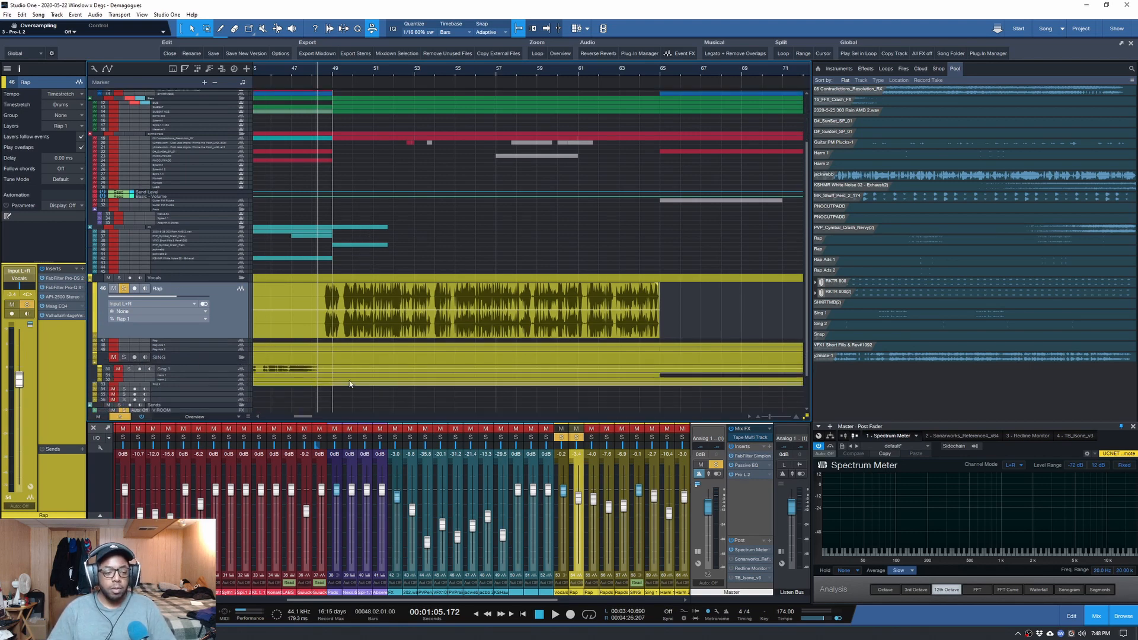
scroll(284, 374, up, 3)
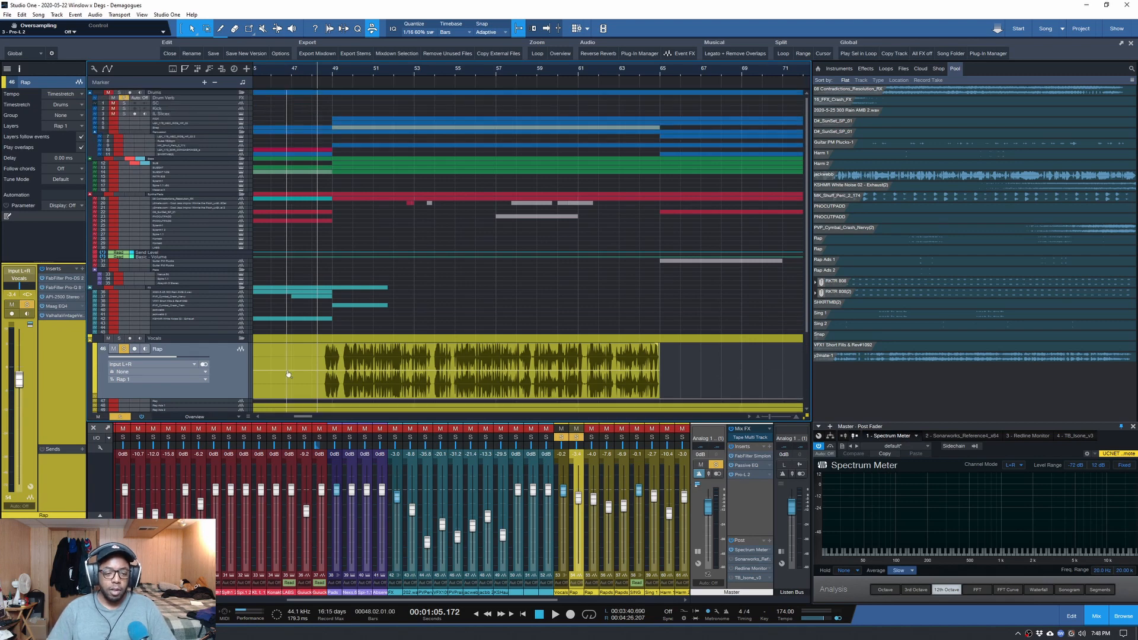
scroll(288, 375, down, 1)
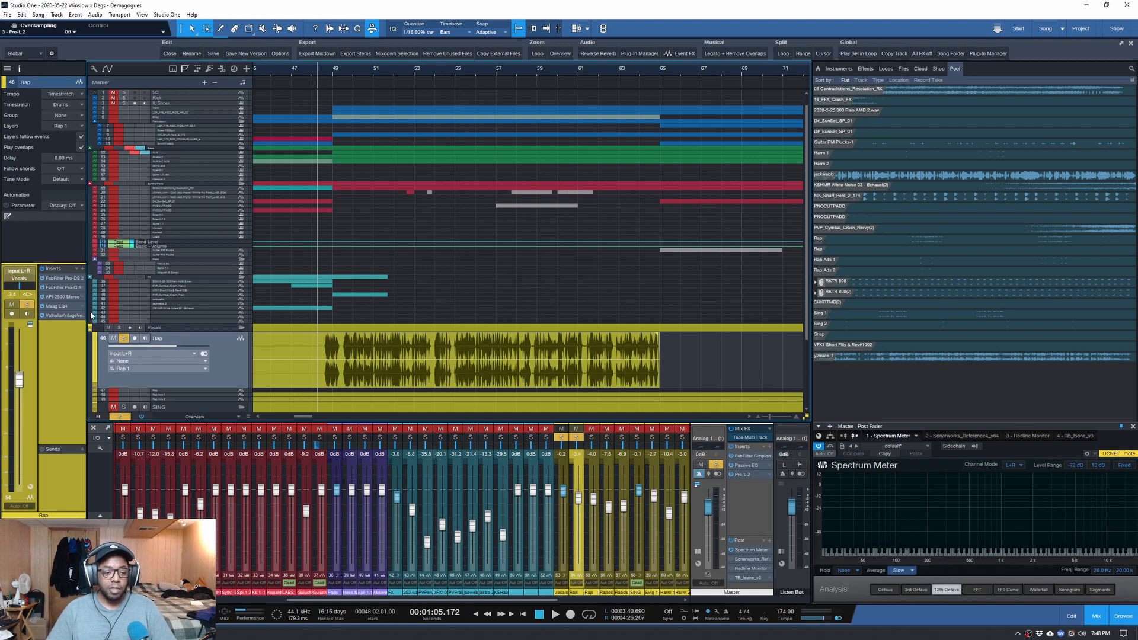
- Open the Rap track's FabFilter Pro-DS and audition its triggering signal while the verse plays
click(50, 278)
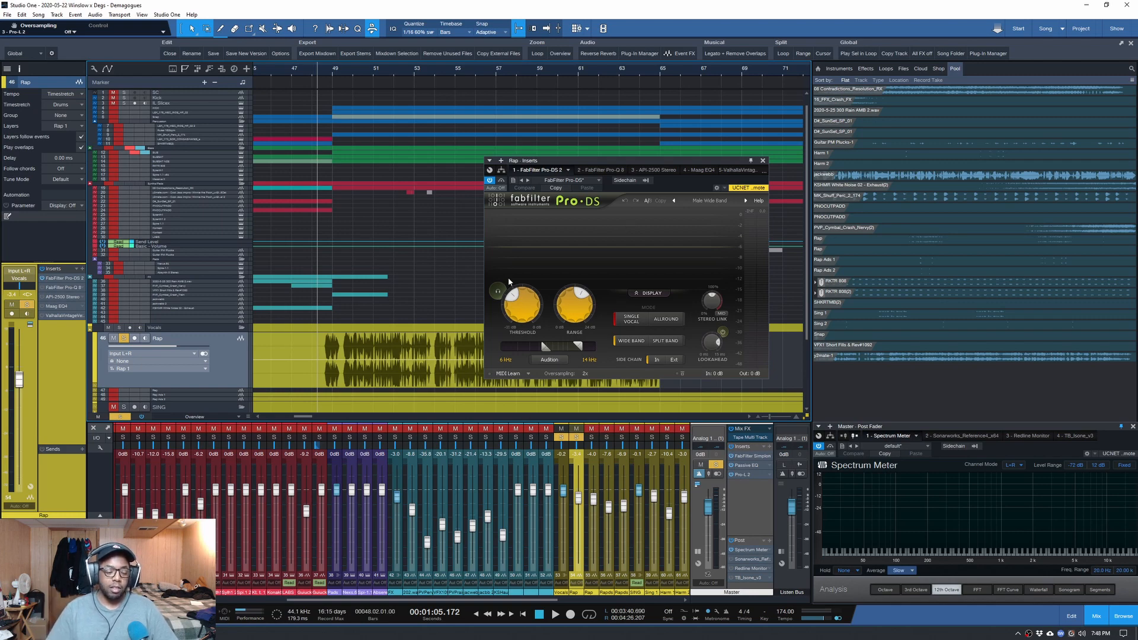
key(space)
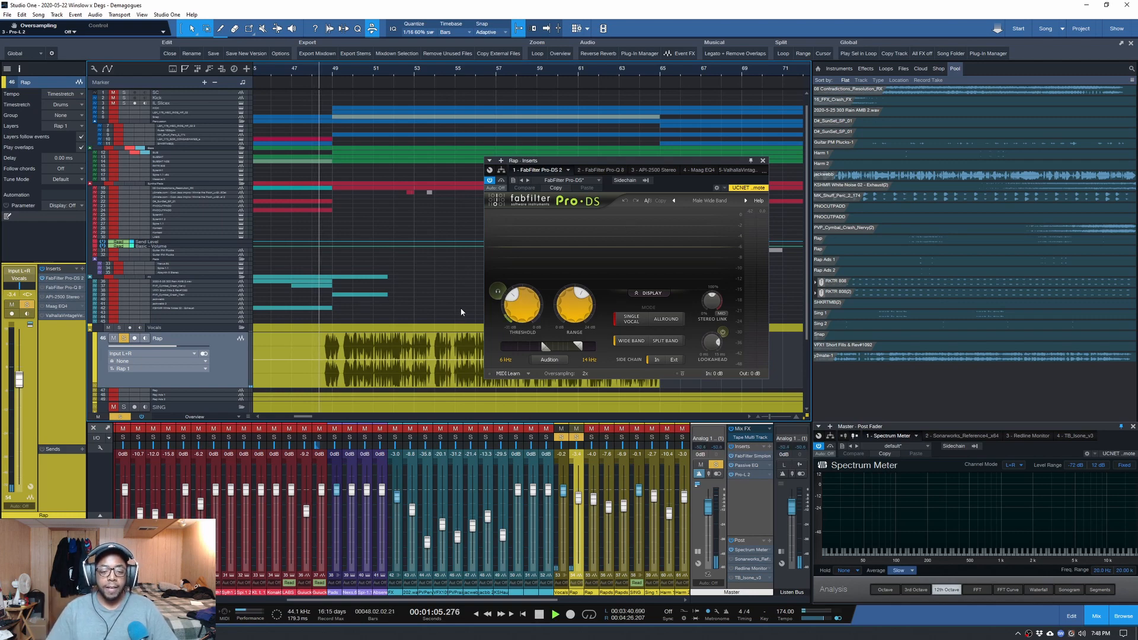
click(495, 290)
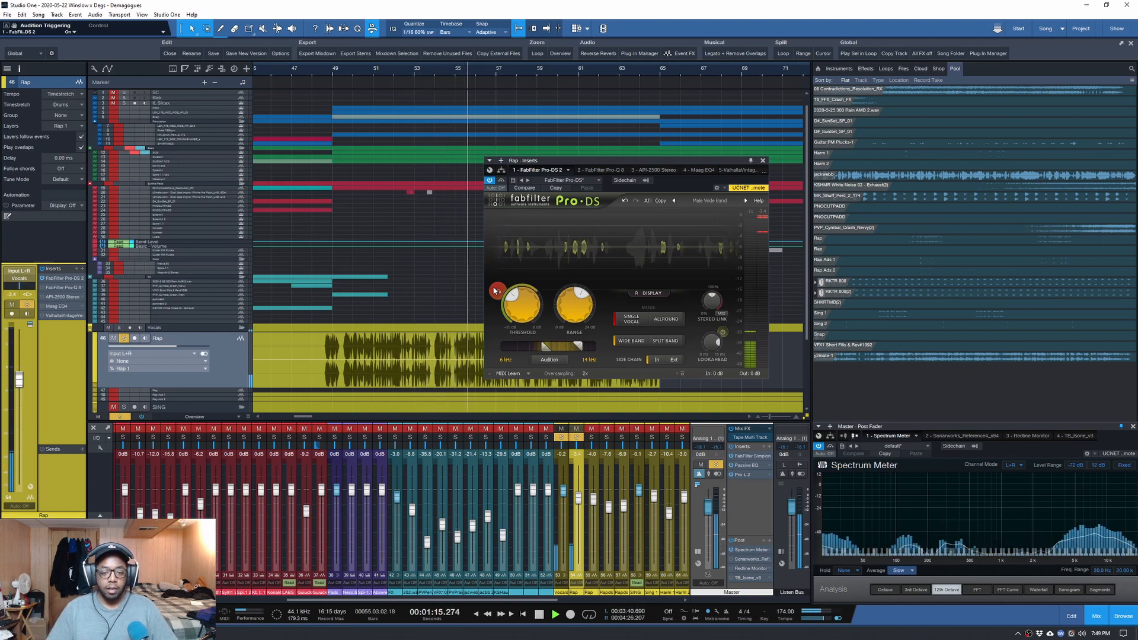
click(495, 291)
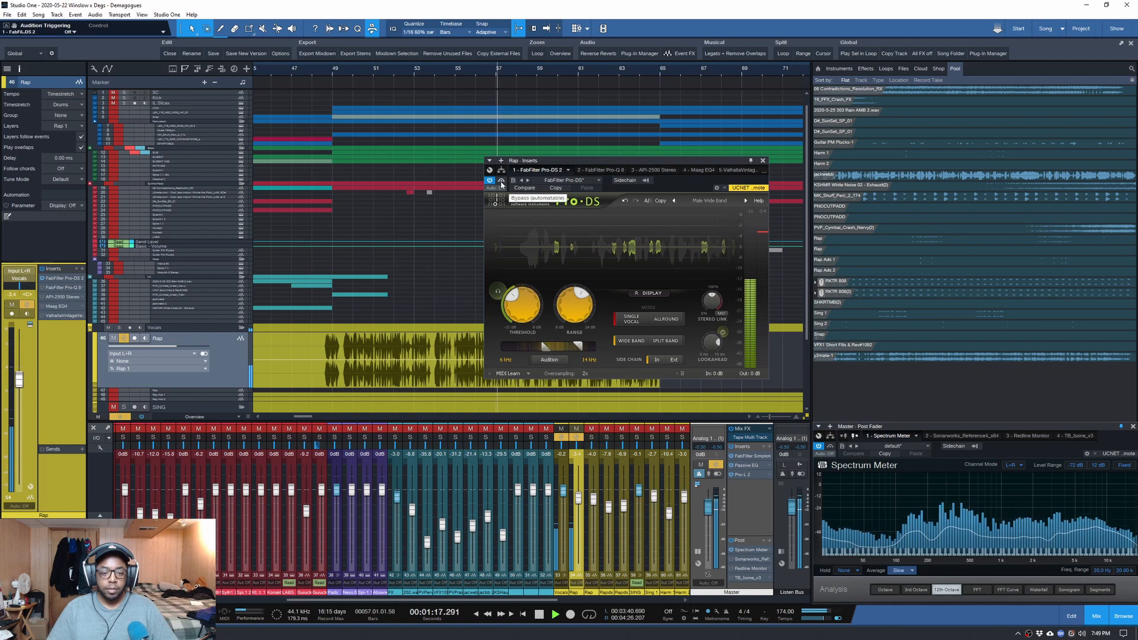
key(space)
- Compare the rap verse with Pro-DS bypassed and active during playback, then close the plug-in window
click(502, 181)
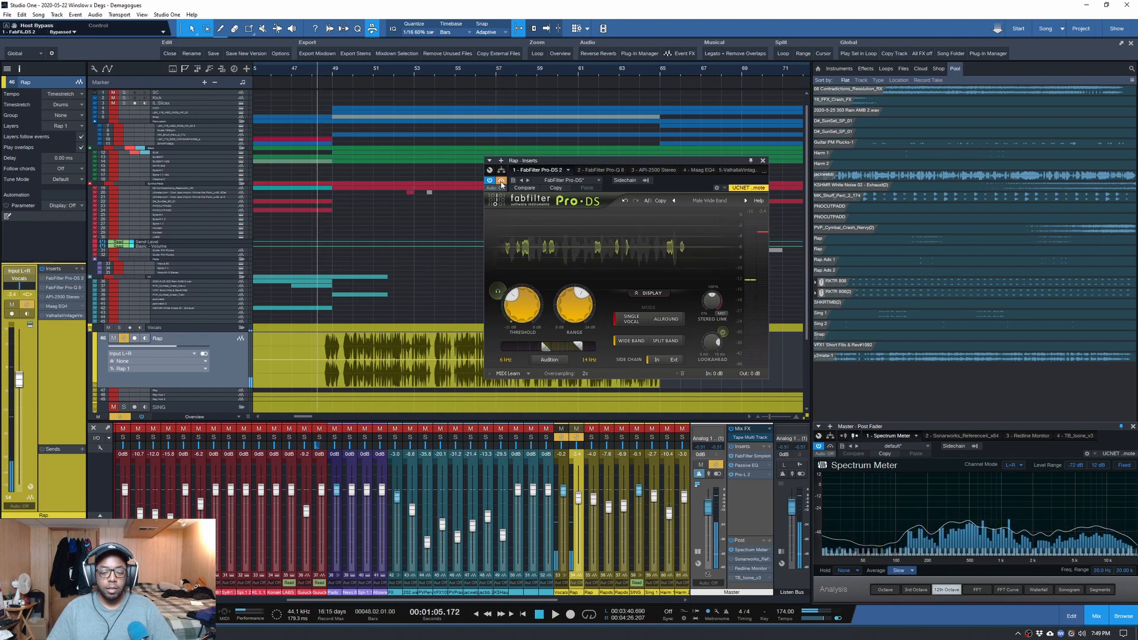
key(space)
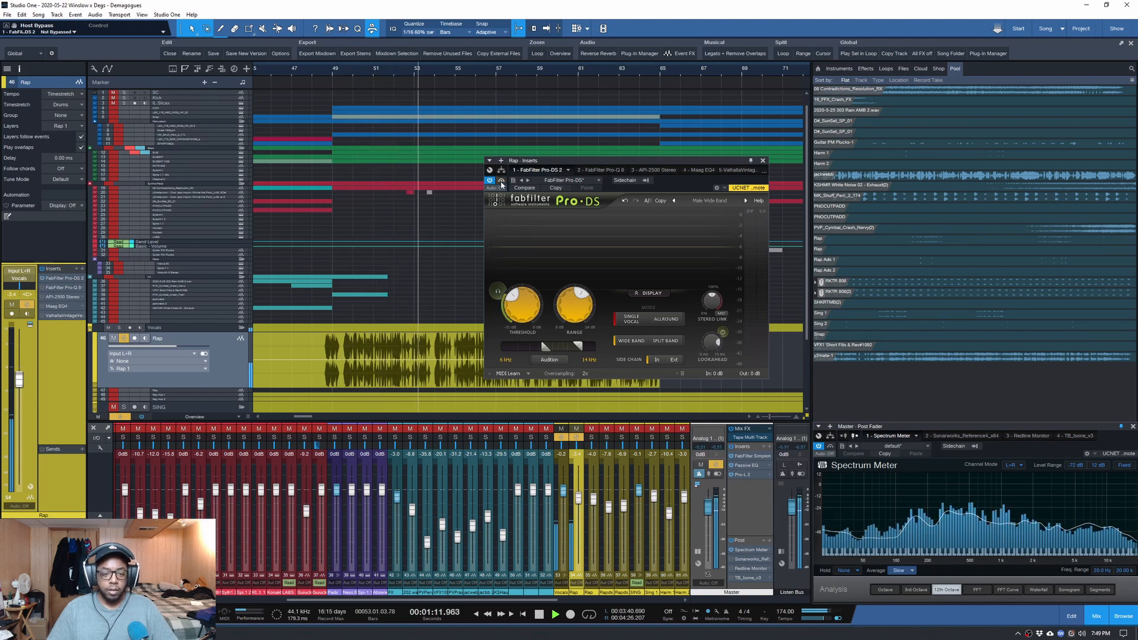
click(501, 180)
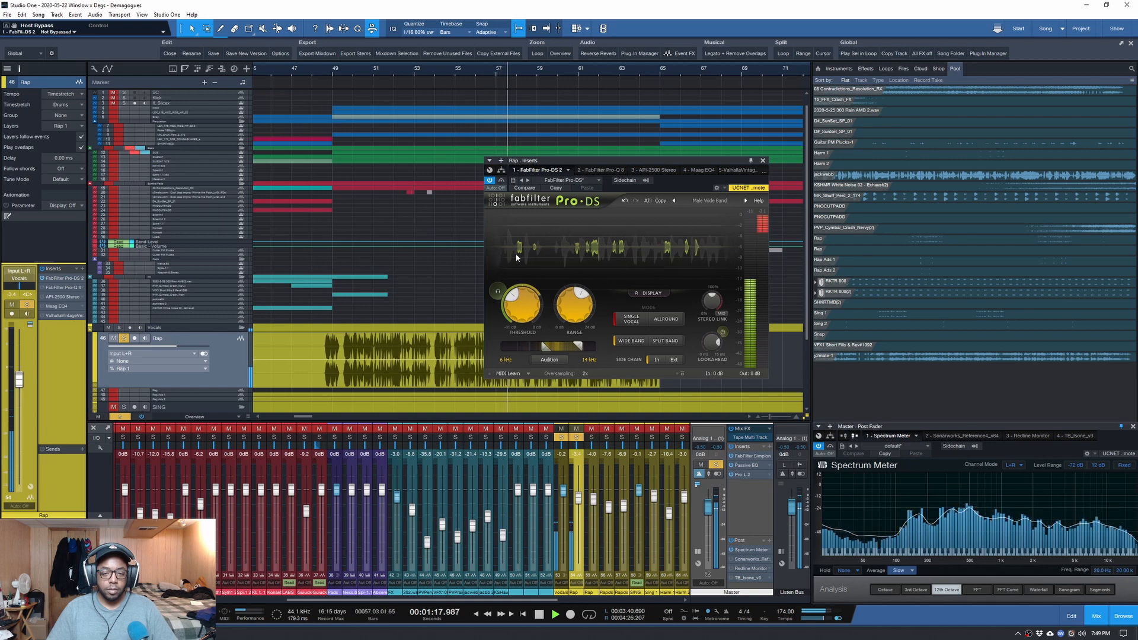
key(space)
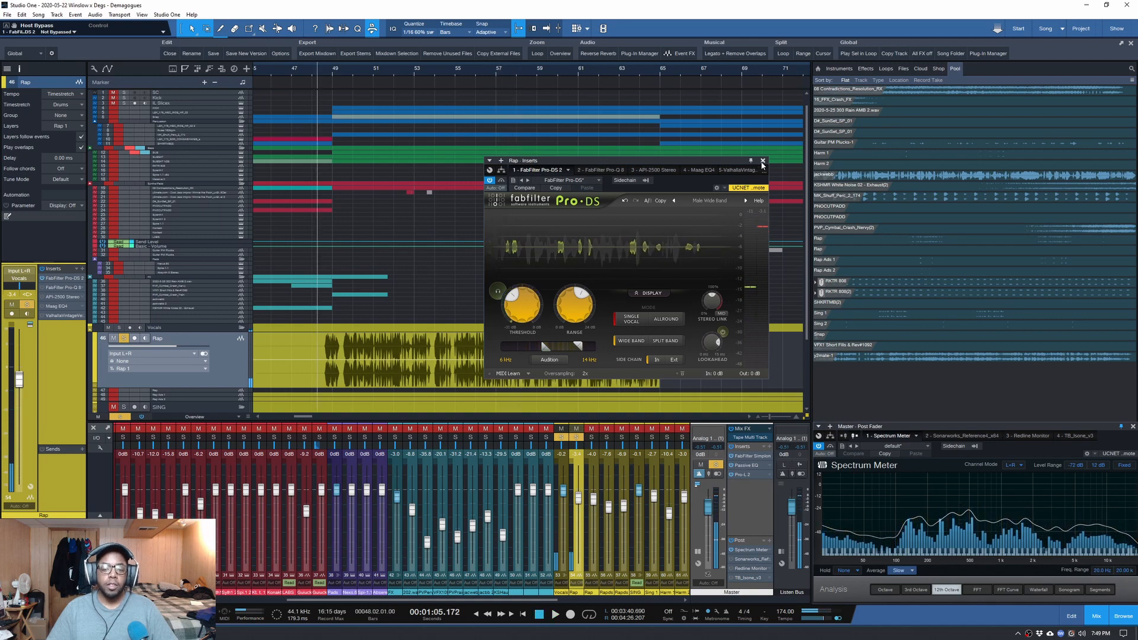
click(763, 161)
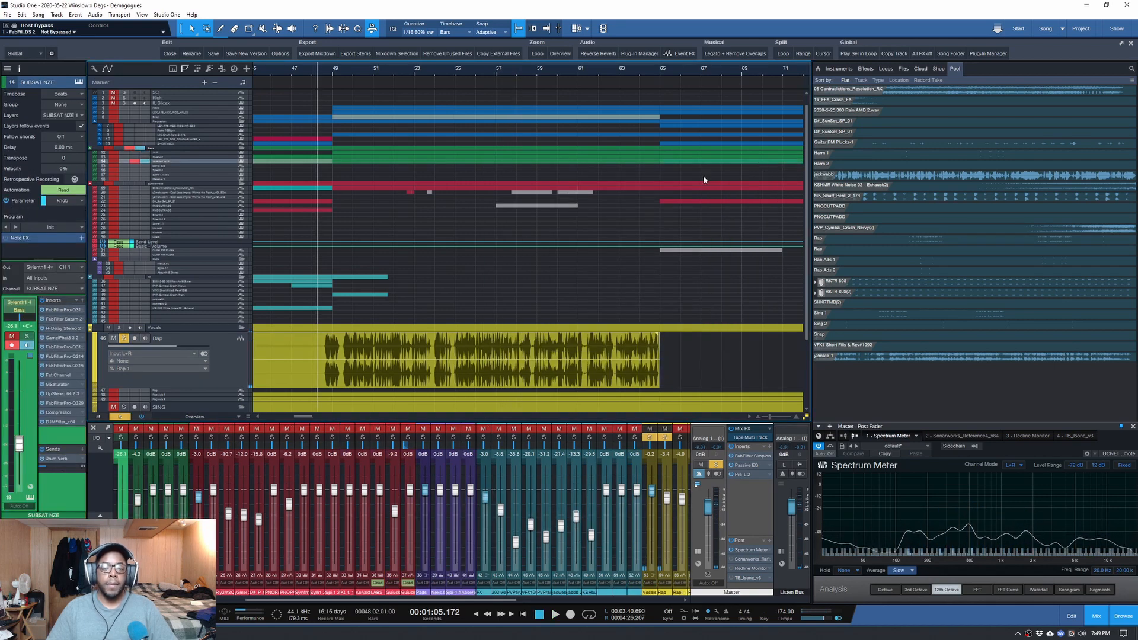
- Open the Rap track's FabFilter Pro-Q 3 and compare the soloed verse with the EQ bypassed and active
click(356, 378)
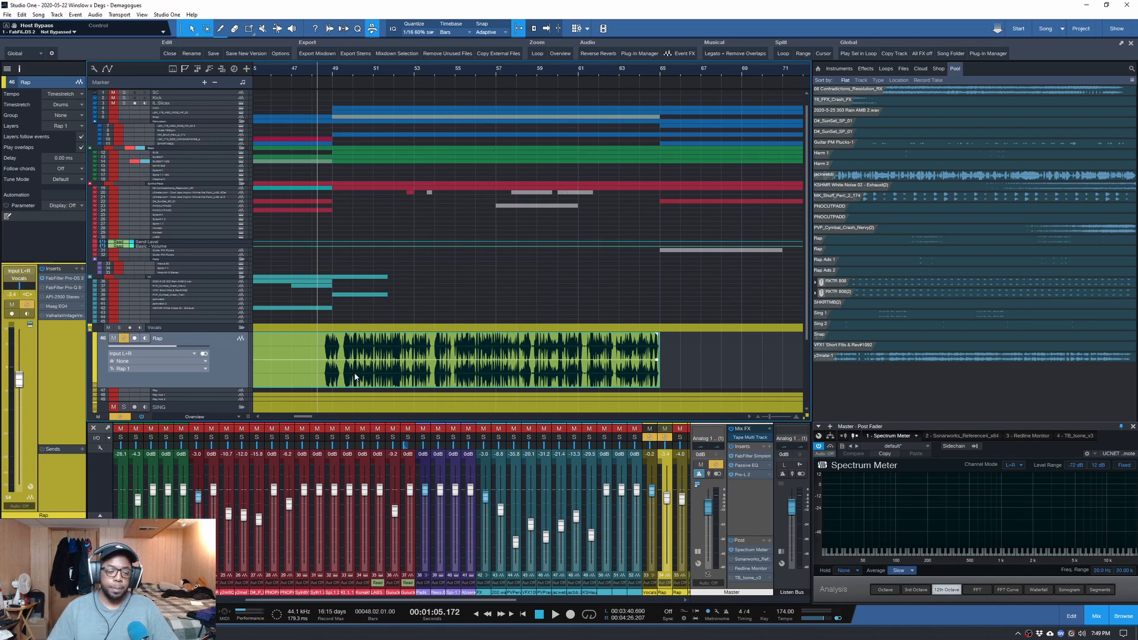
double_click(56, 288)
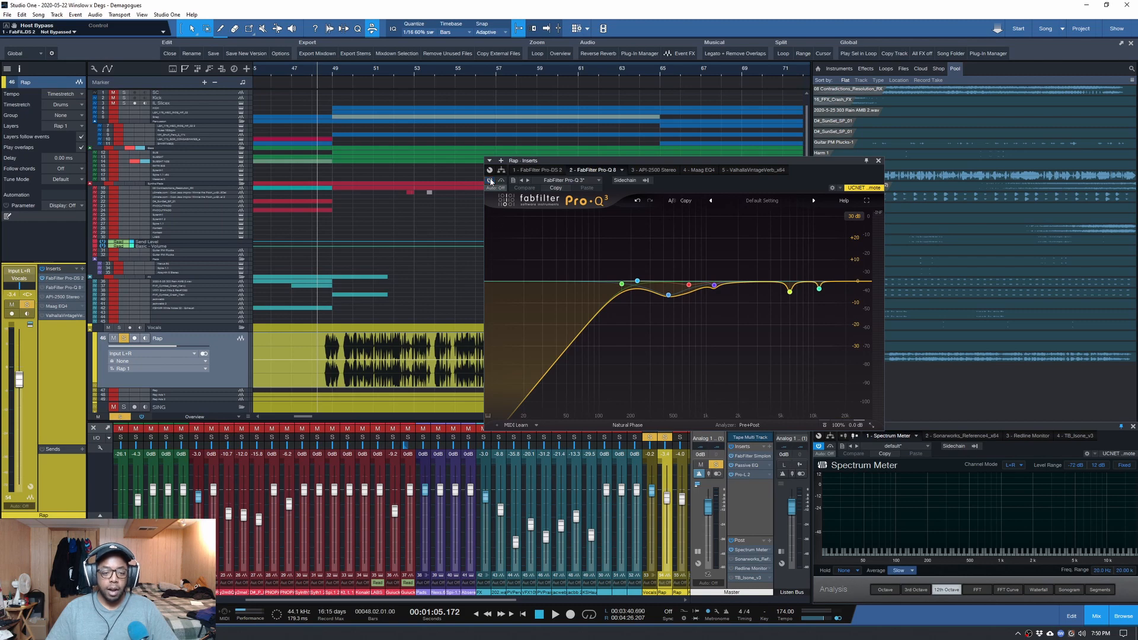
key(space)
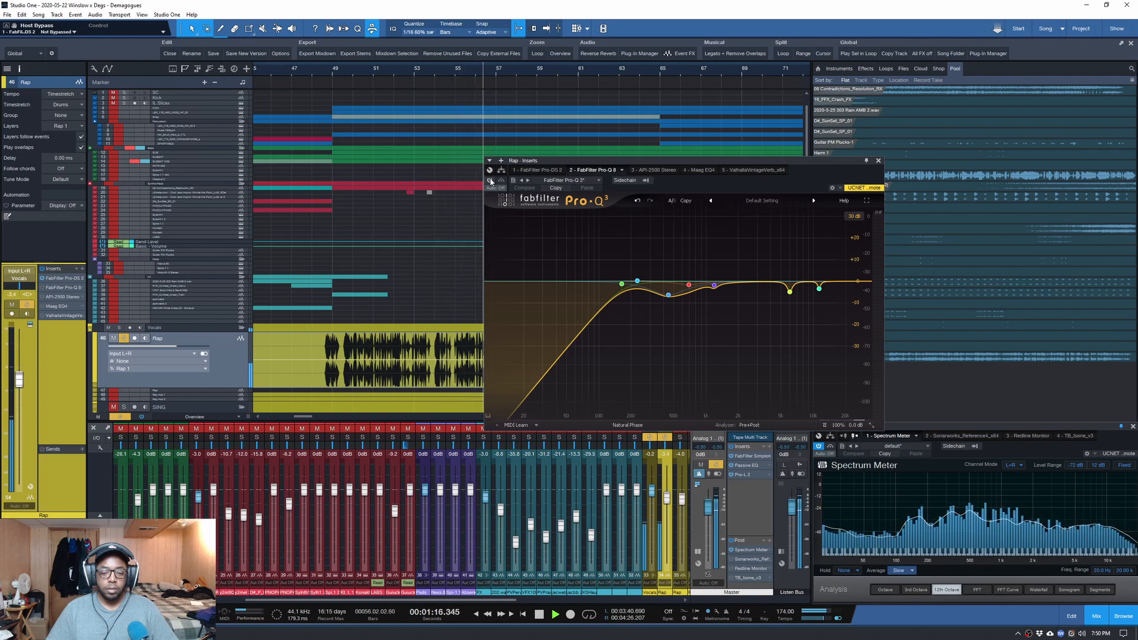
key(space)
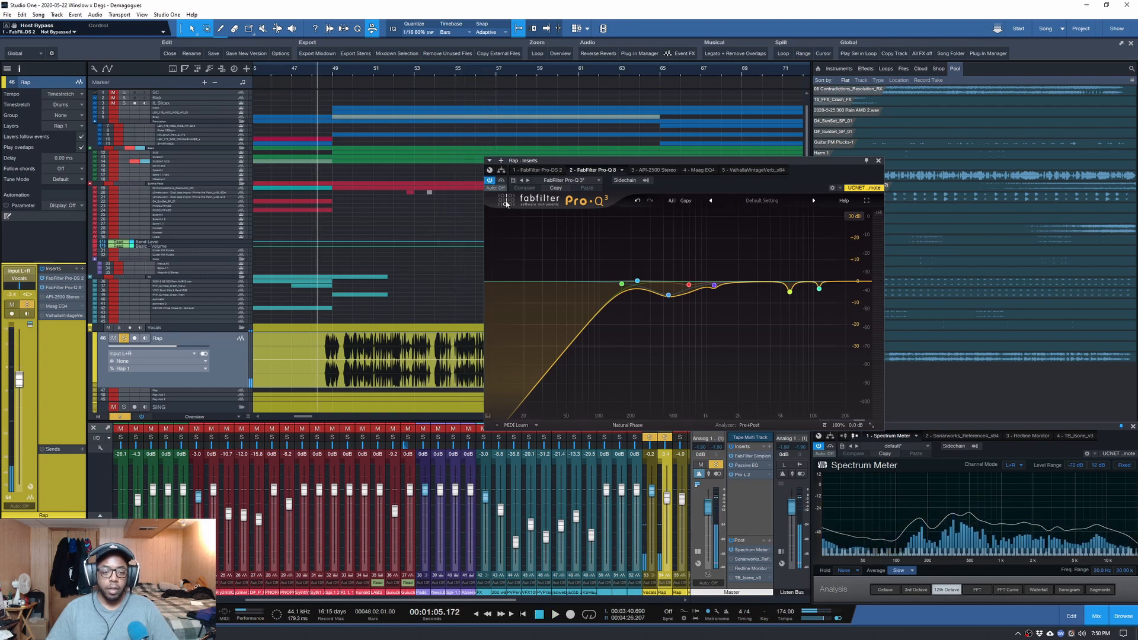
key(space)
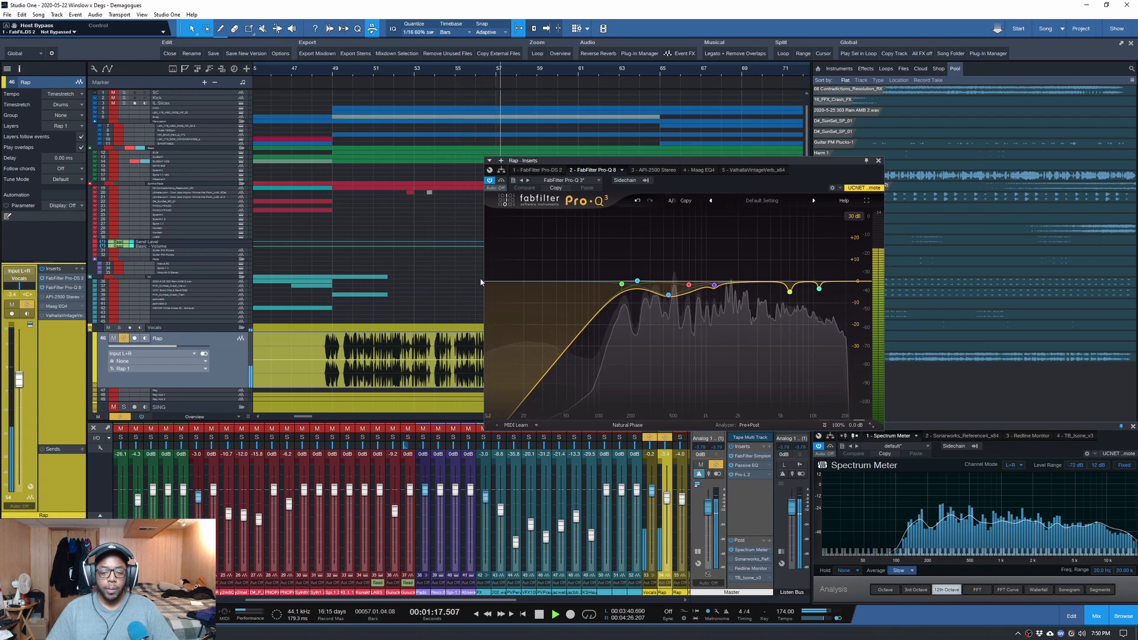
key(space)
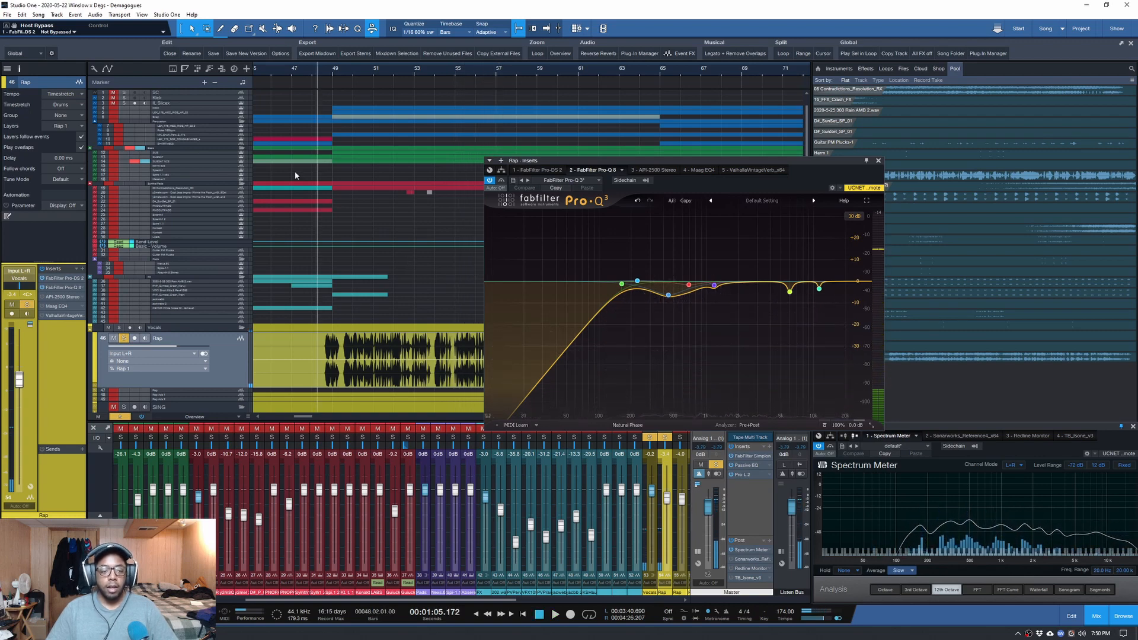
- Reduce all tracks to minimal height, enlarge the Rap track again and clear all solos for full-mix playback
scroll(345, 229, down, 4)
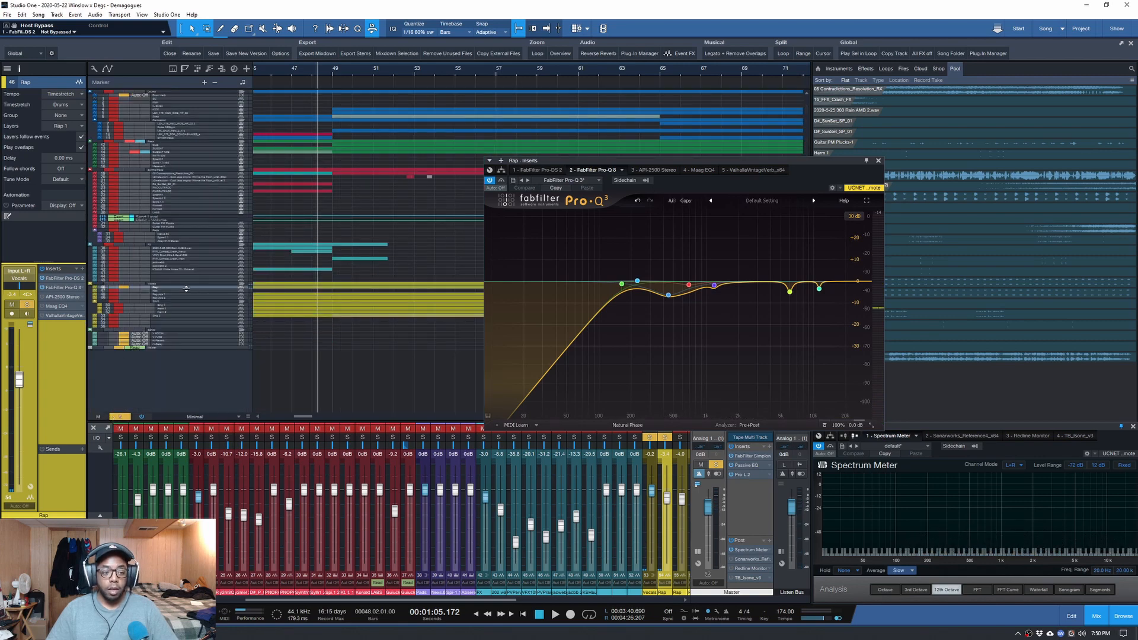
click(188, 290)
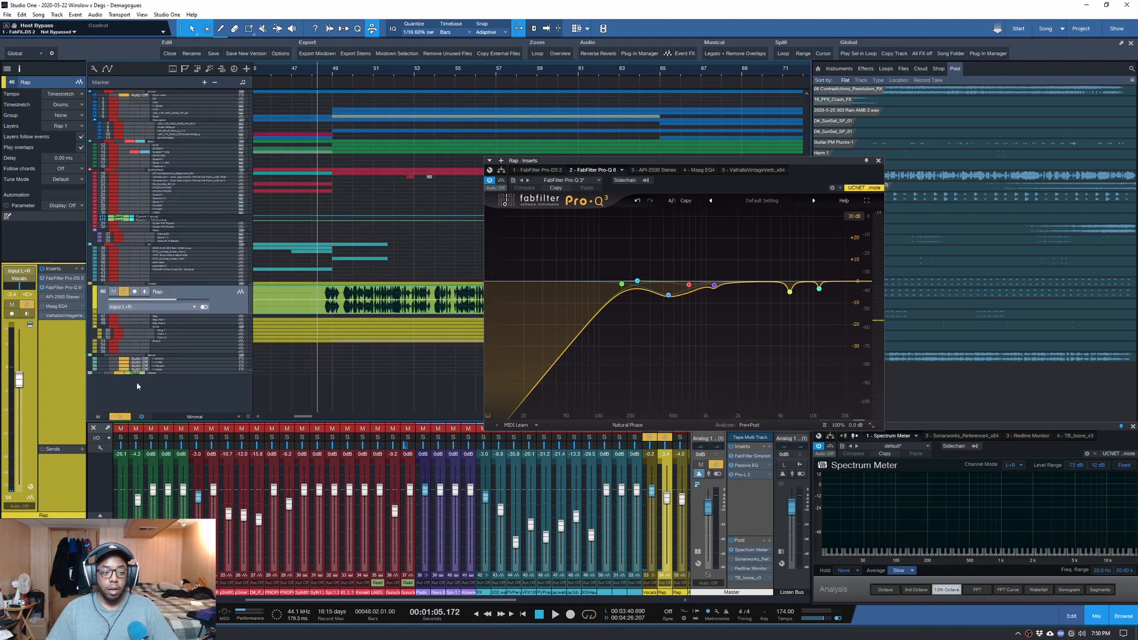
click(119, 418)
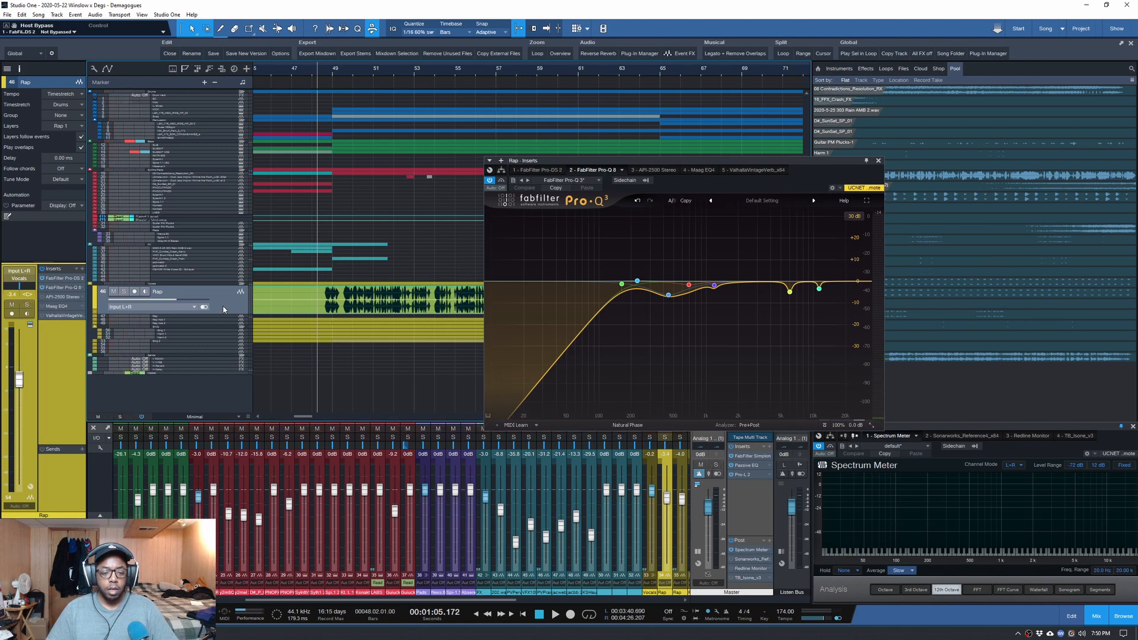
- Bypass Pro-Q 3 and mute the other vocal tracks below Rap while the full mix plays
click(488, 185)
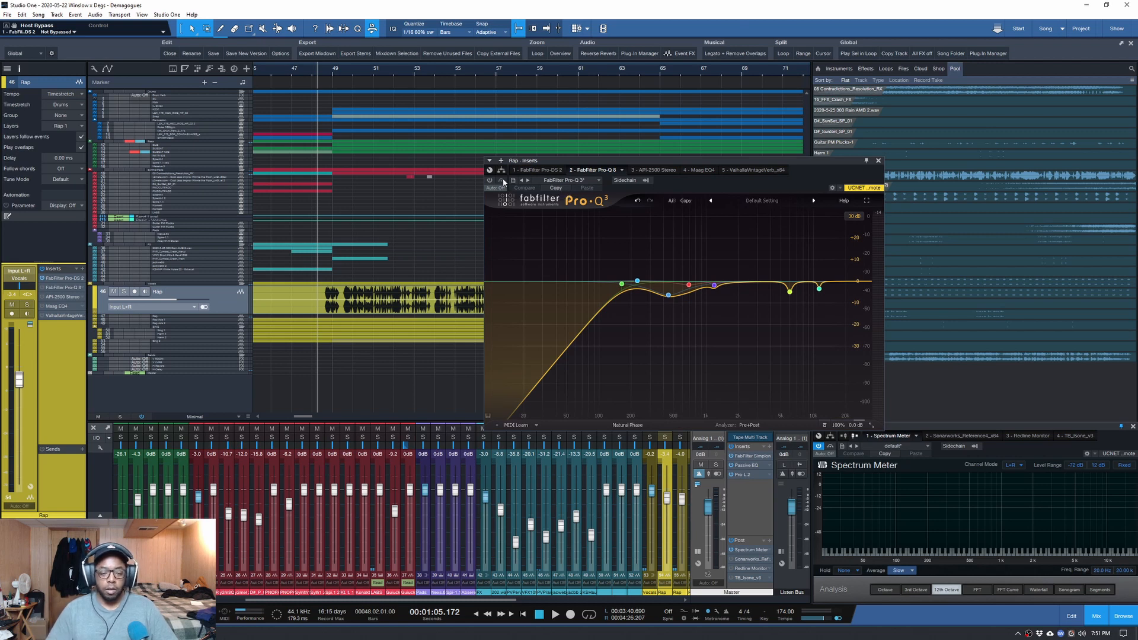
key(space)
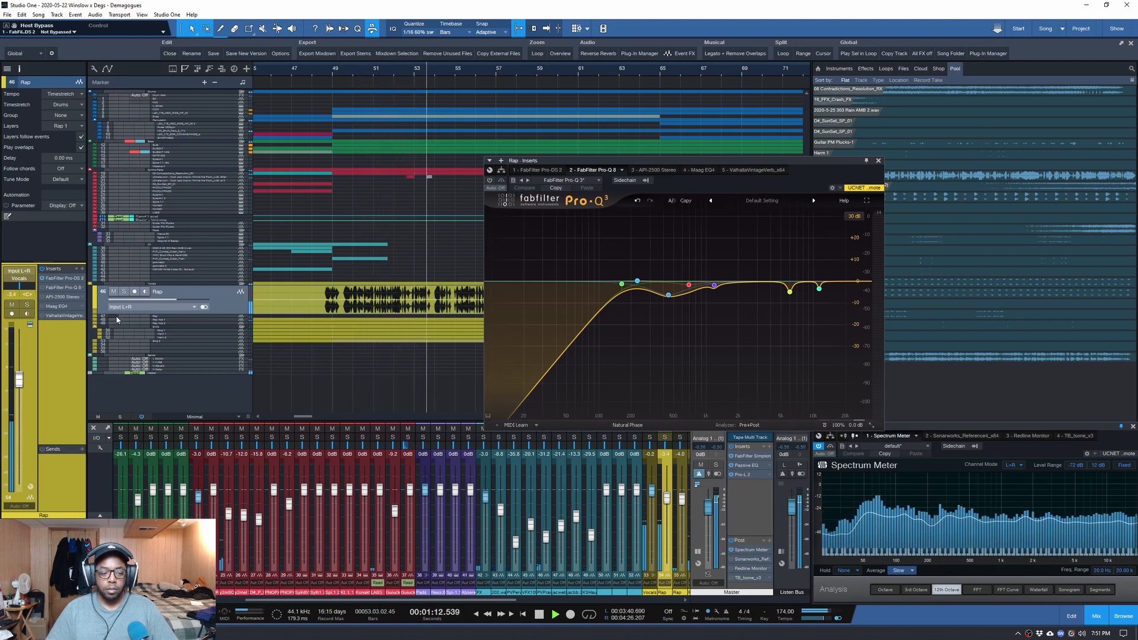
drag(112, 317, 113, 338)
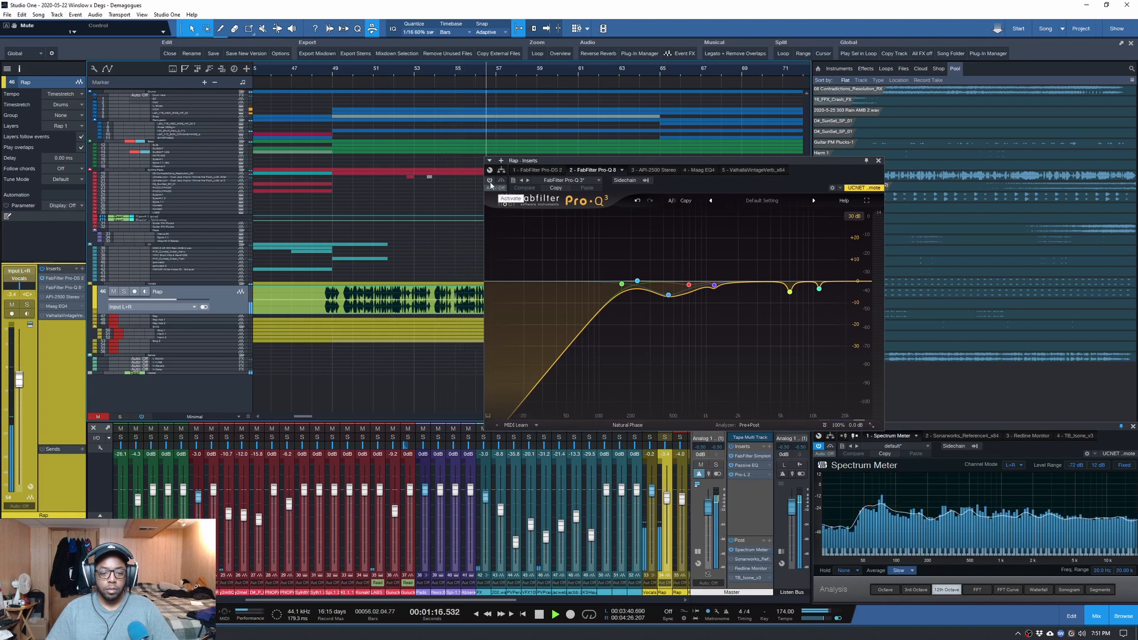
key(space)
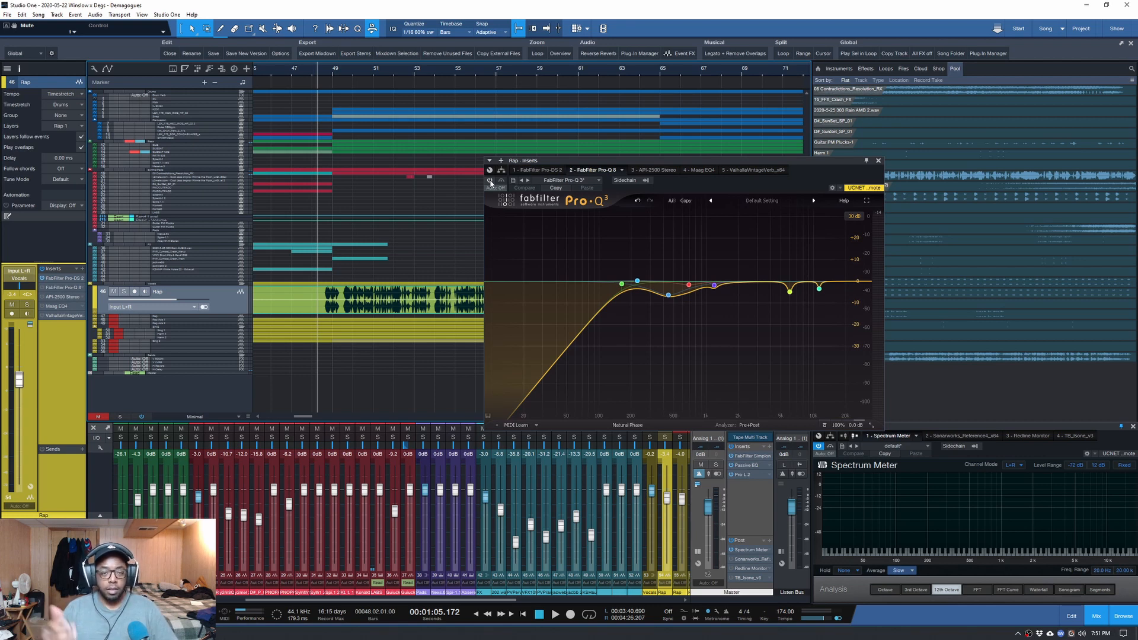
- Compare the rap verse within the full mix with Pro-Q 3 bypassed and active during playback
mouse_move(628, 297)
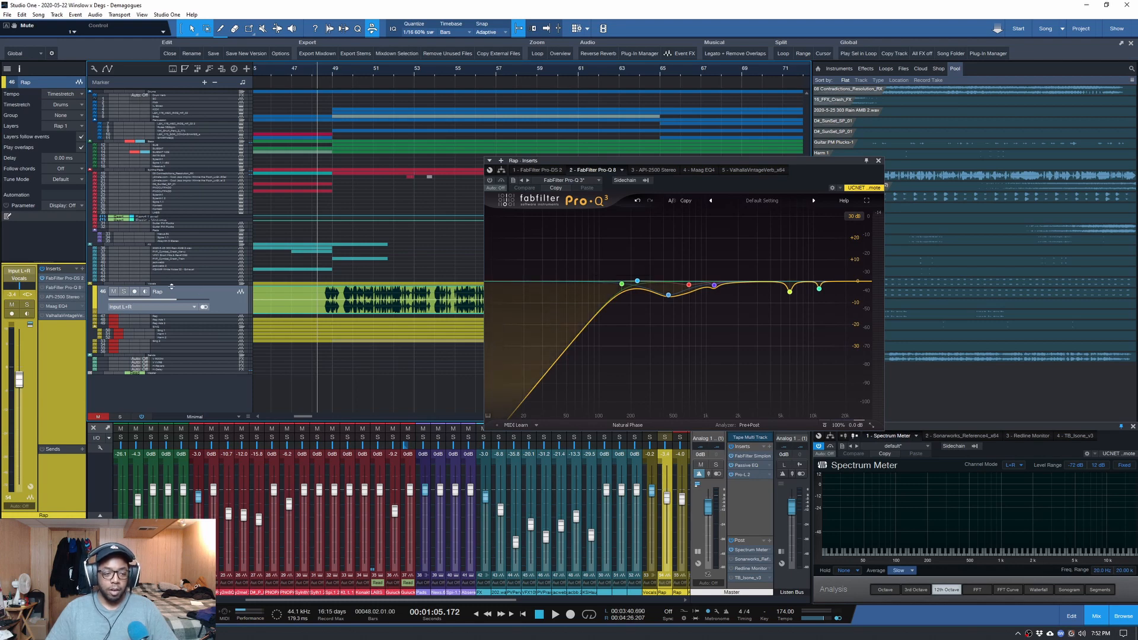
click(490, 181)
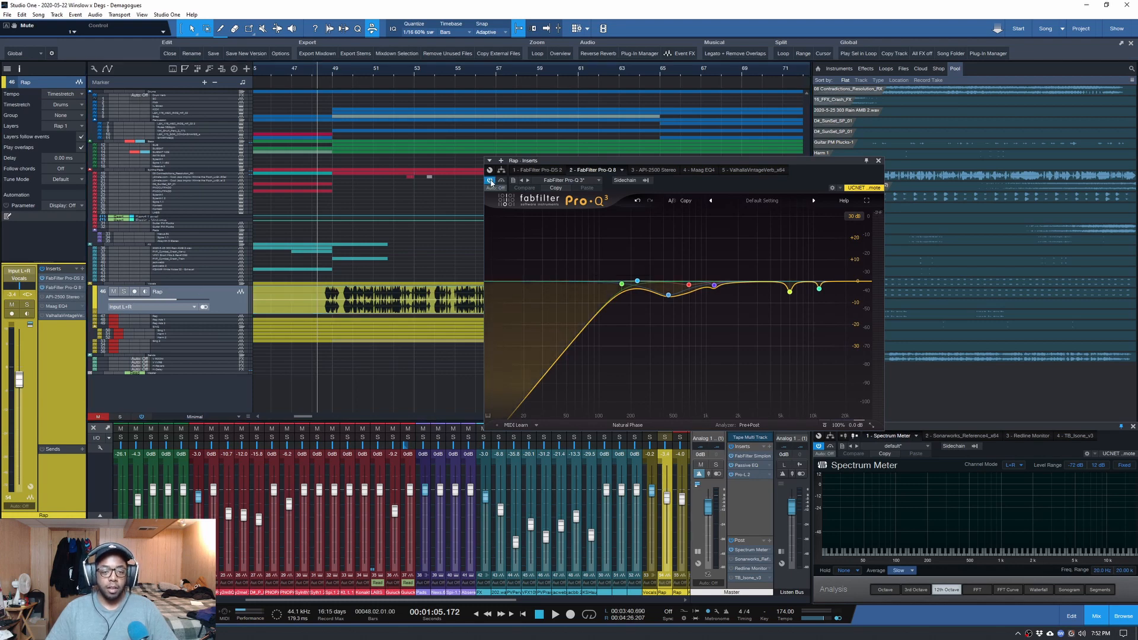
click(490, 180)
click(489, 181)
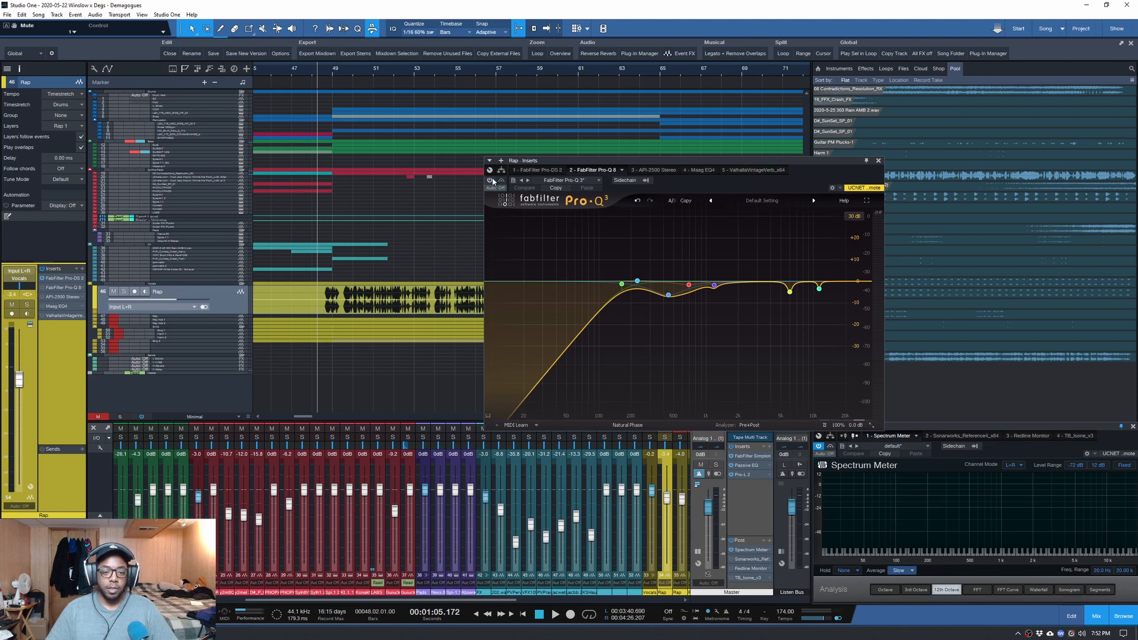
key(space)
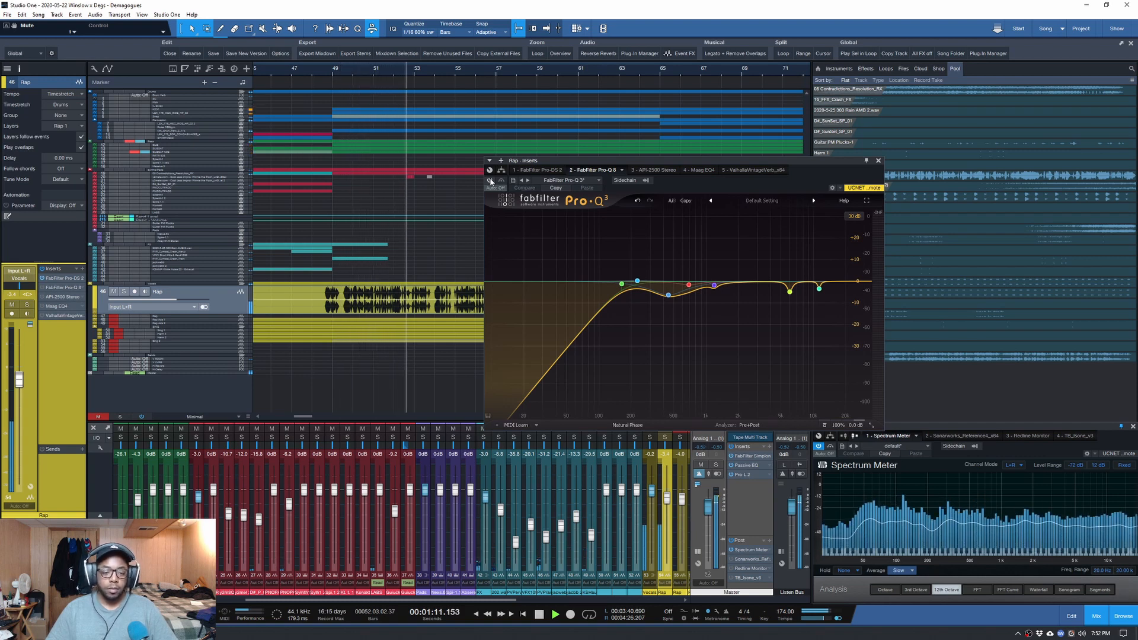
click(490, 181)
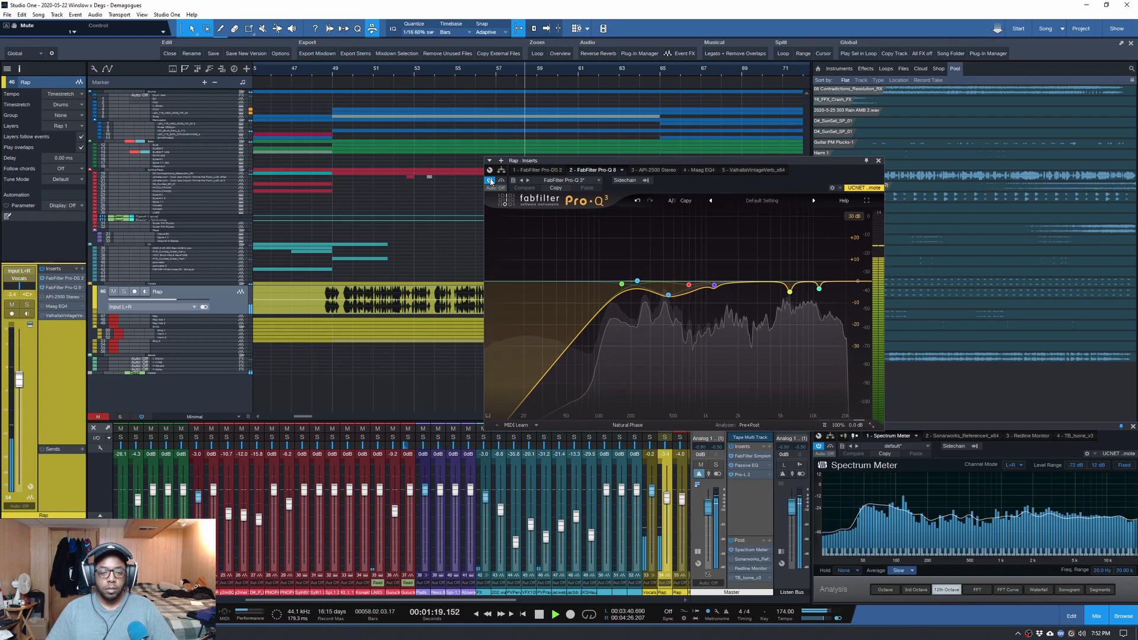
key(space)
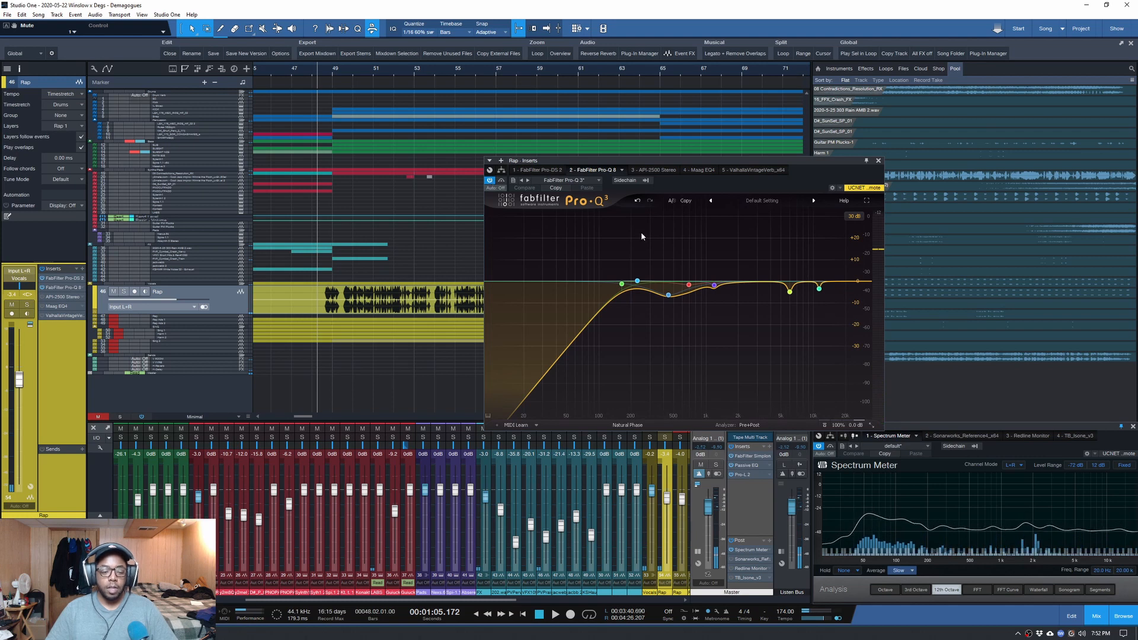
- Solo the Rap track and compare the playing verse with Pro-Q 3's wide low-mid cut band switched off and on
click(665, 304)
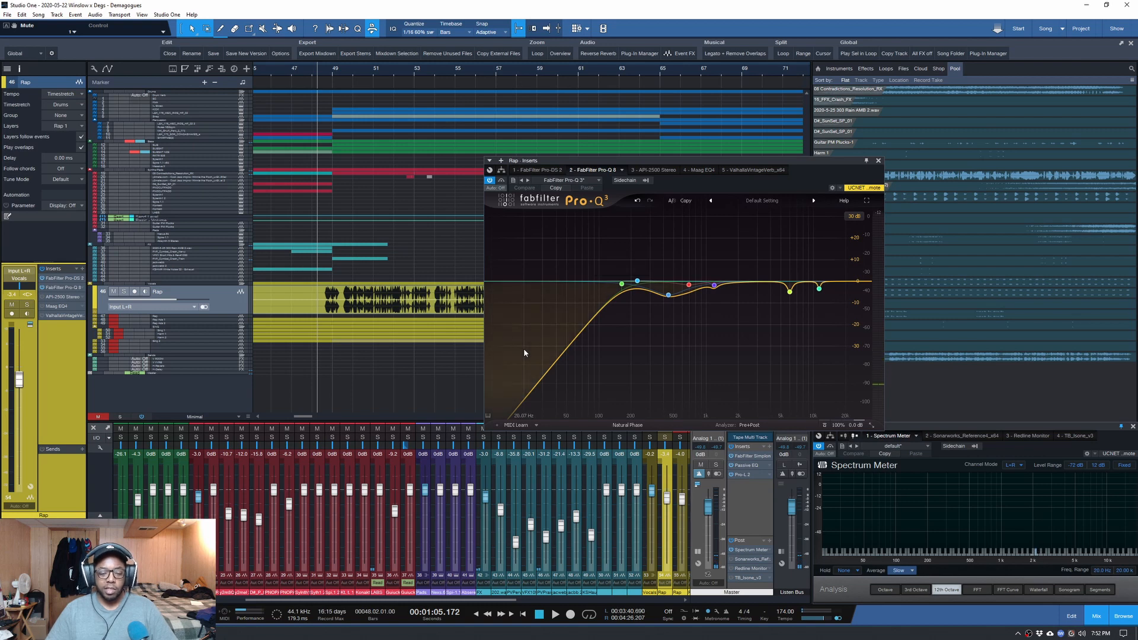
mouse_move(673, 305)
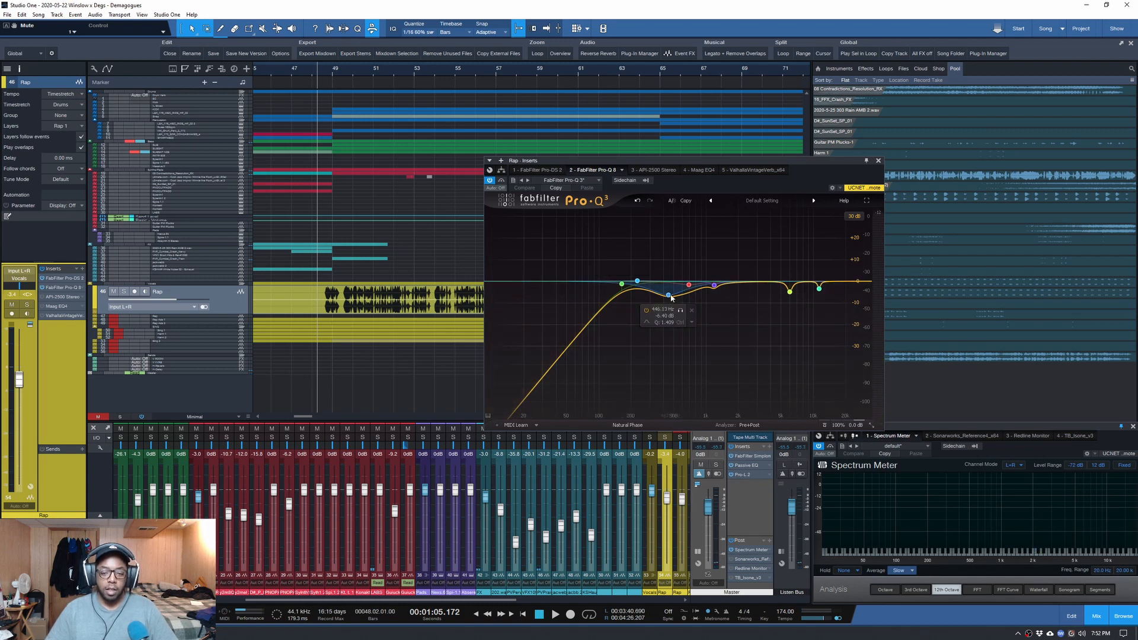
key(s)
key(space)
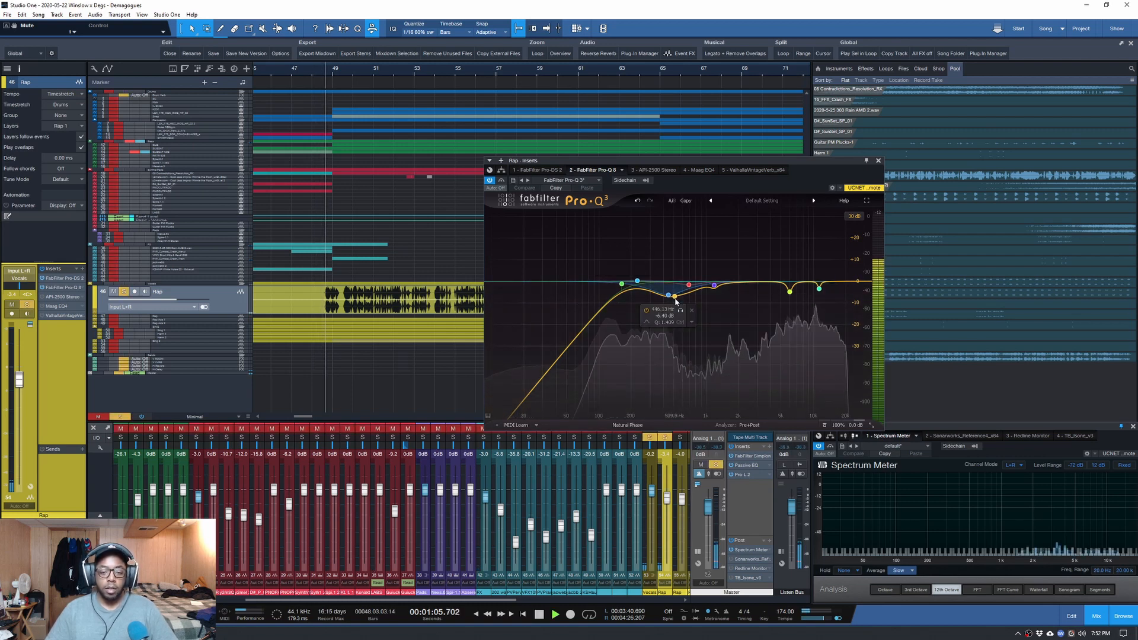
click(647, 310)
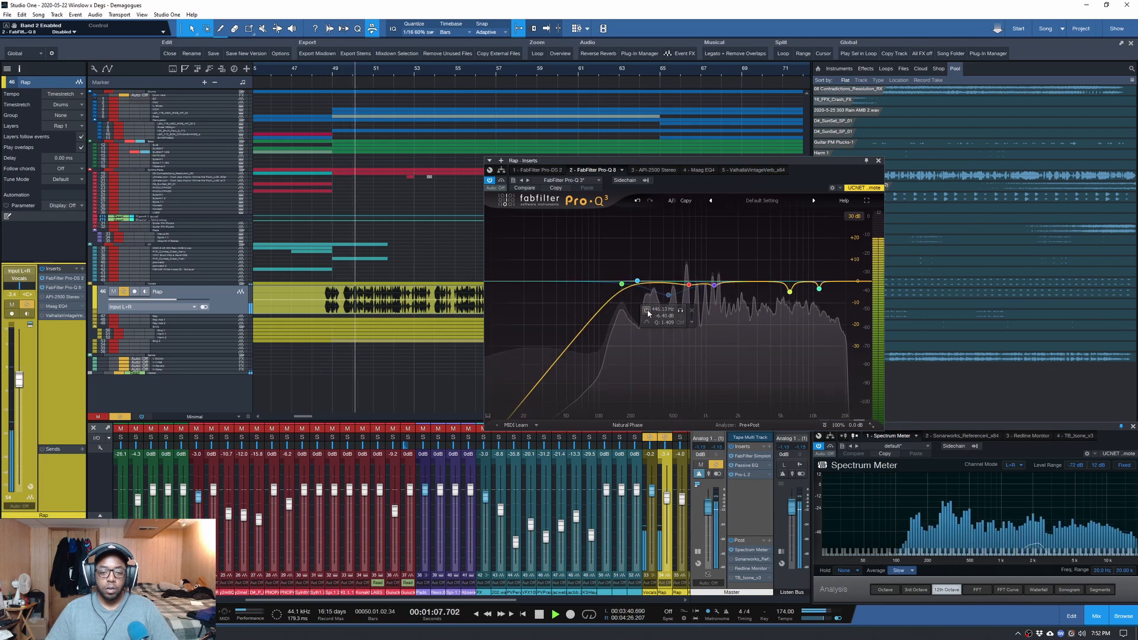
click(647, 310)
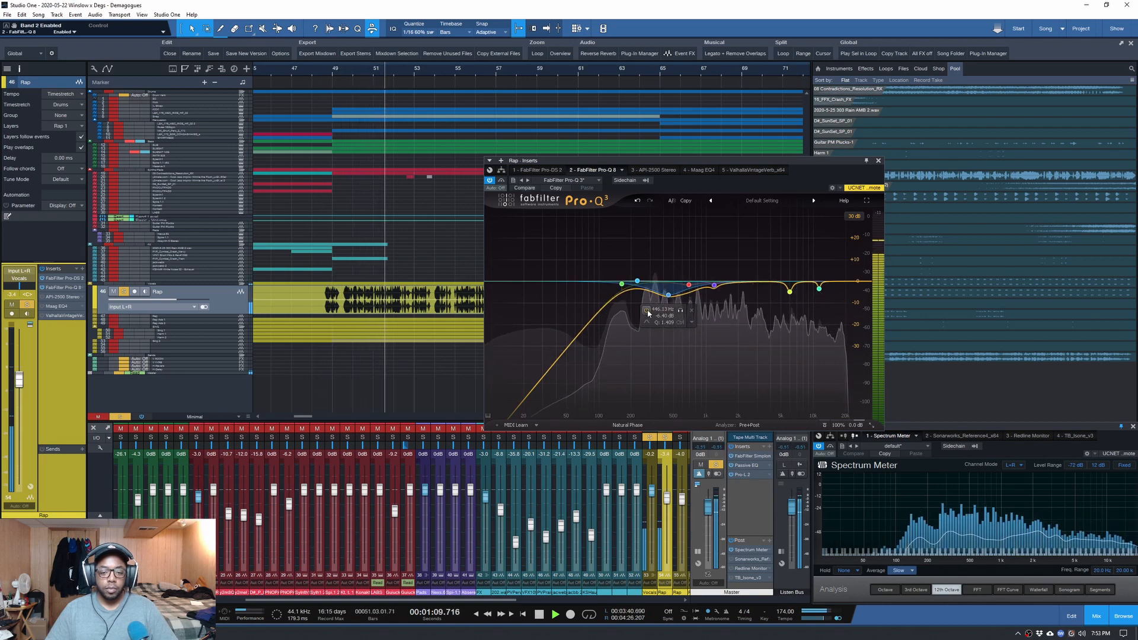
key(space)
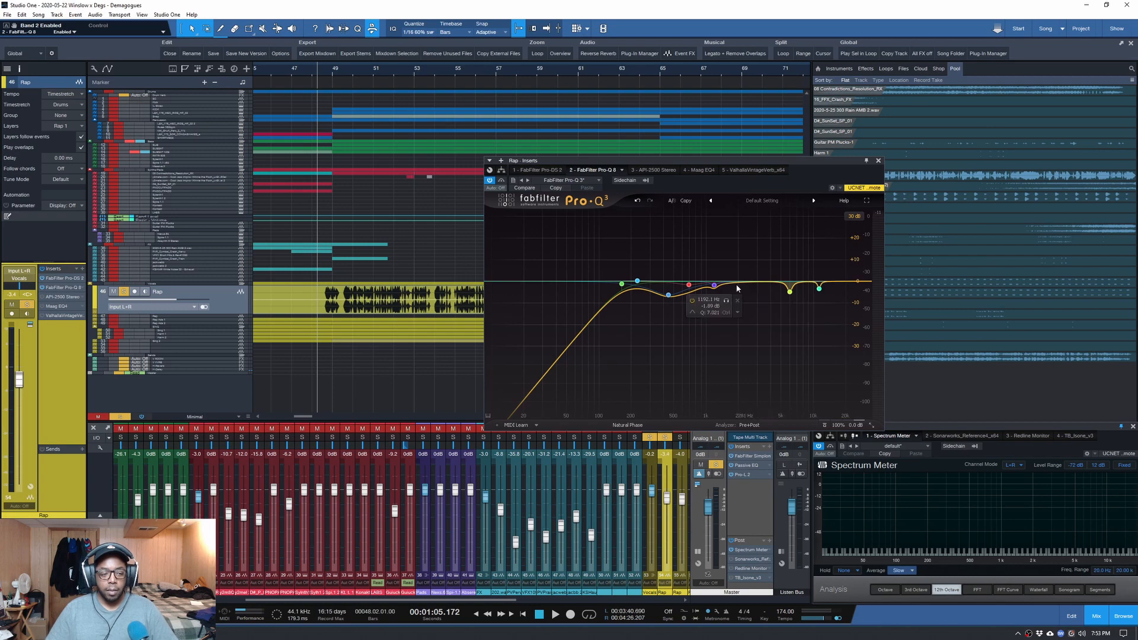
- Show the Rap track's API-2500 compressor and enlarge the track for a taller waveform
click(655, 170)
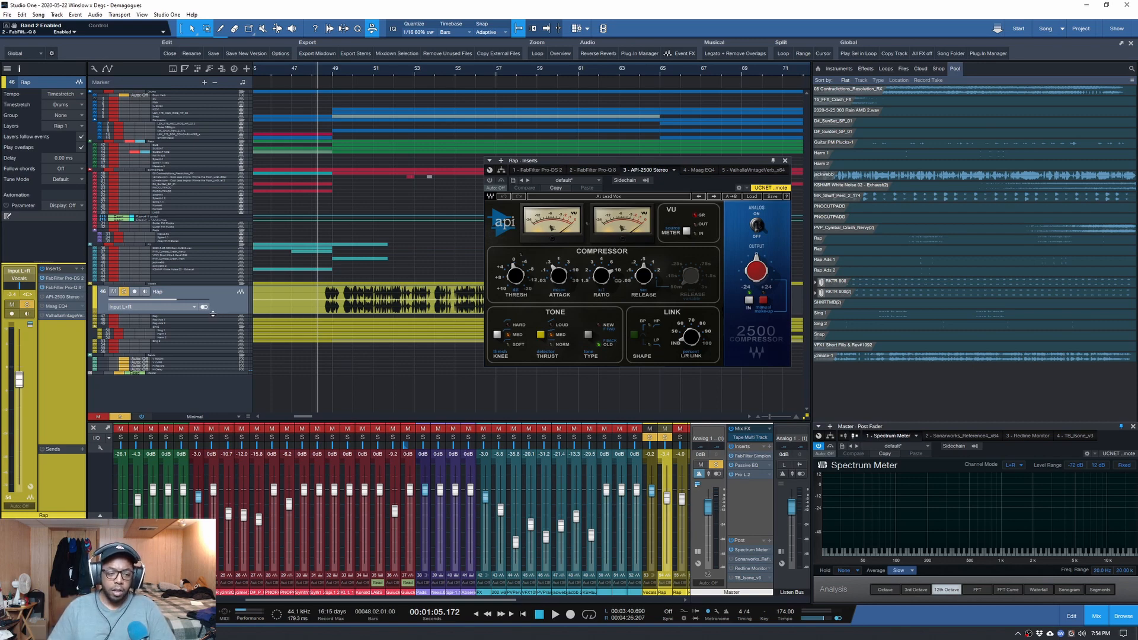
drag(213, 313, 213, 368)
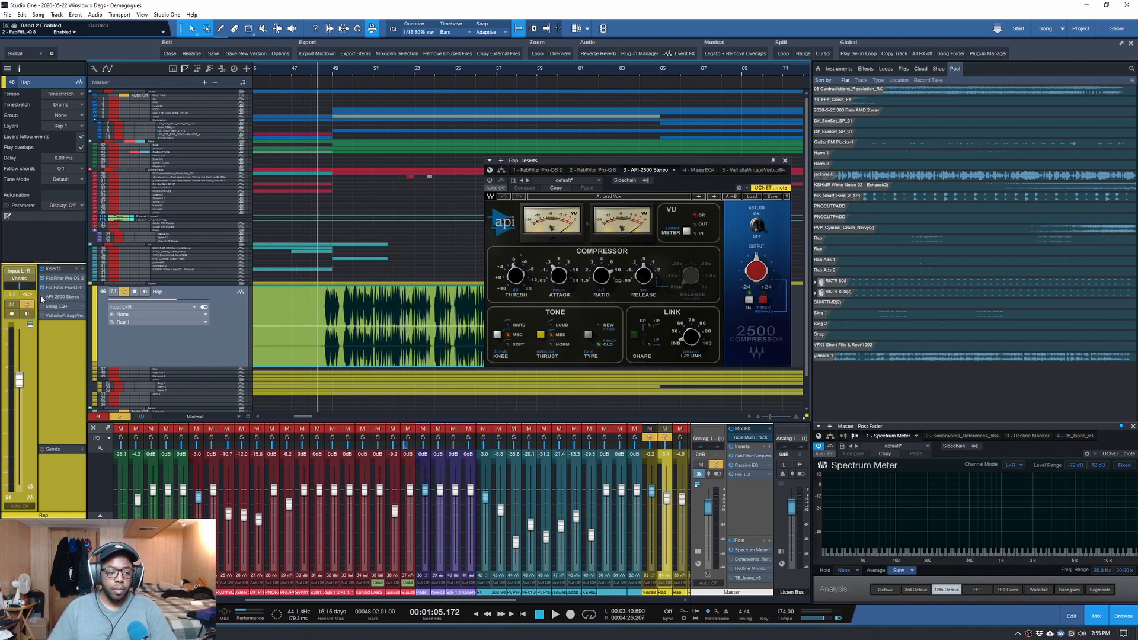
- Play the soloed rap verse with the API-2500 bypassed and active to compare its compression
key(space)
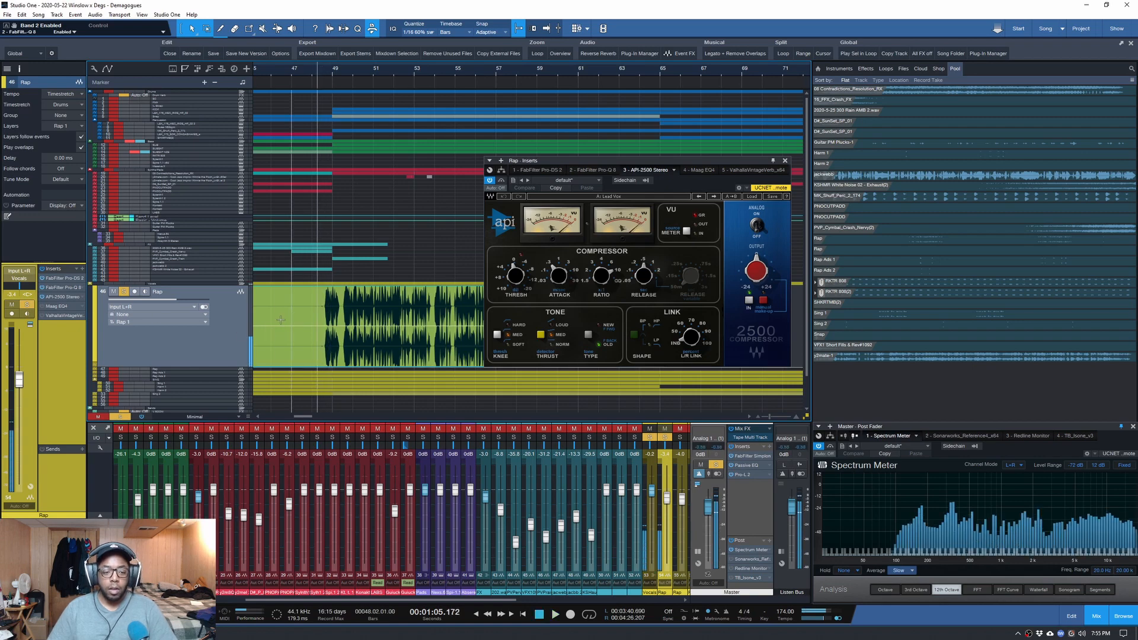
key(space)
click(42, 298)
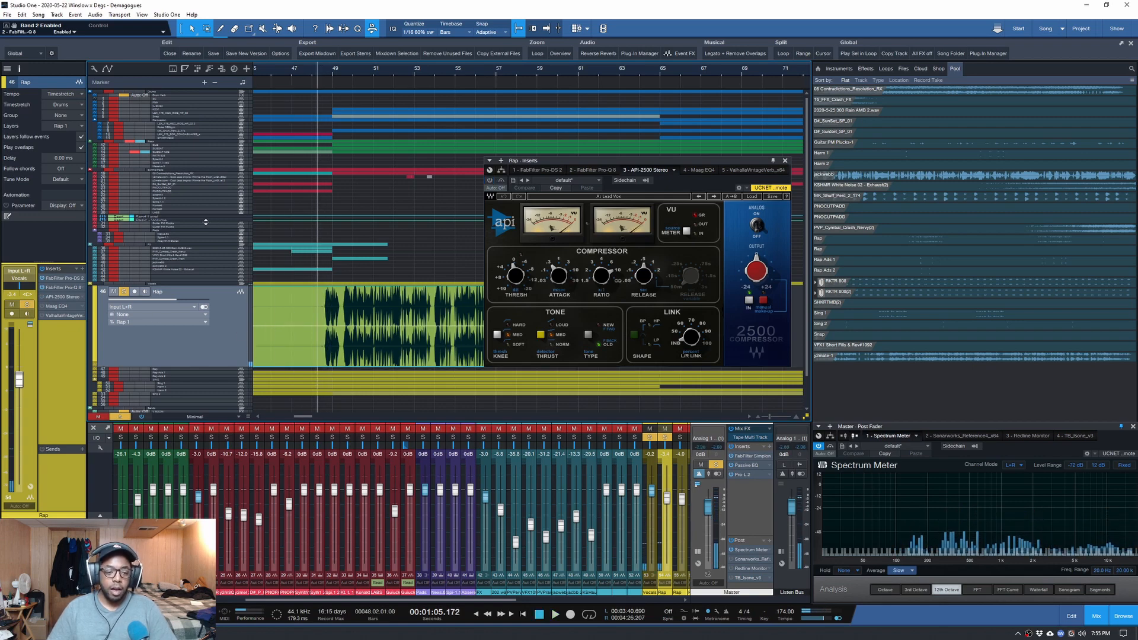
key(space)
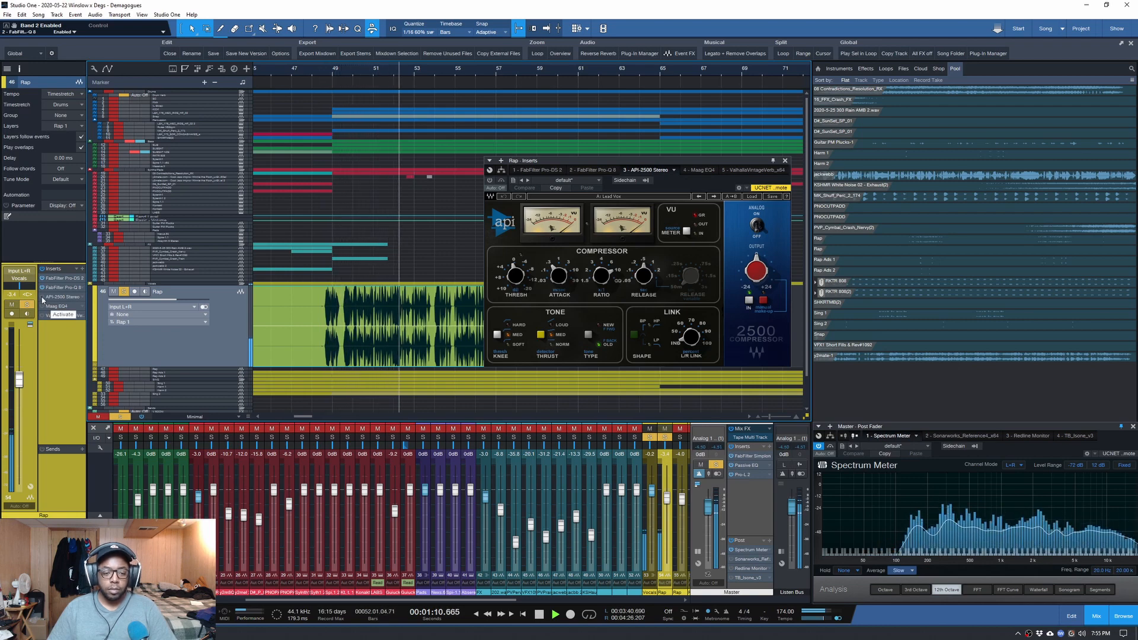
click(42, 297)
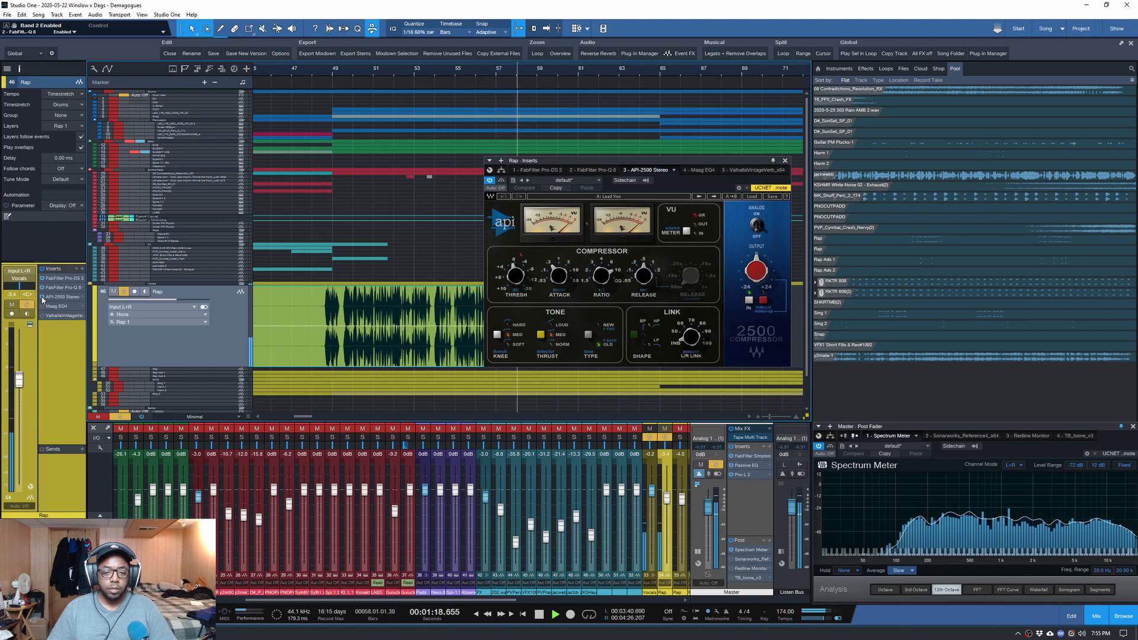
key(space)
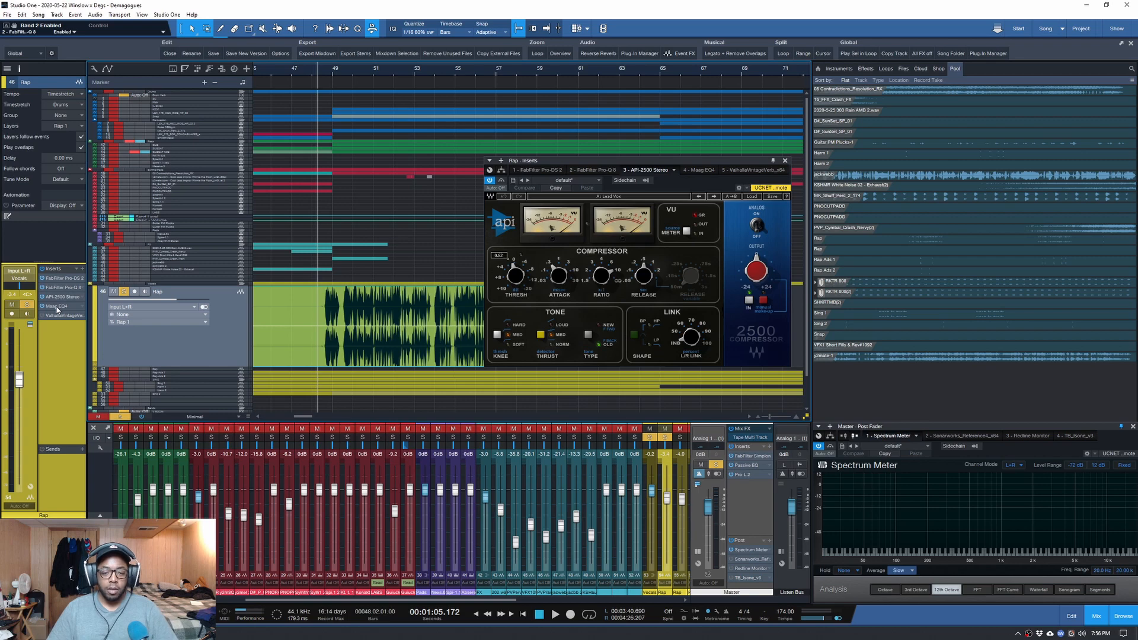
- Show the Rap track's Maag EQ4 and play the soloed verse with the EQ bypassed and active
click(57, 307)
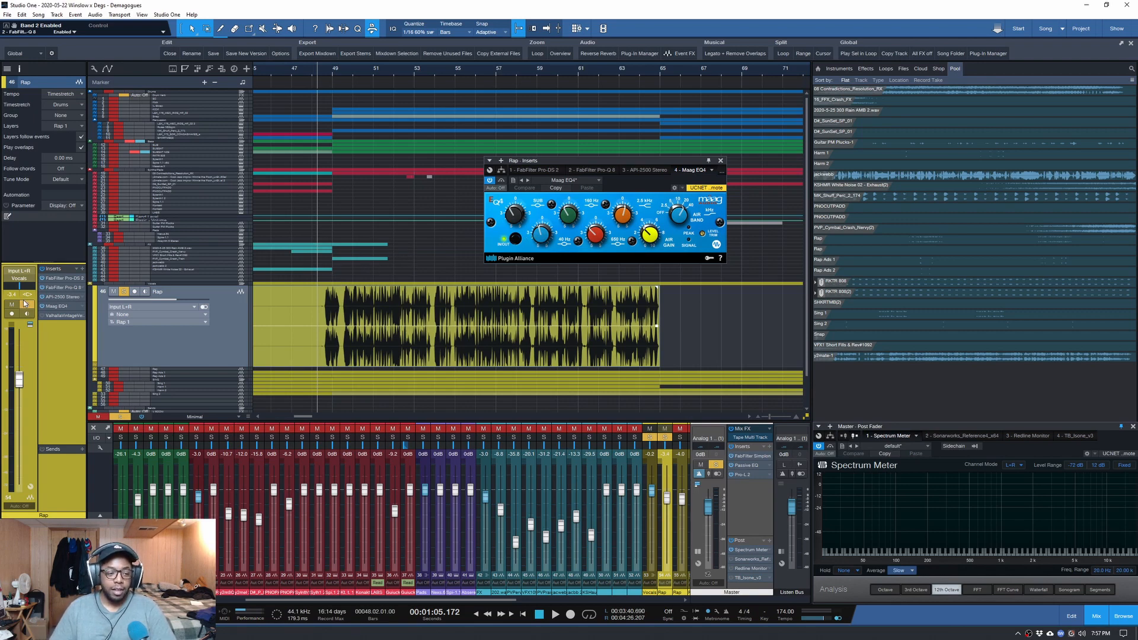
click(42, 307)
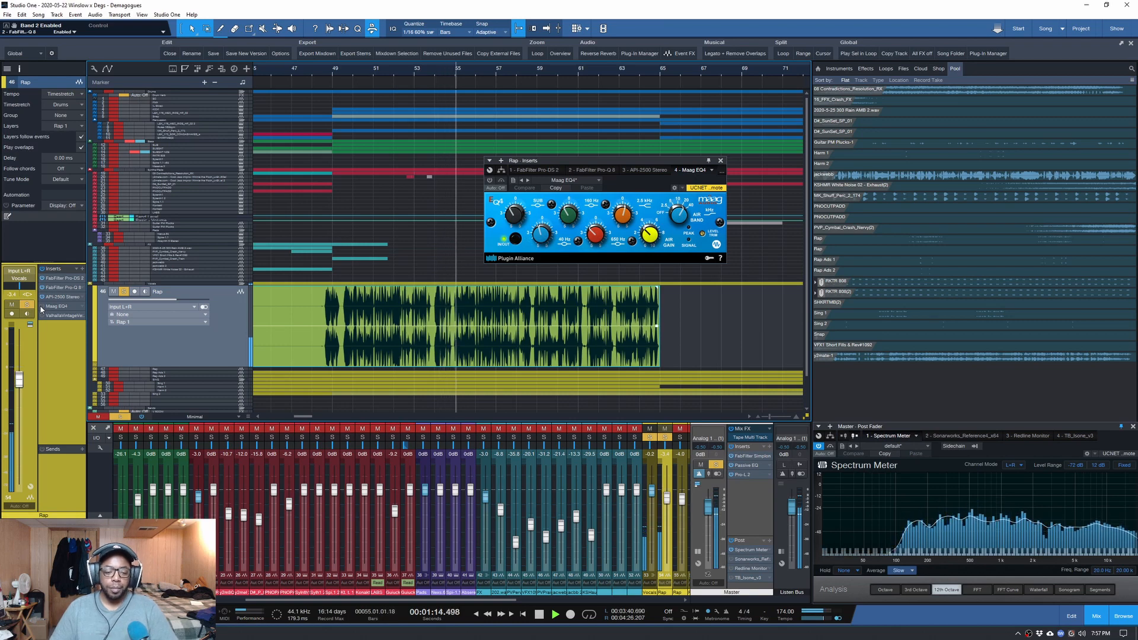
key(space)
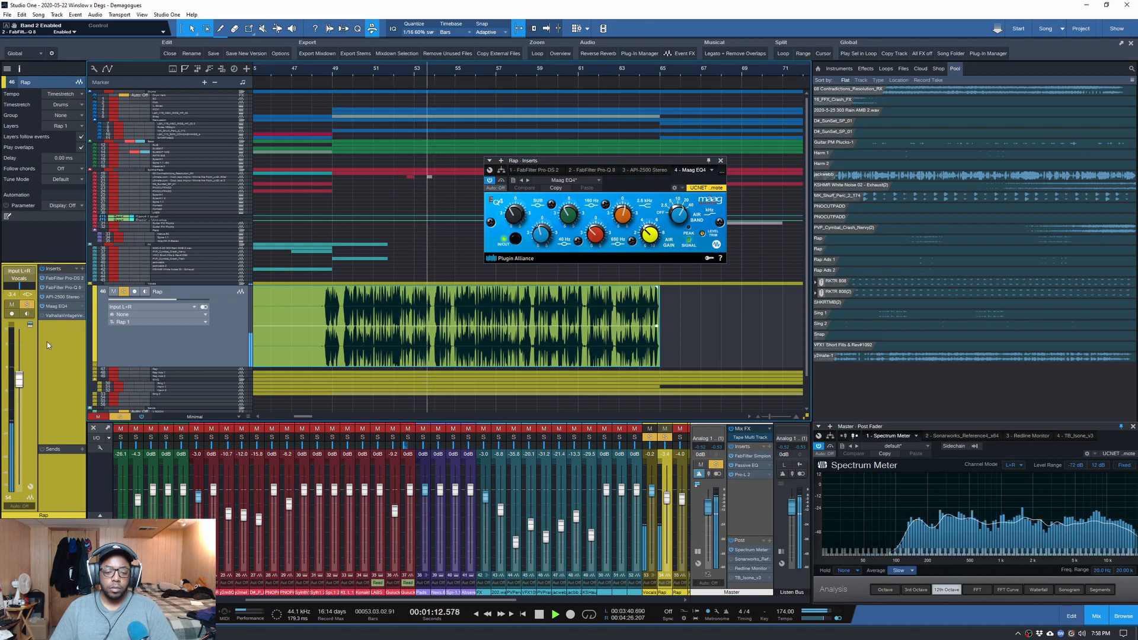
key(space)
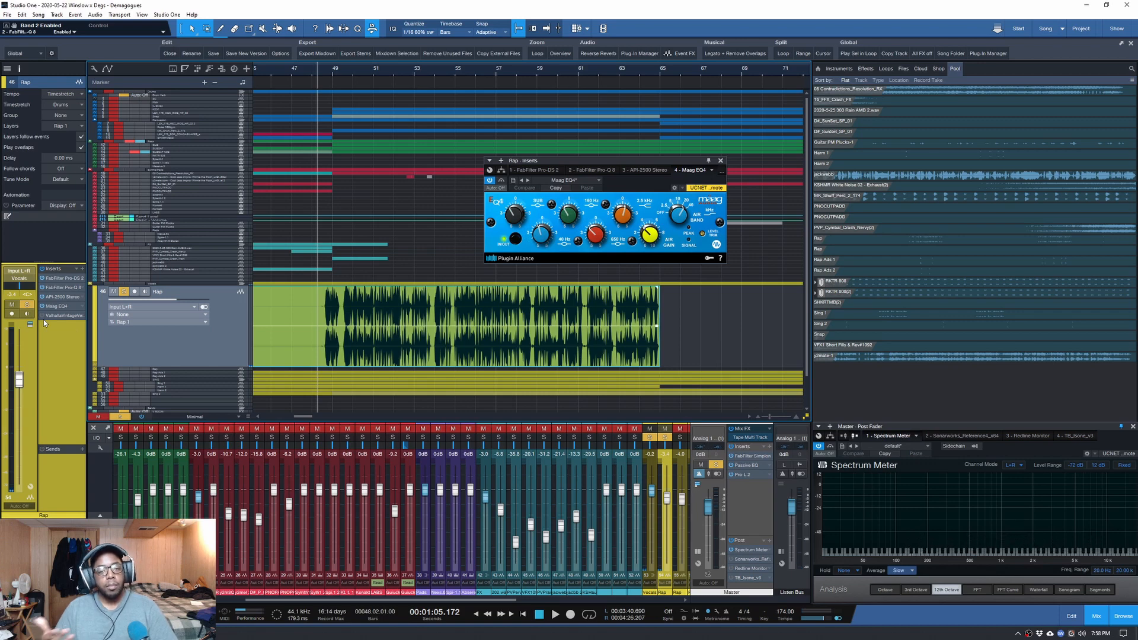
- Solo the instrument tracks along with Rap and compare the verse in the full mix with Maag EQ4 bypassed and active
click(42, 306)
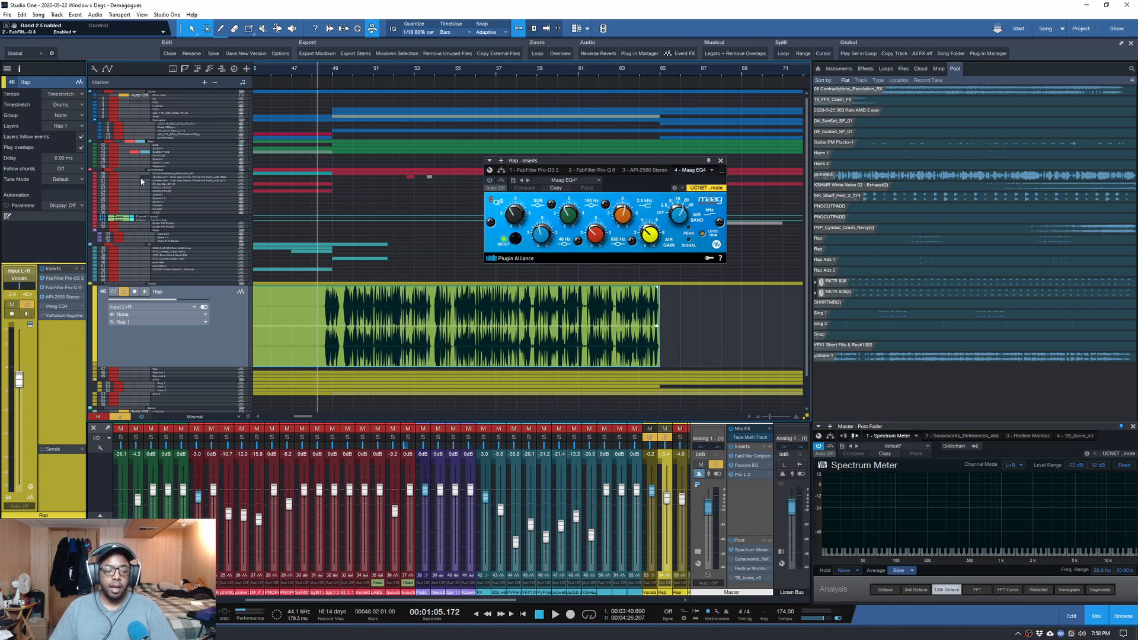
drag(118, 95, 128, 269)
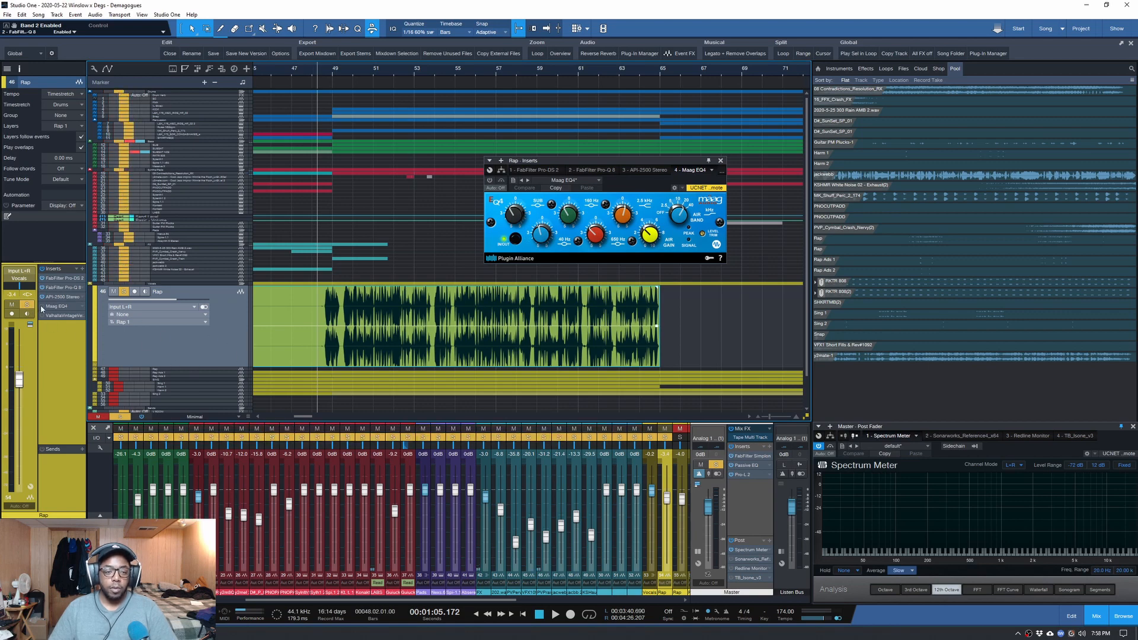
key(space)
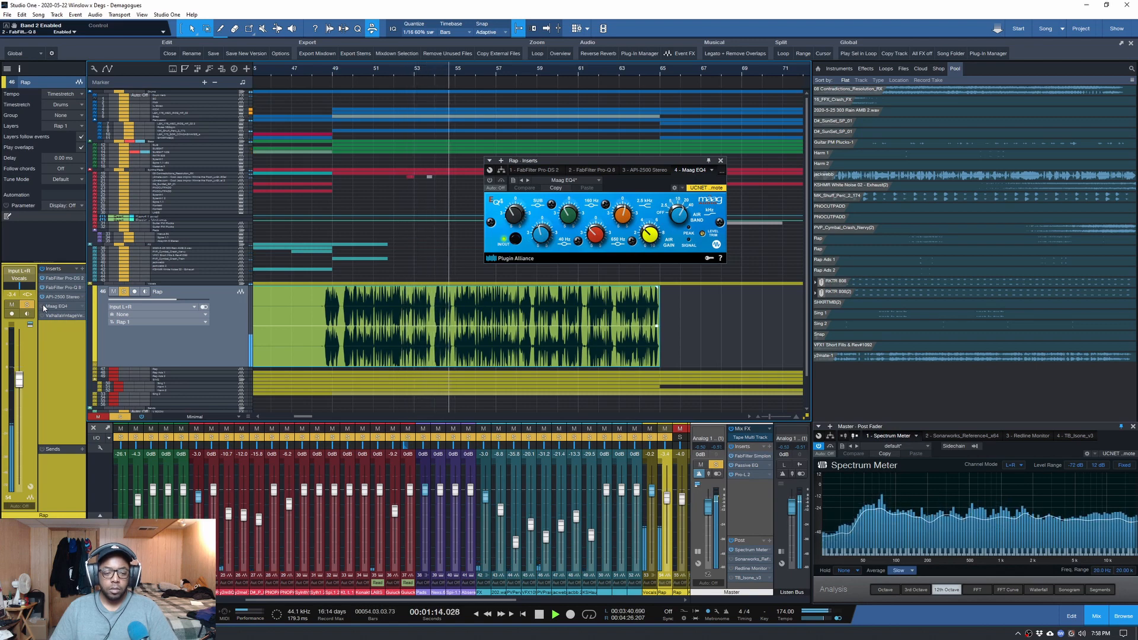
key(space)
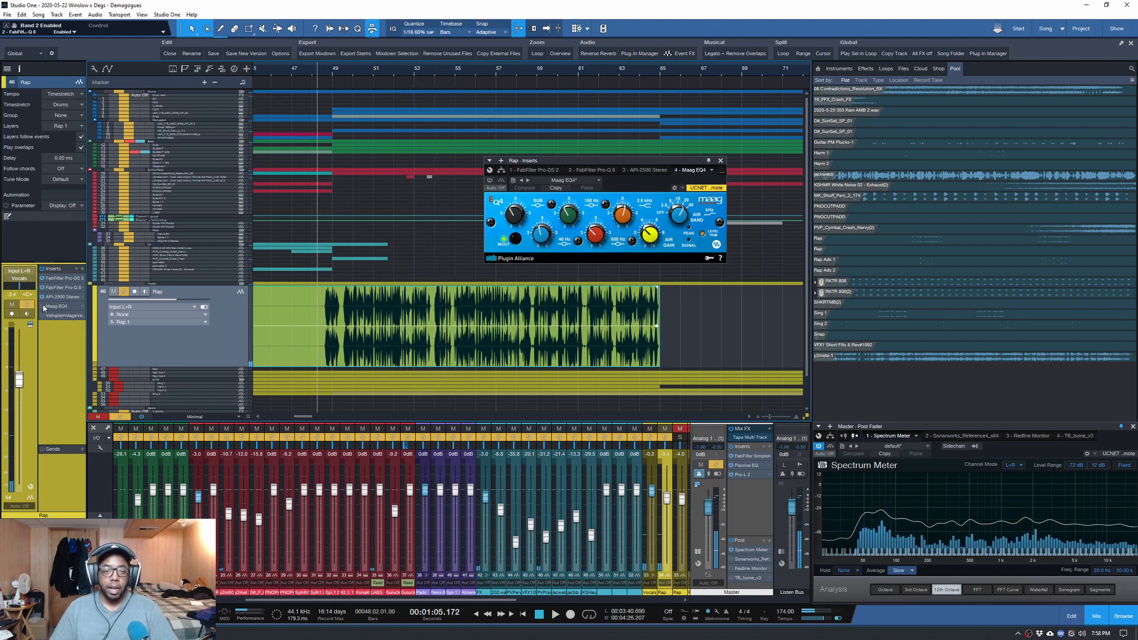
click(43, 307)
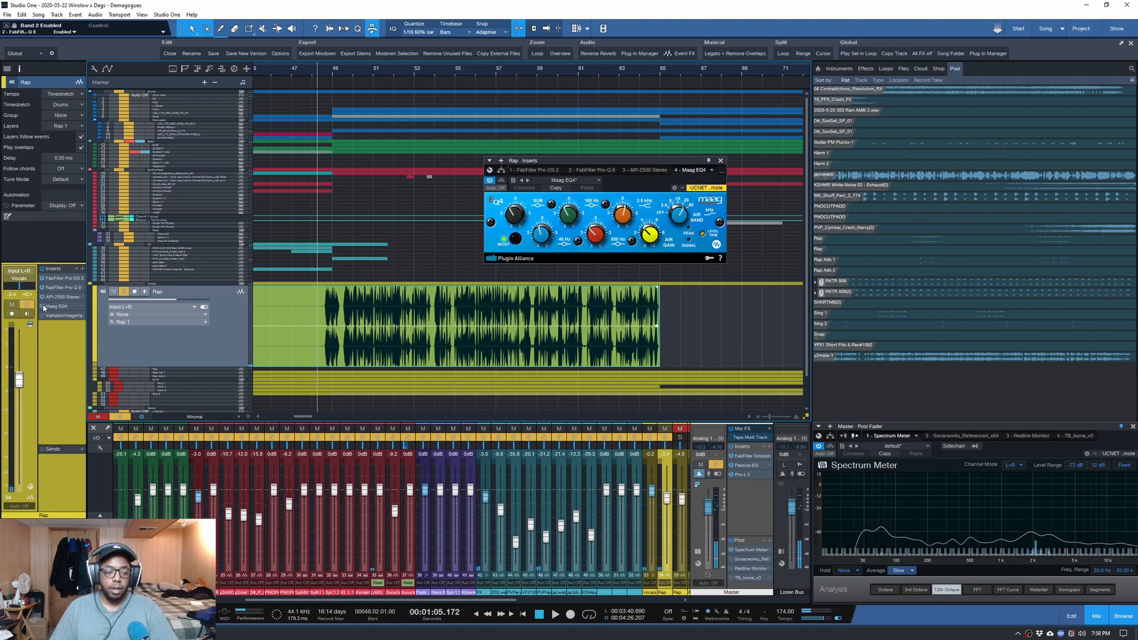
key(space)
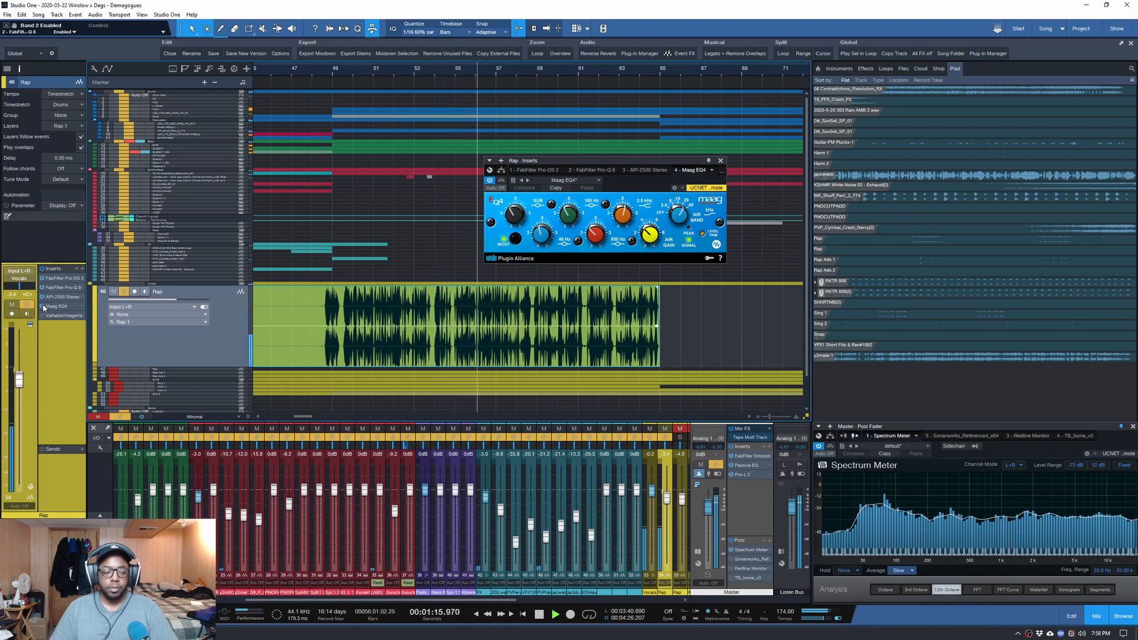
key(space)
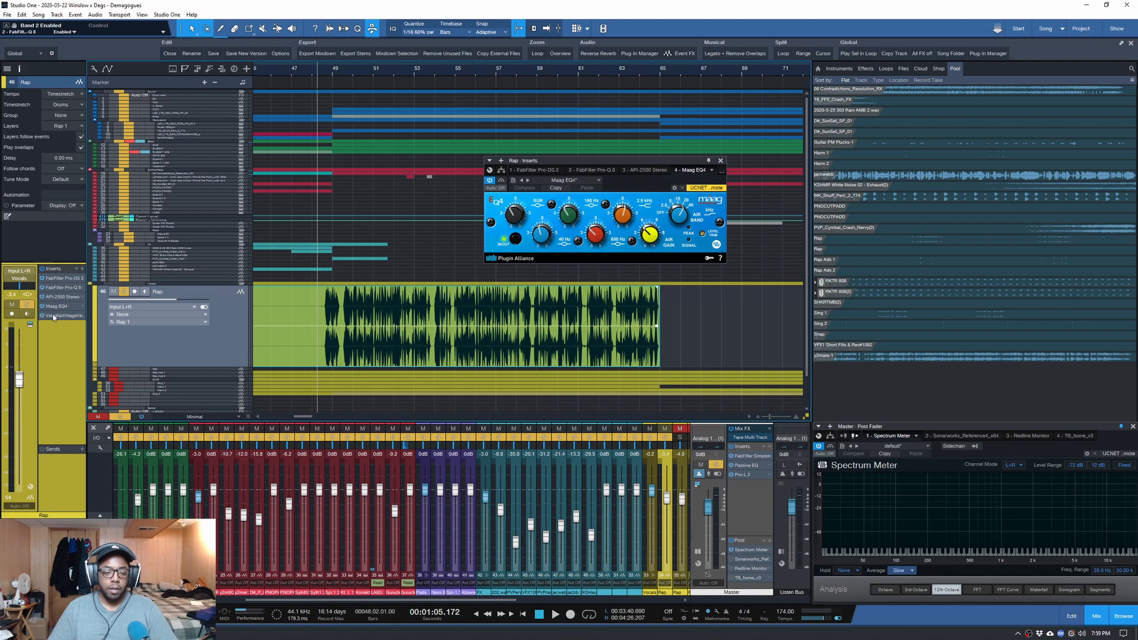
- Show the Rap track's ValhallaVintageVerb settings beside the track's waveform, and close the plug-in window
click(53, 316)
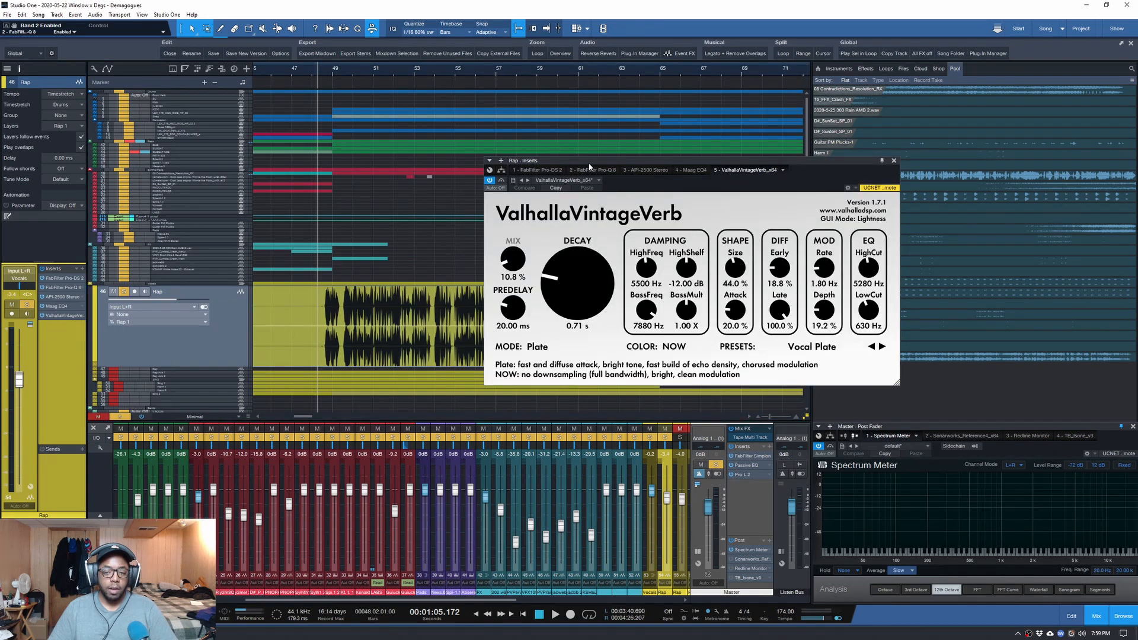
drag(589, 166, 175, 283)
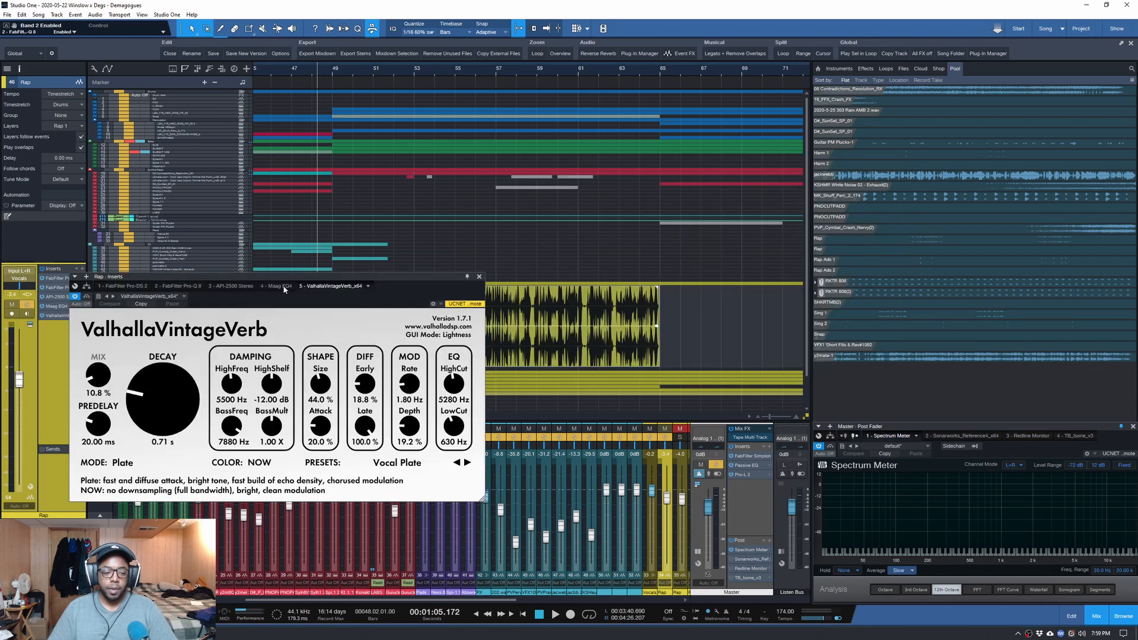
drag(287, 277, 288, 289)
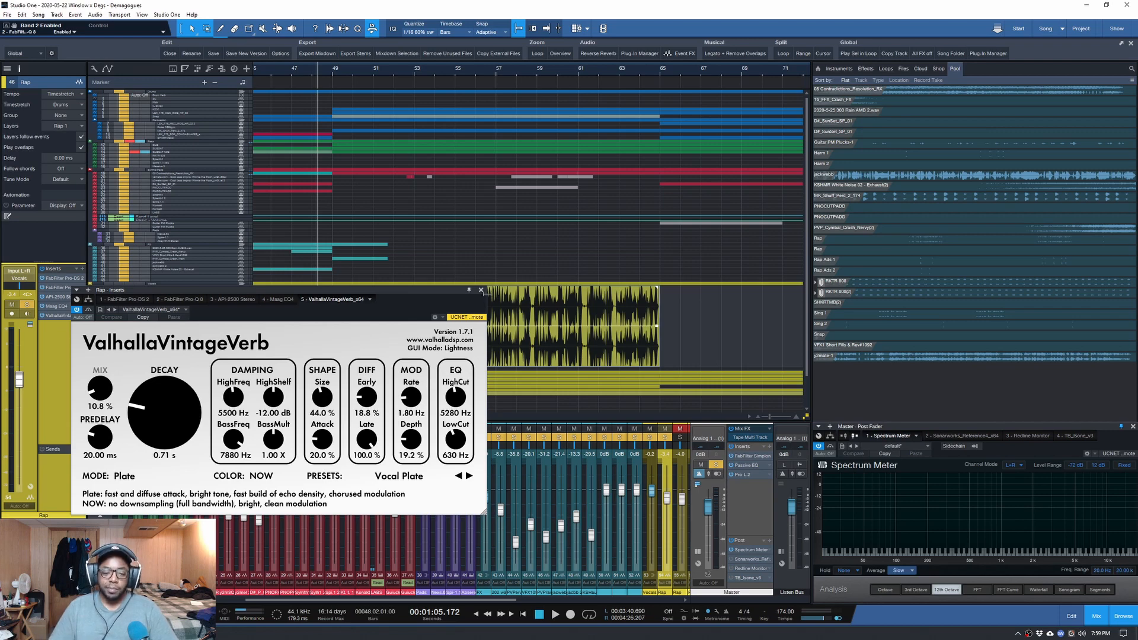
click(481, 291)
- Solo only the Rap track and compare the playing verse with ValhallaVintageVerb bypassed and active
click(125, 292)
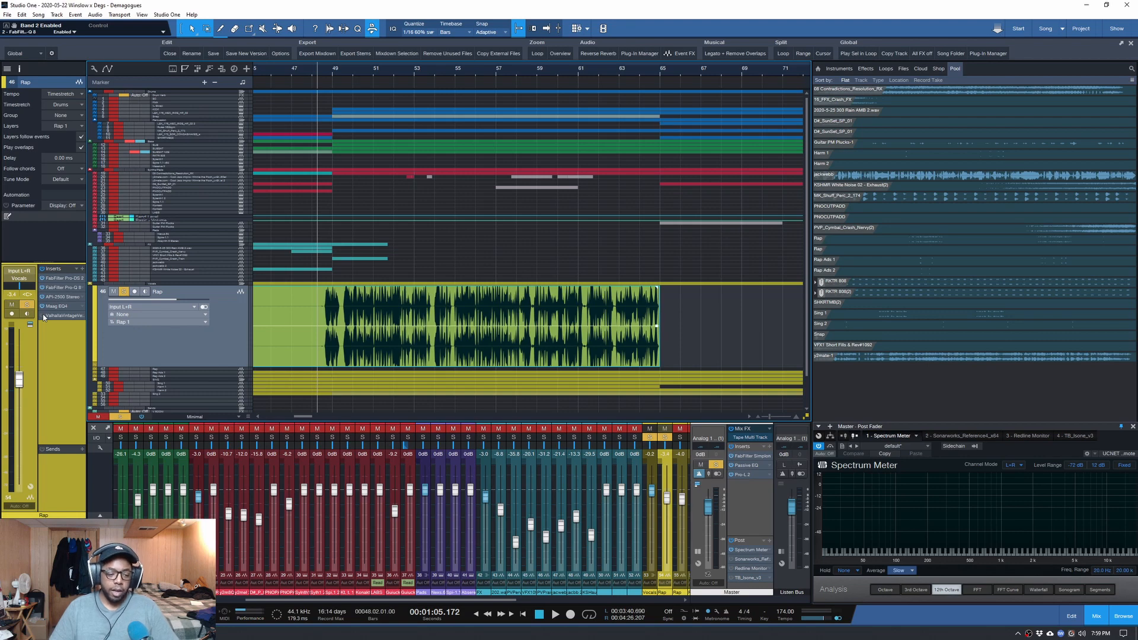
key(space)
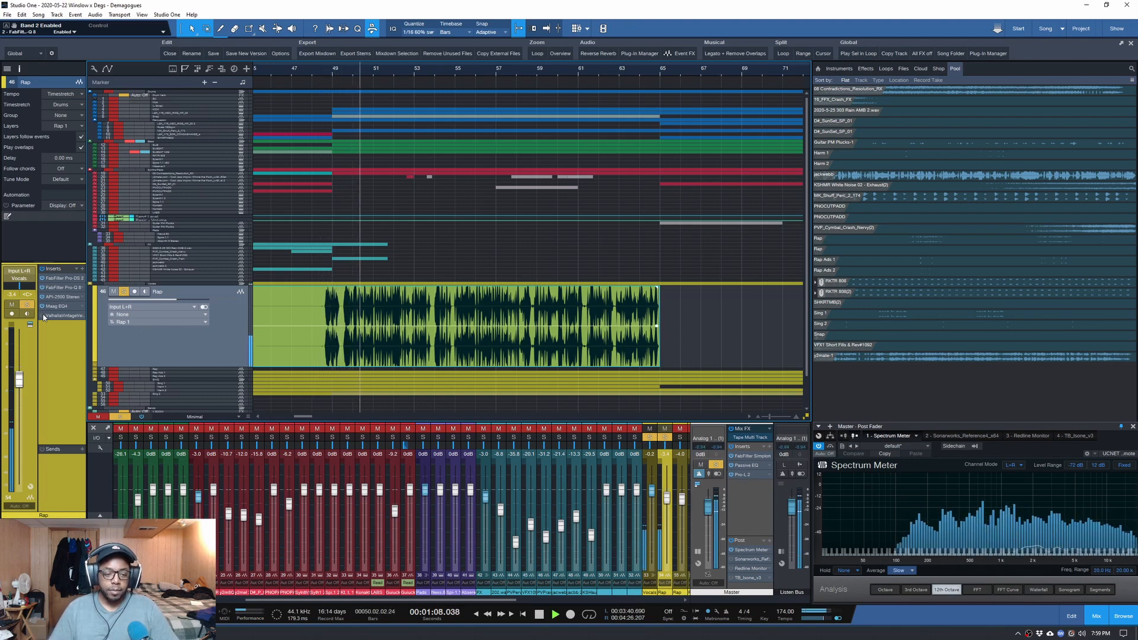
key(space)
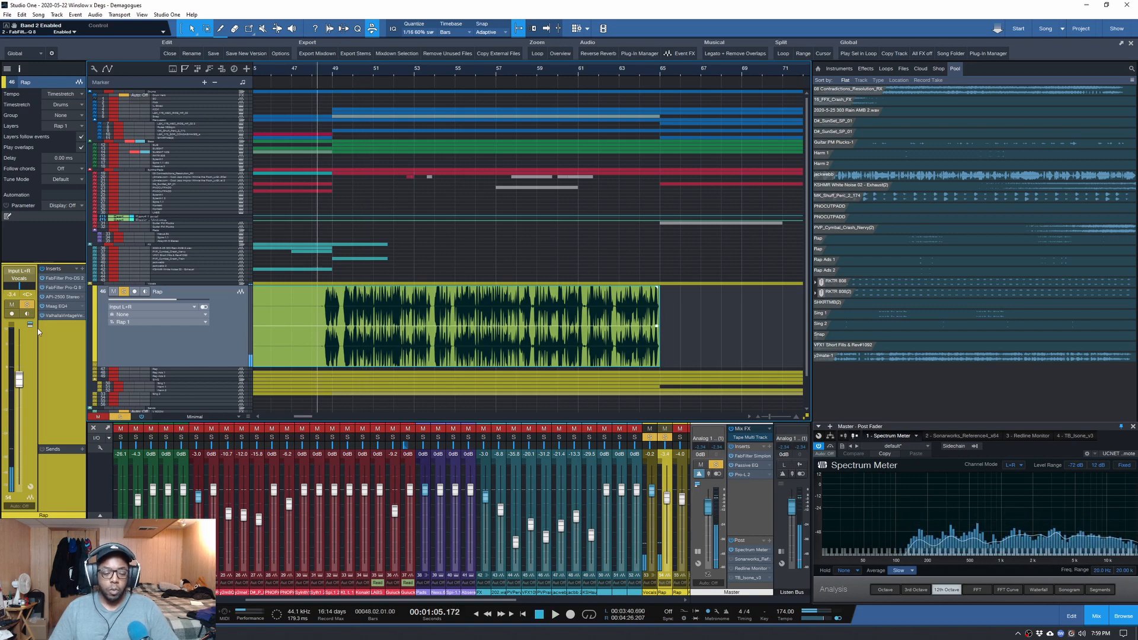
key(space)
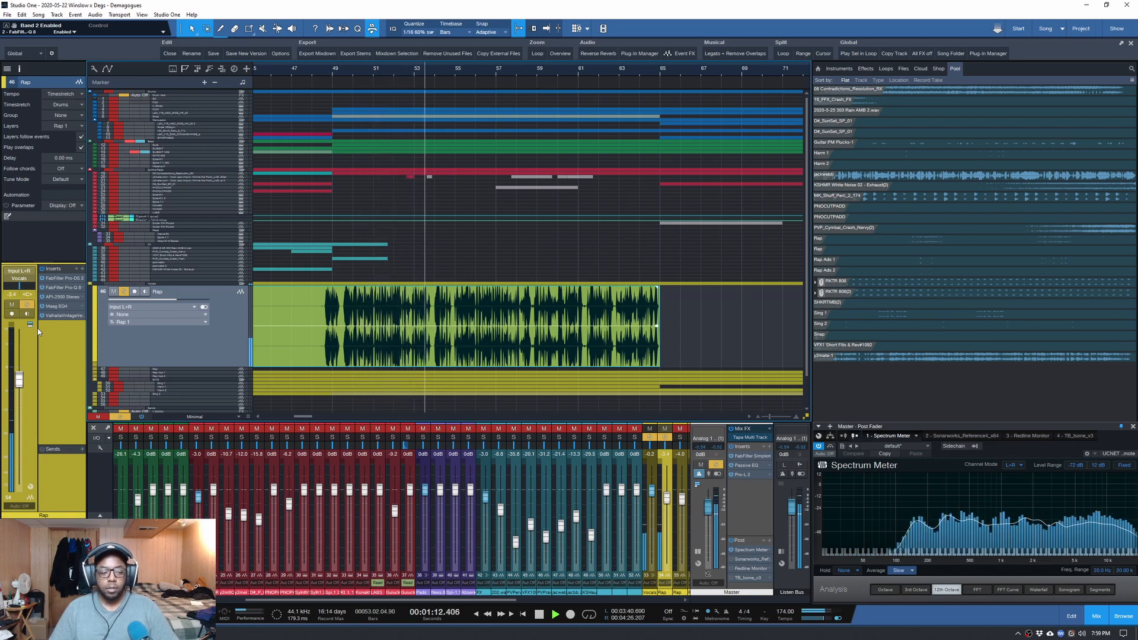
key(space)
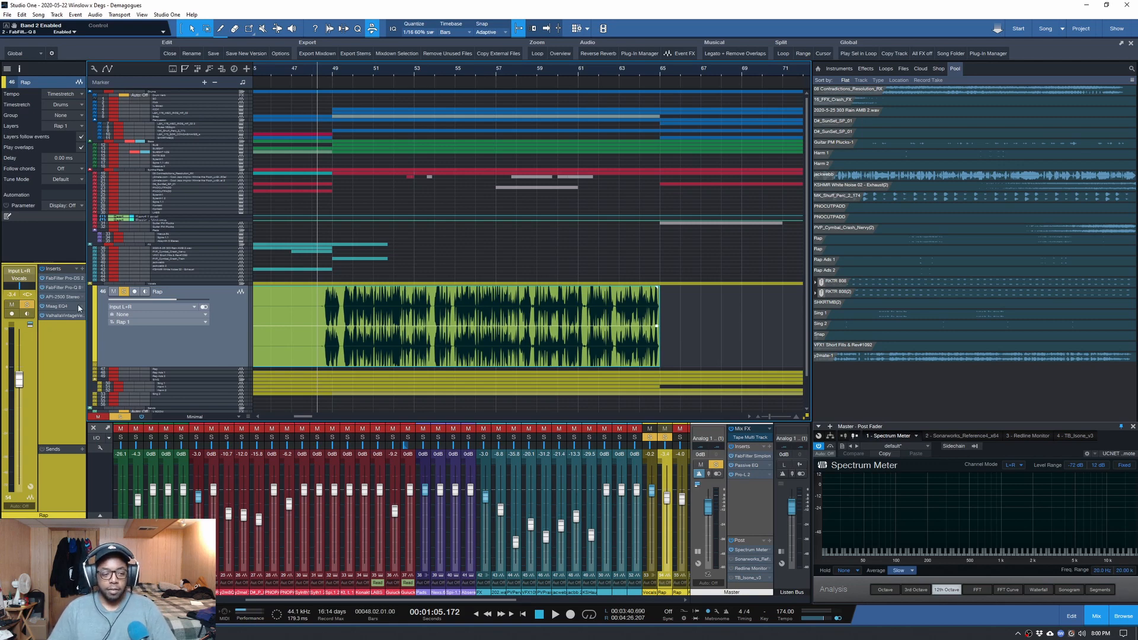
- Compare the rap verse in the full mix with ValhallaVintageVerb bypassed and active, enlarging the tracks around Rap to Small height during playback
click(118, 93)
drag(117, 102, 117, 274)
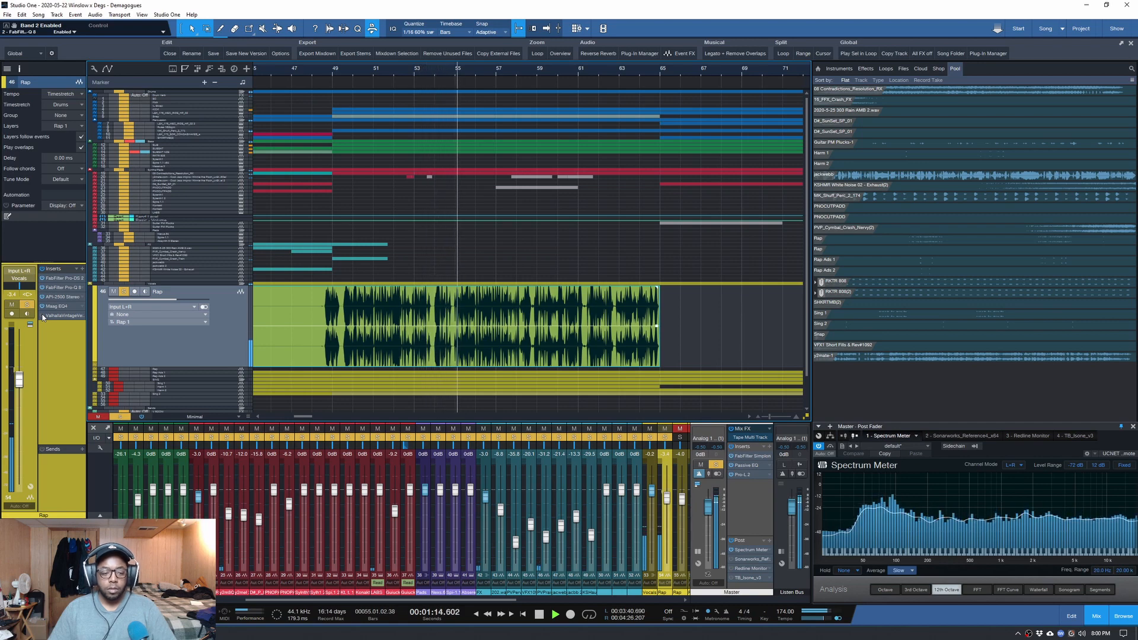
key(space)
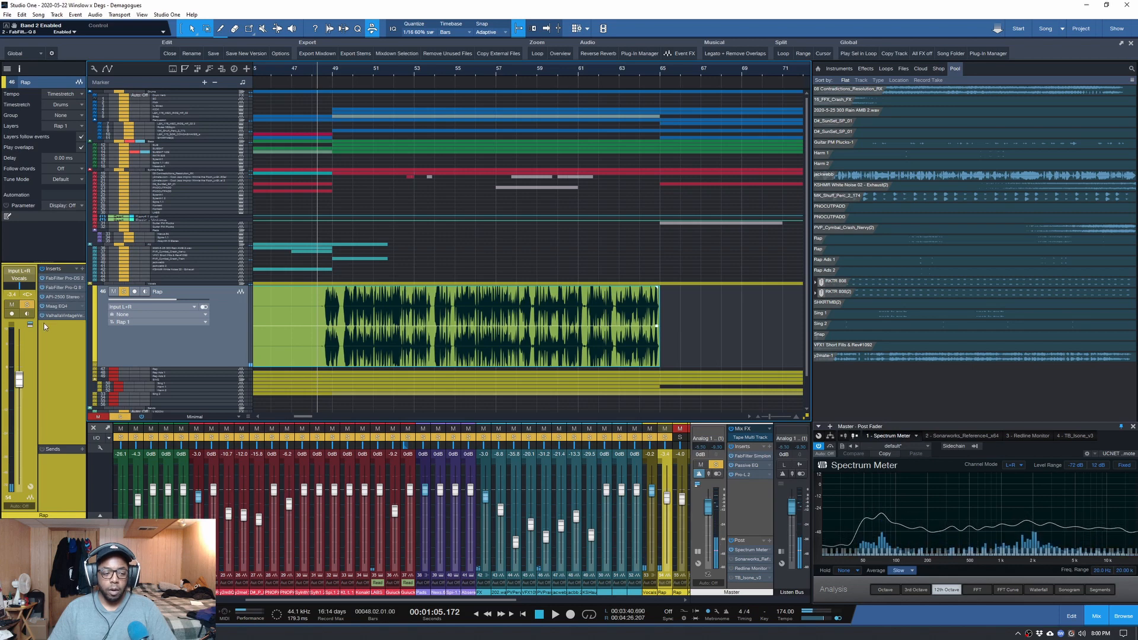
key(space)
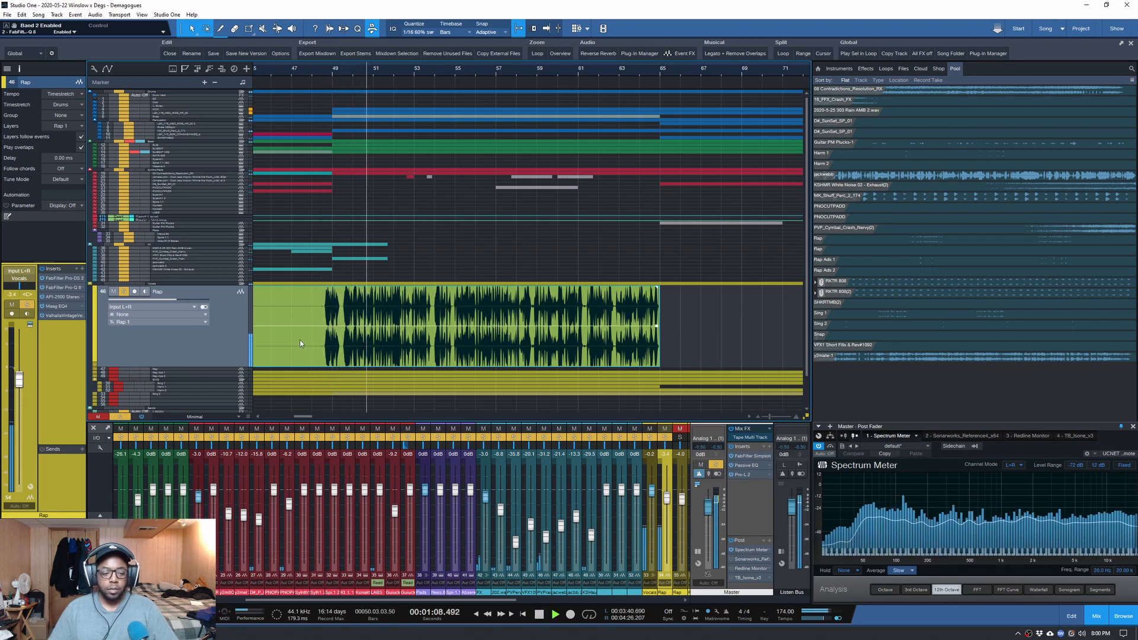
scroll(300, 335, up, 1)
scroll(299, 334, up, 2)
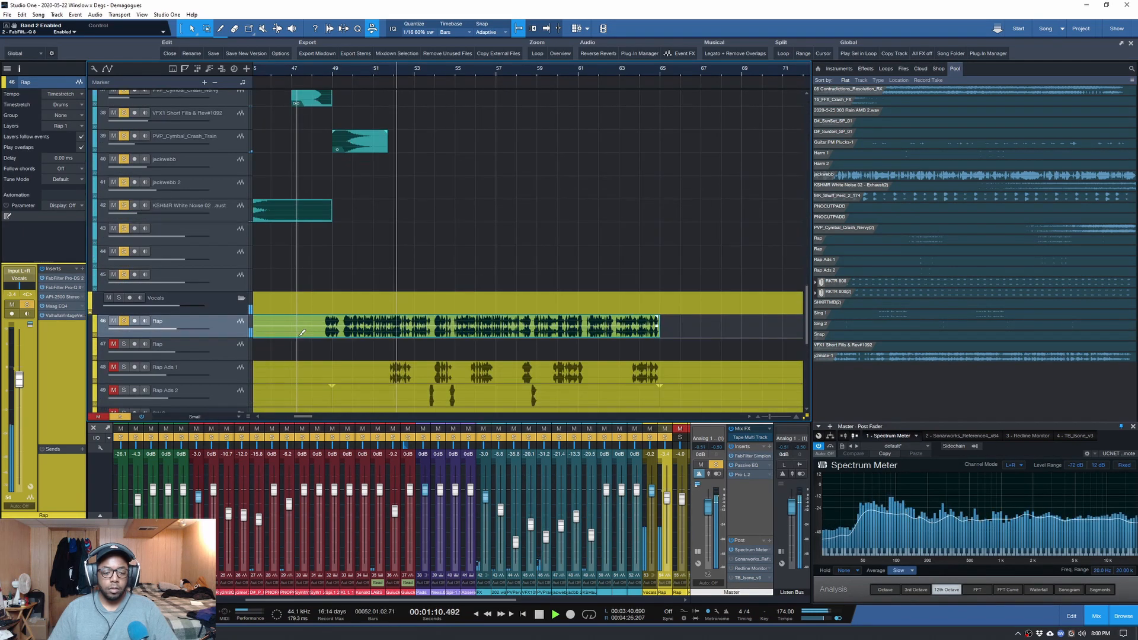
scroll(293, 334, down, 1)
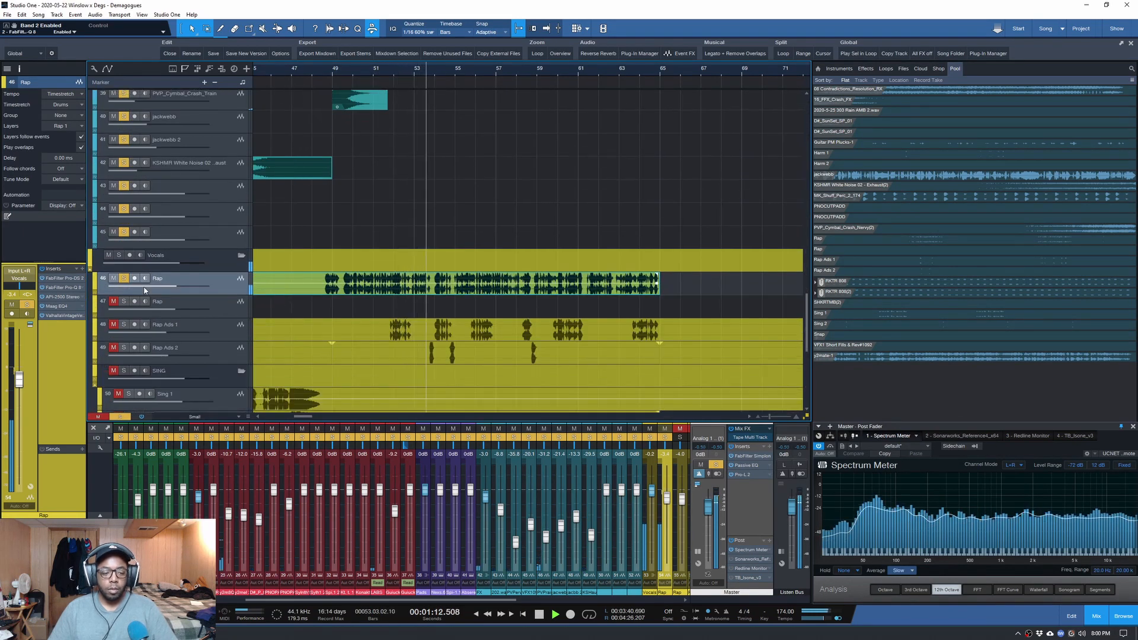
key(space)
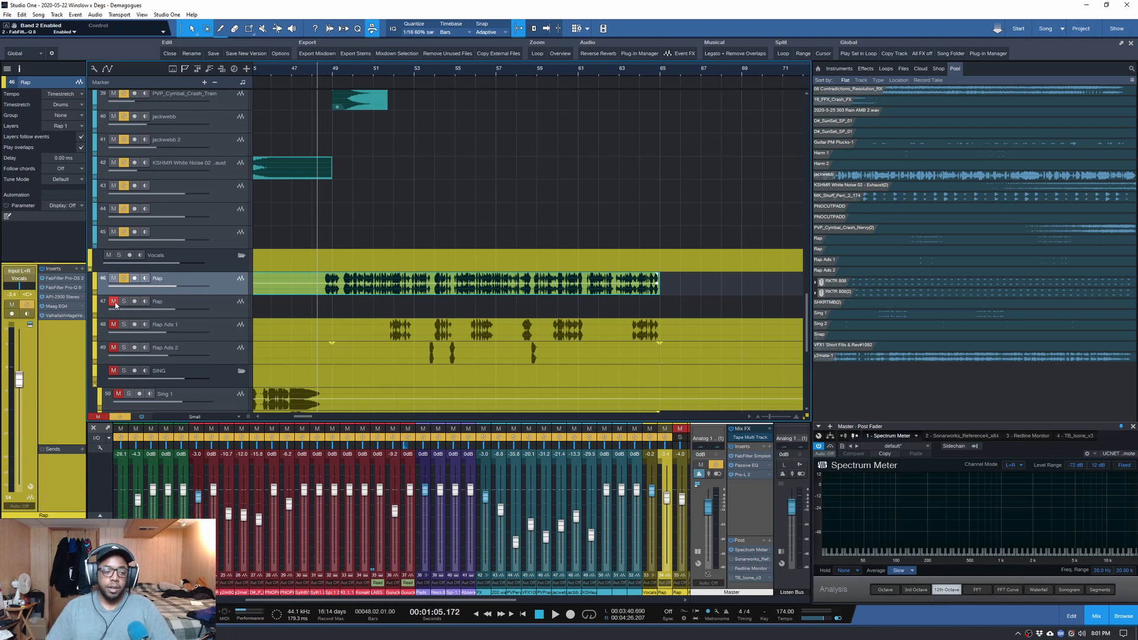
- Review the Rap track's insert chain in order: Pro-DS, Pro-Q 3, API-2500, Maag EQ4 and ValhallaVintageVerb
click(64, 278)
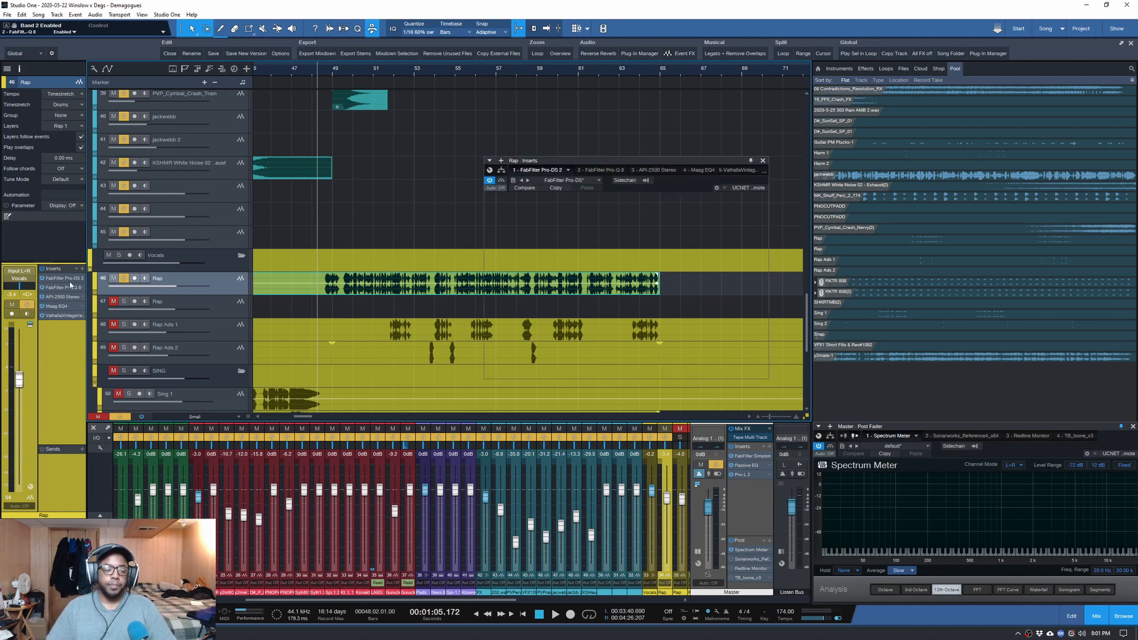
click(599, 170)
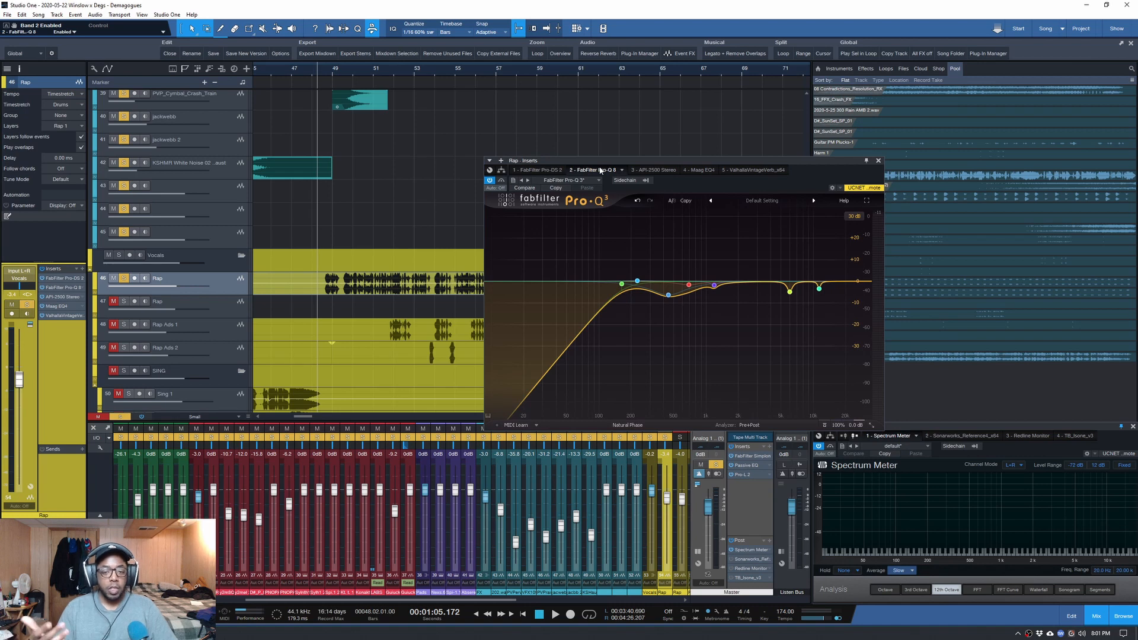
click(652, 170)
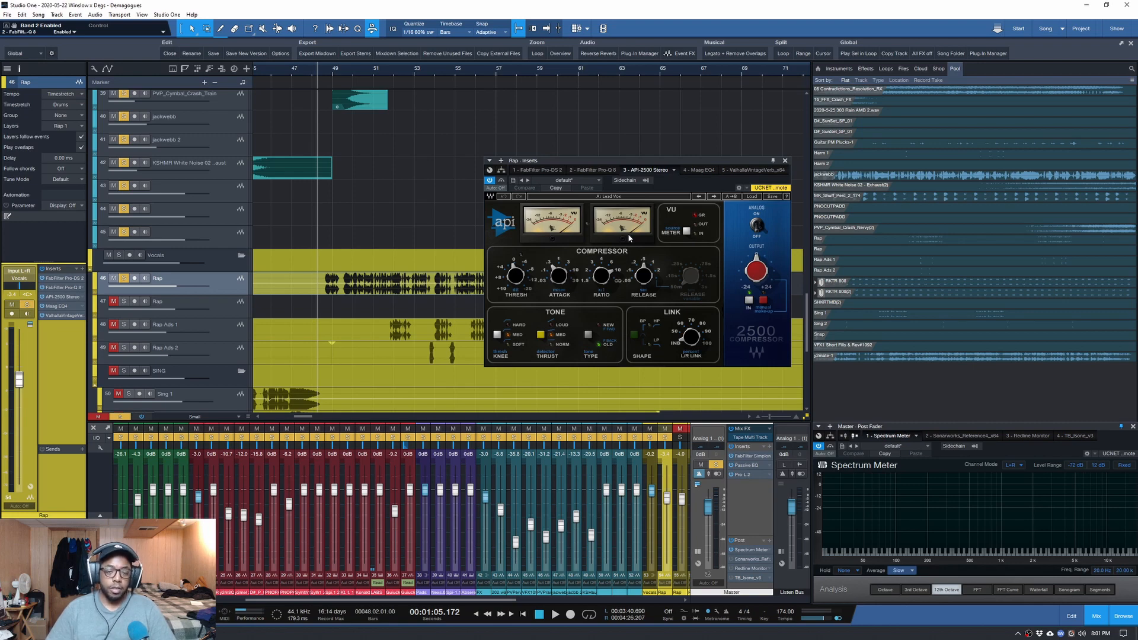
click(699, 170)
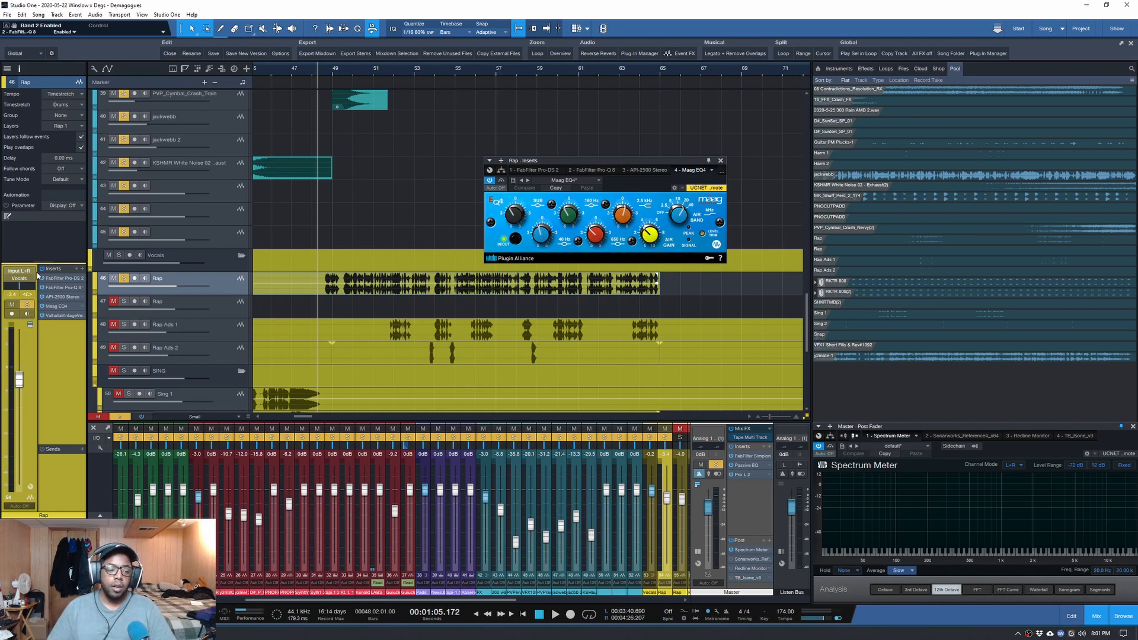
click(64, 316)
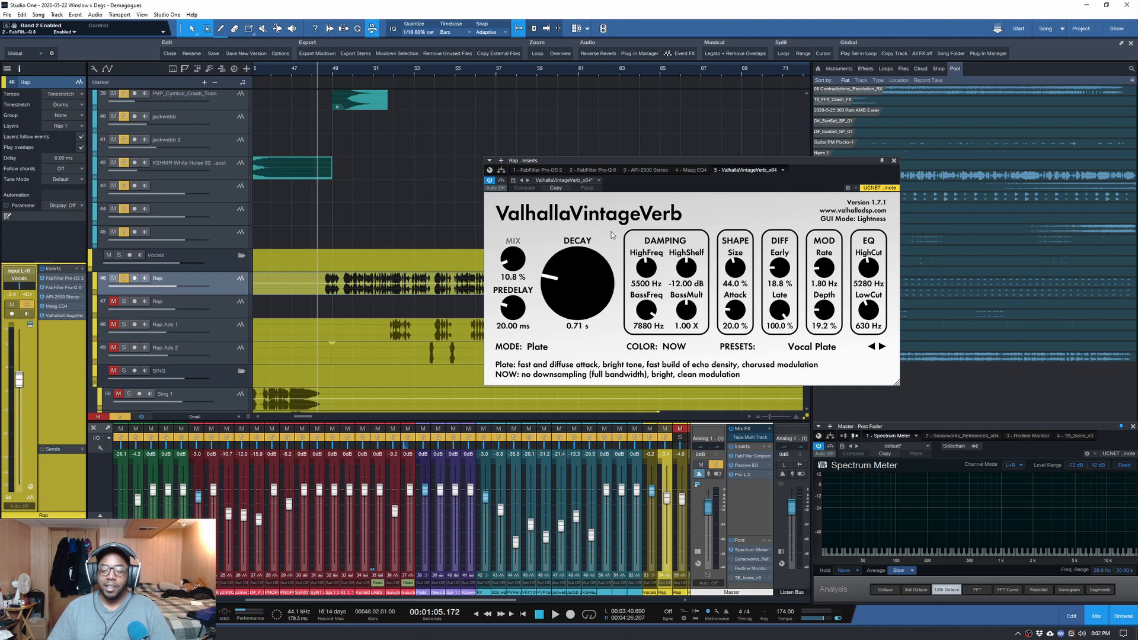
click(893, 160)
- Select the Rap Ads 1 track and solo it exclusively, clearing the solos on all other tracks
click(124, 302)
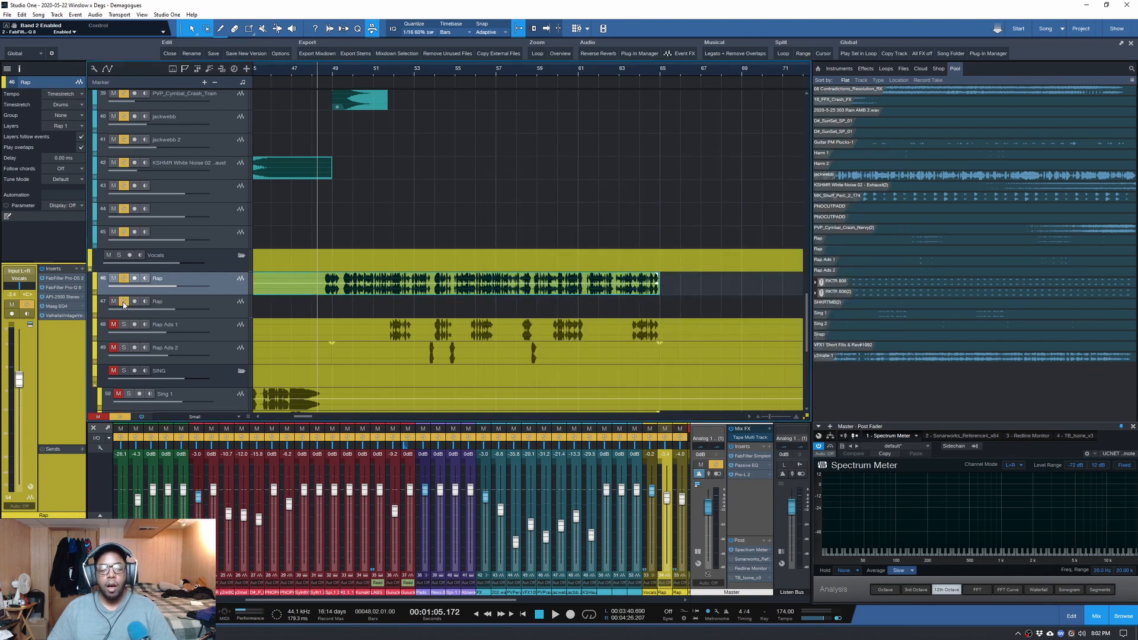
click(217, 327)
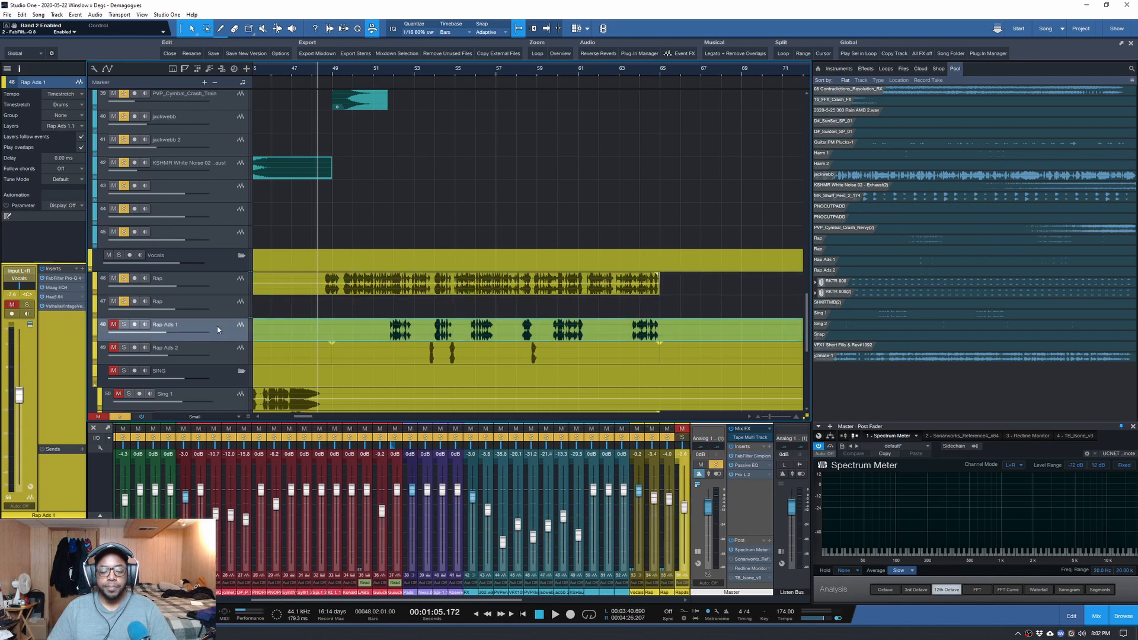
mouse_move(141, 338)
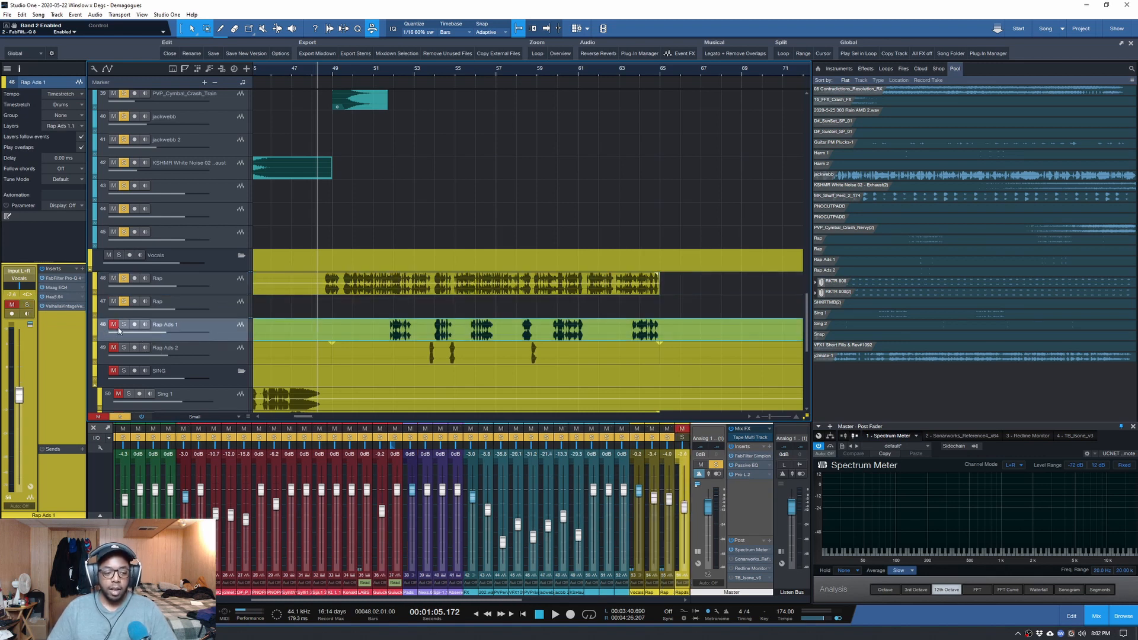
click(116, 327)
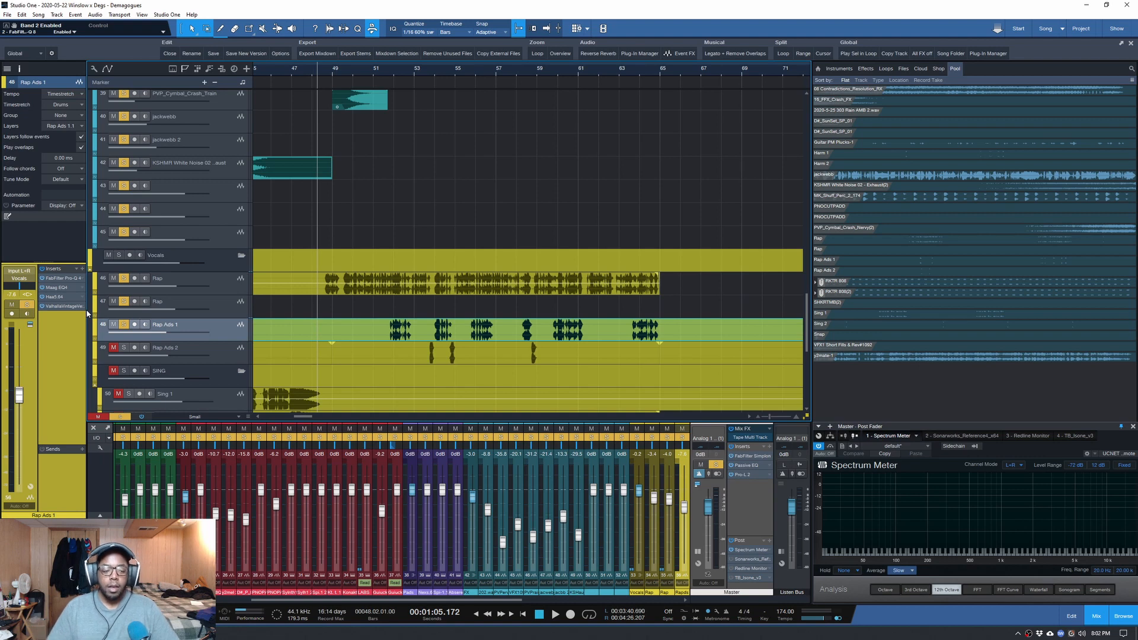
ctrl+click(124, 324)
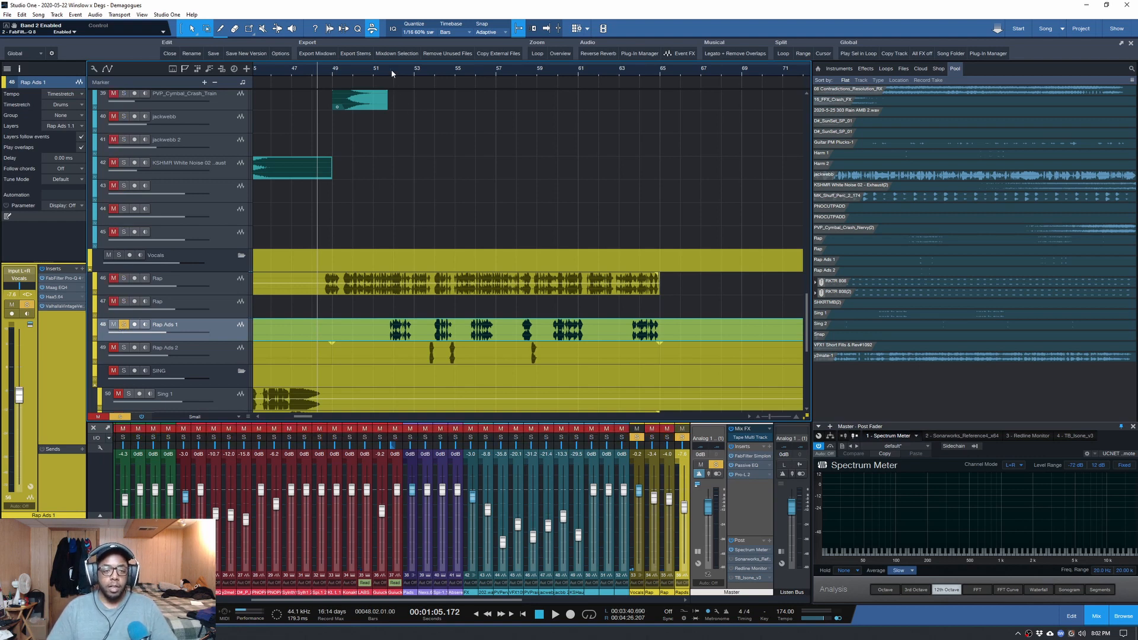
- Play the soloed Rap Ads 1 from bar 52 with its inserts bypassed and active, and together with the first Rap track soloed too
click(394, 104)
key(space)
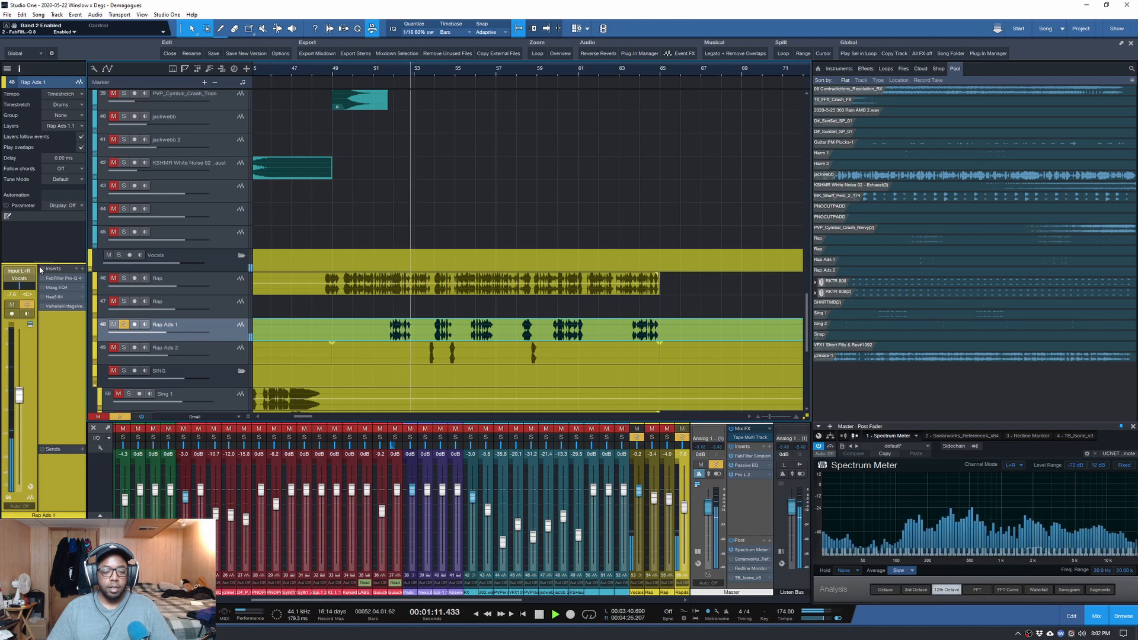
key(space)
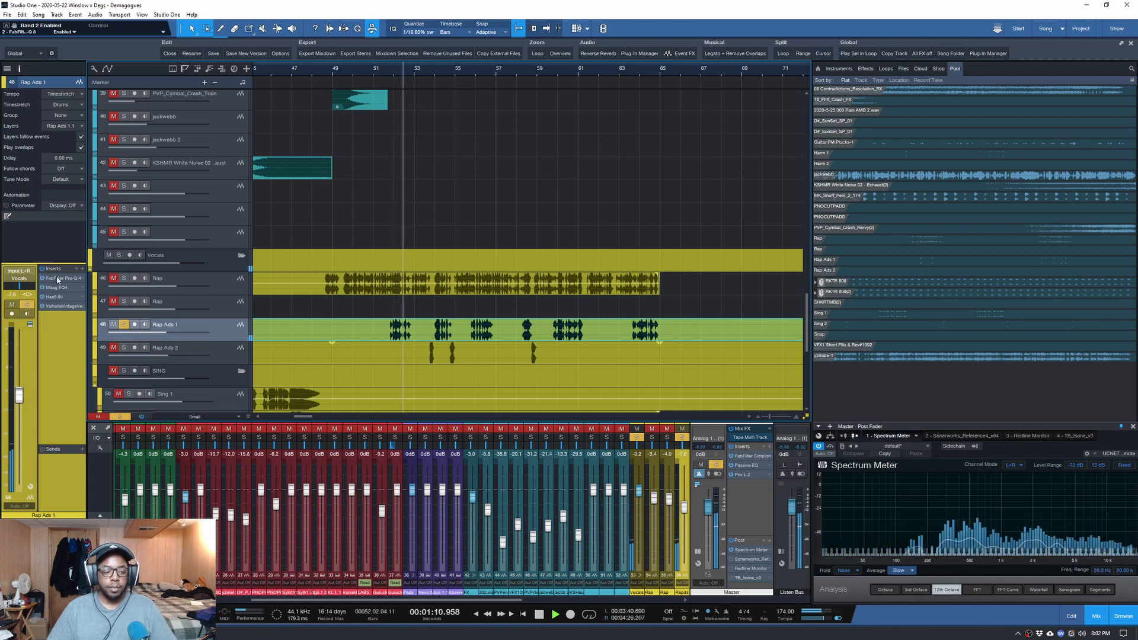
key(space)
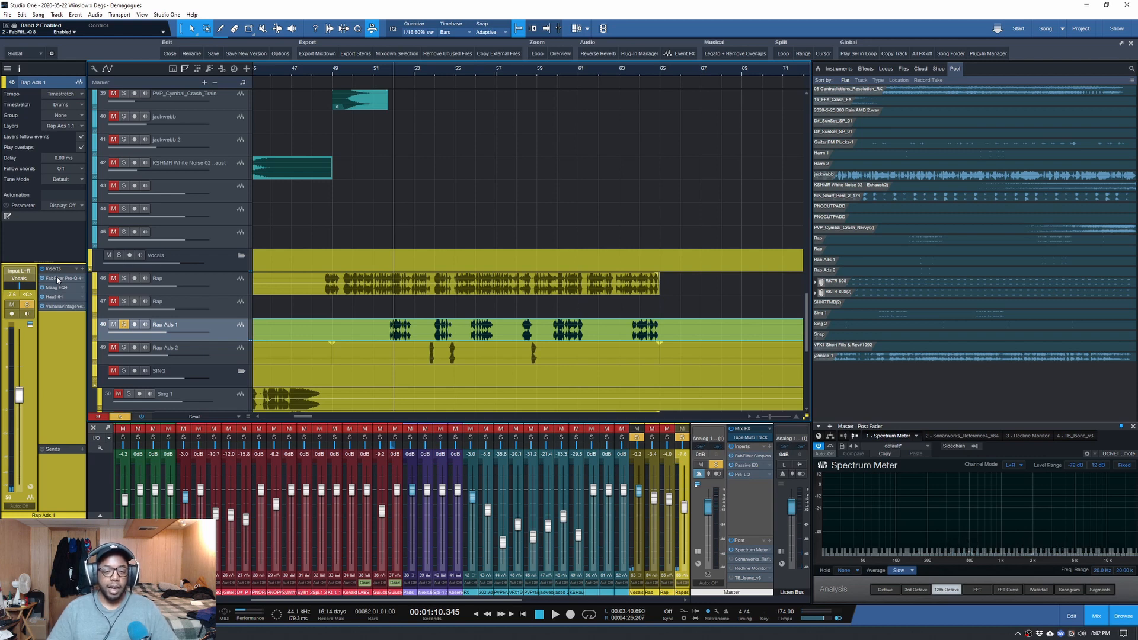
click(113, 279)
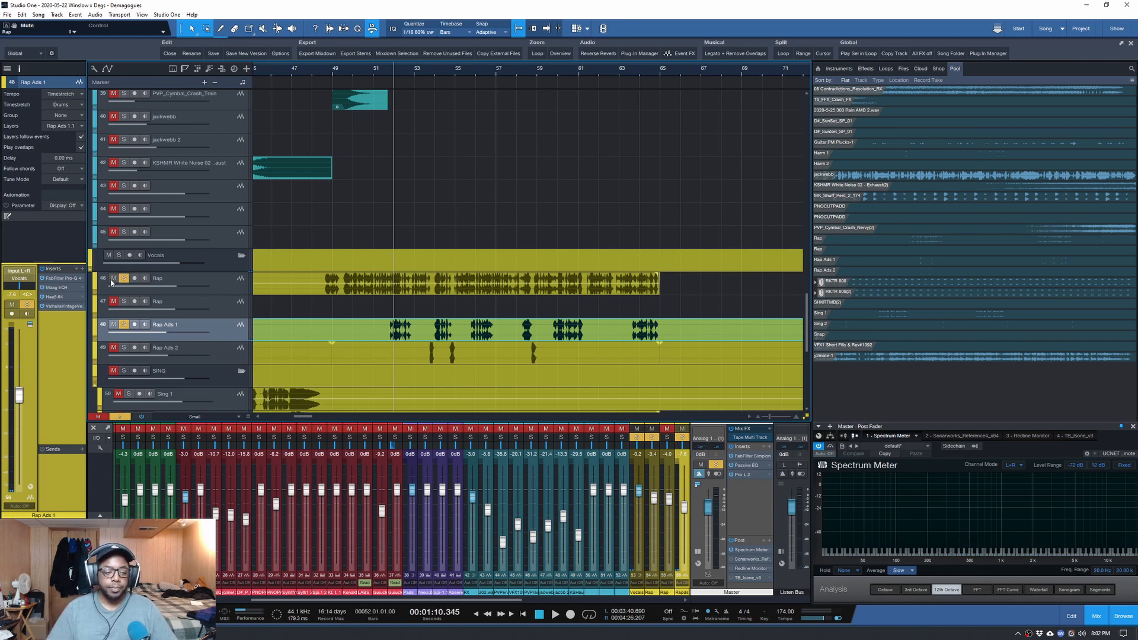
key(space)
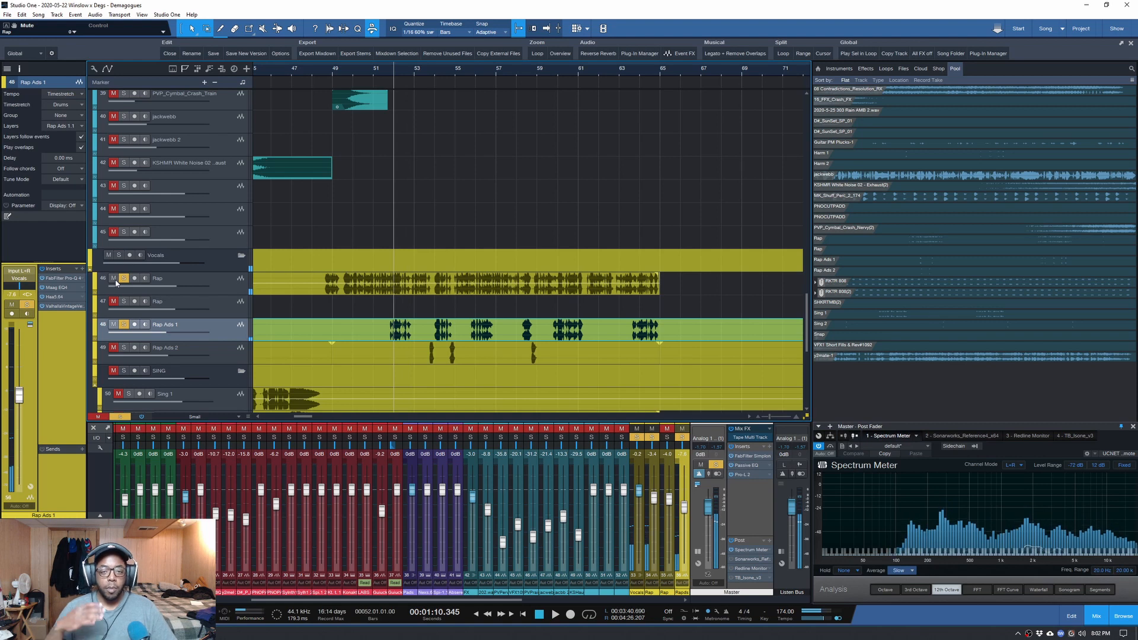
- Review the Rap Ads 1 insert chain in order: Pro-Q 3, Maag EQ4, Haas and ValhallaVintageVerb
double_click(57, 280)
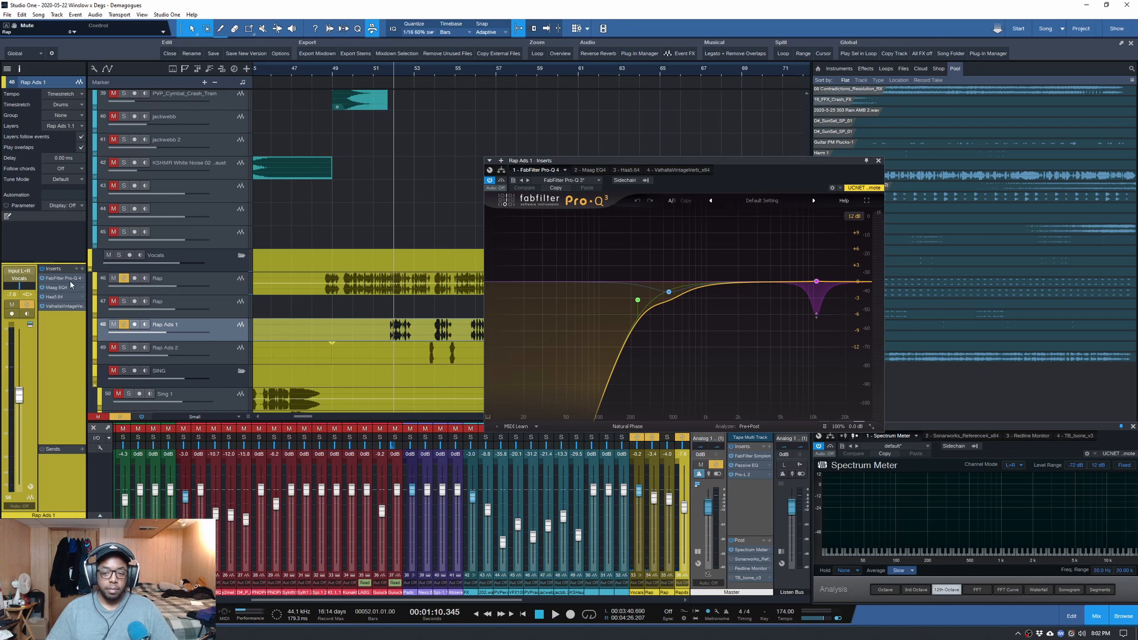
double_click(62, 289)
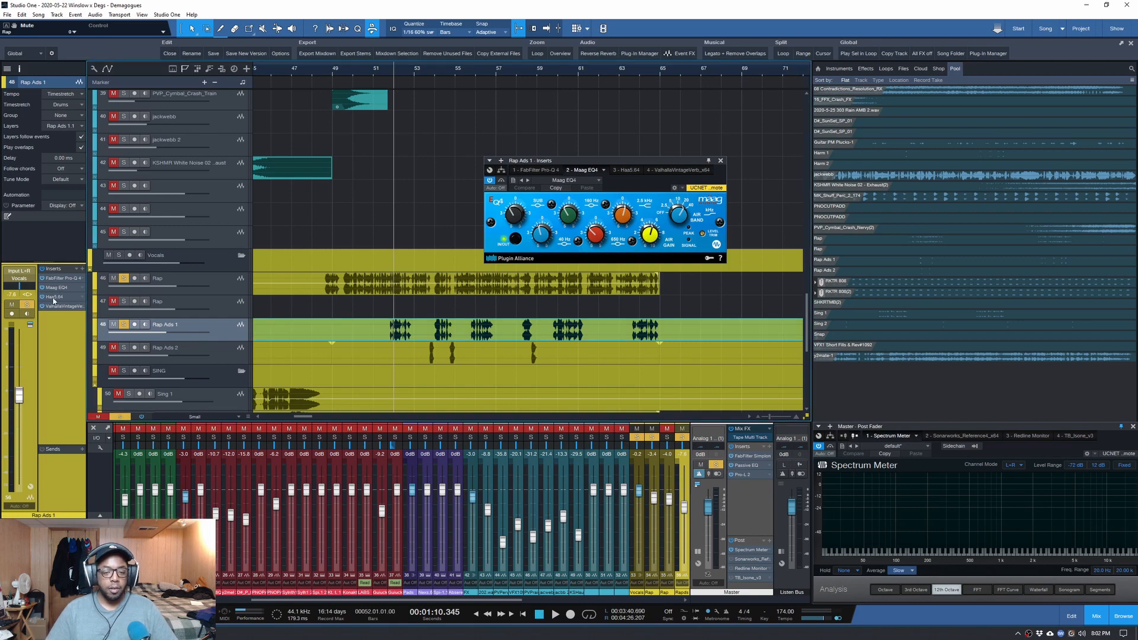
double_click(53, 298)
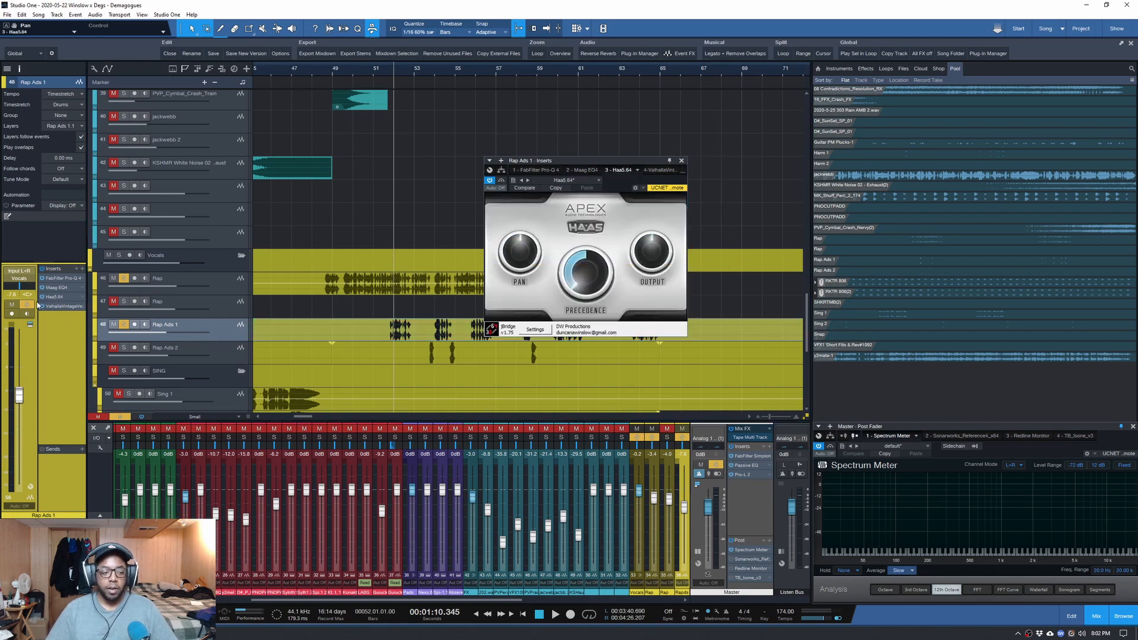
double_click(64, 306)
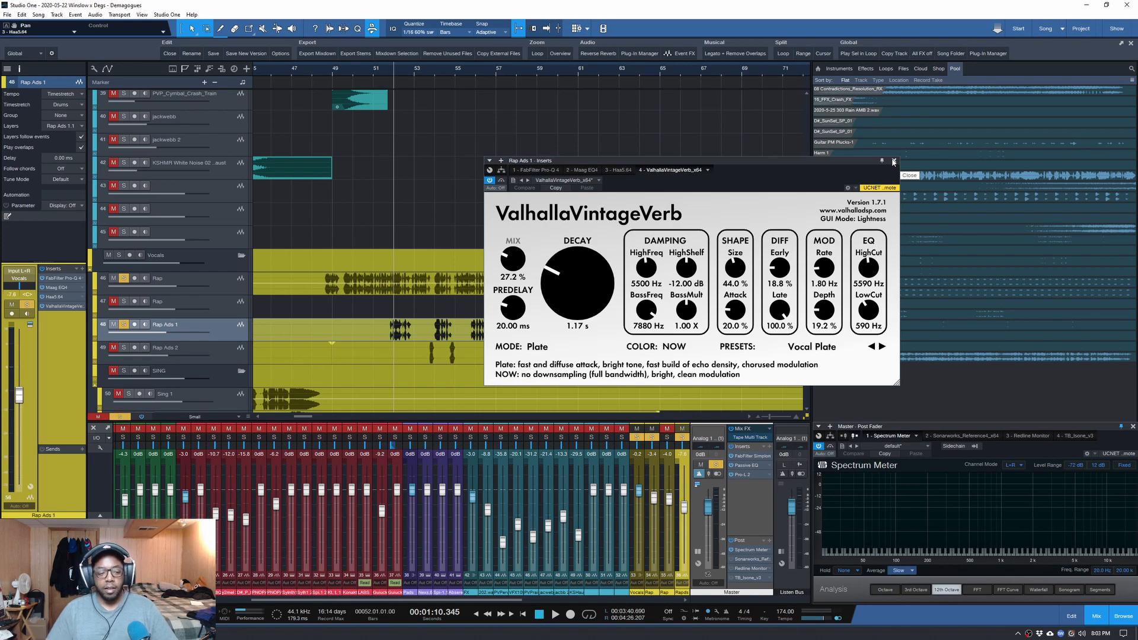
- Compare the ValhallaVintageVerb settings of the Rap track with those of Rap Ads 1 and close the plug-in window
click(197, 280)
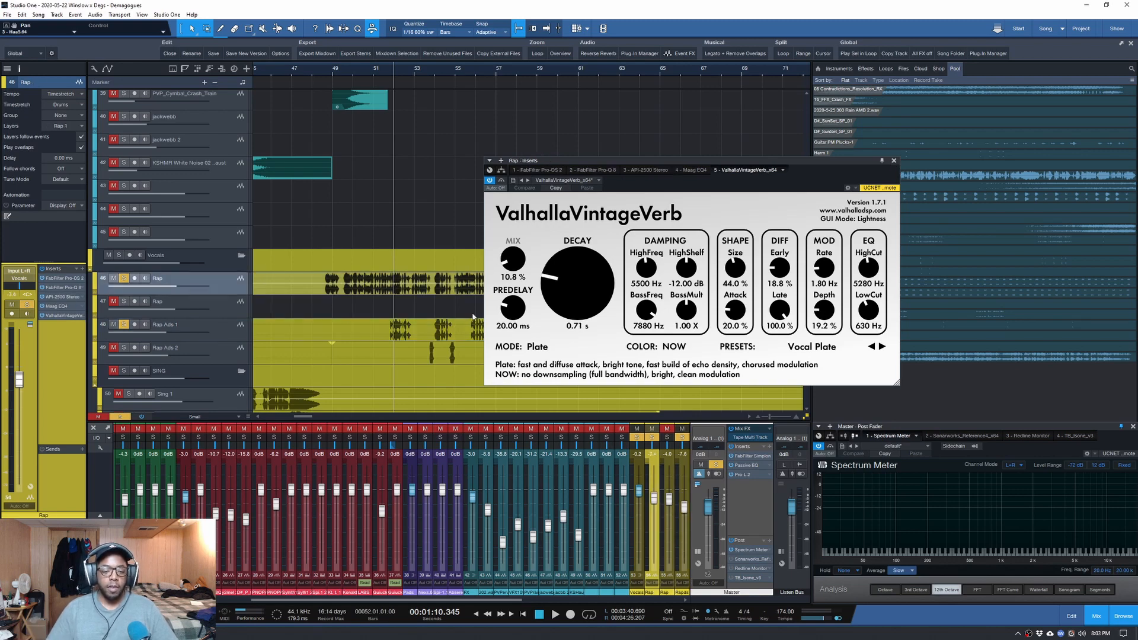
click(209, 328)
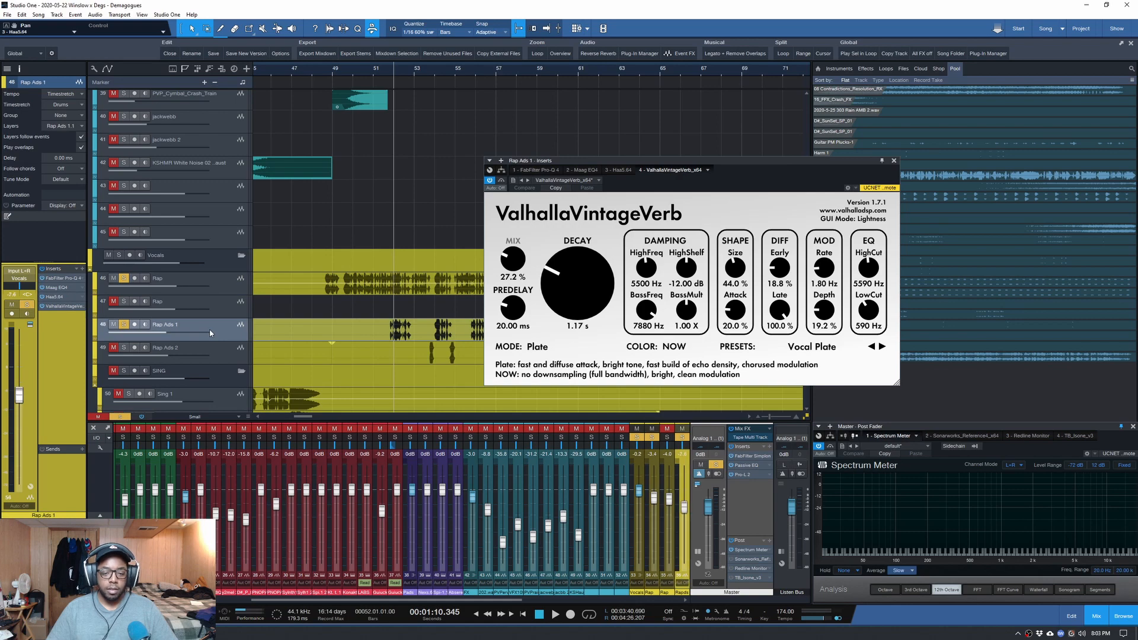
click(895, 160)
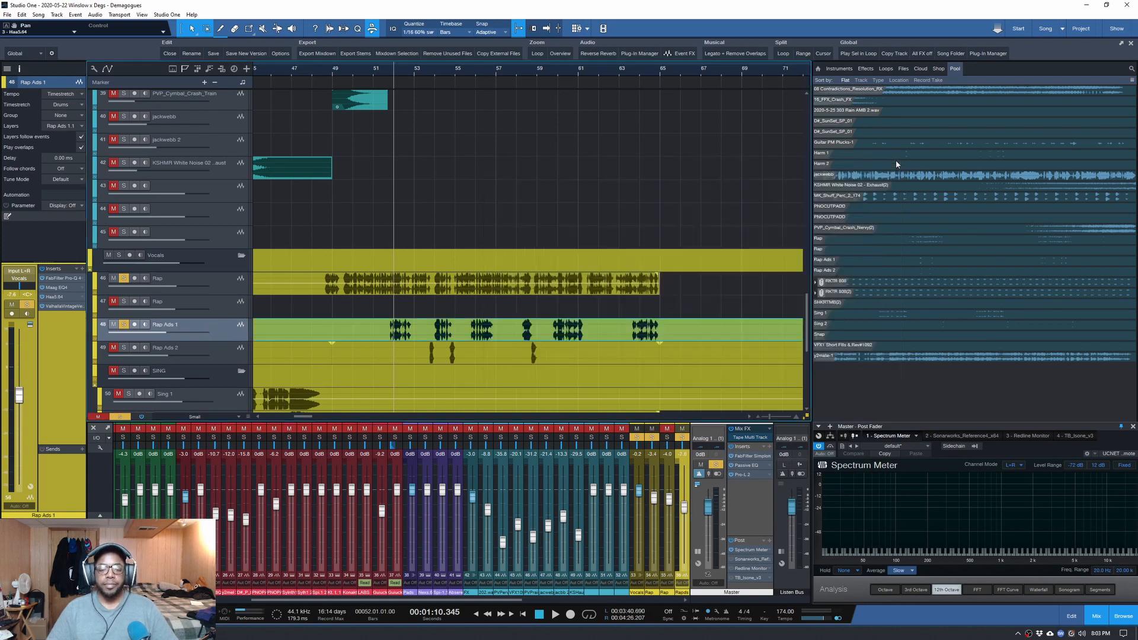
- Add Rap Ads 2 to the soloed tracks and compare its channel inserts with those of Rap Ads 1
click(123, 348)
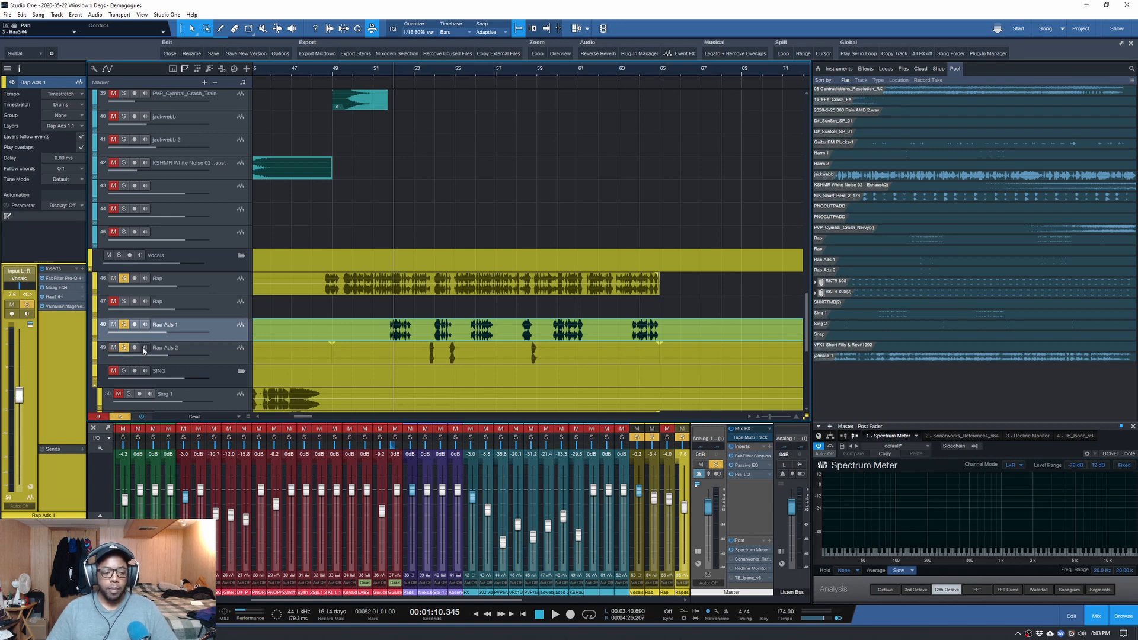
click(216, 351)
click(223, 339)
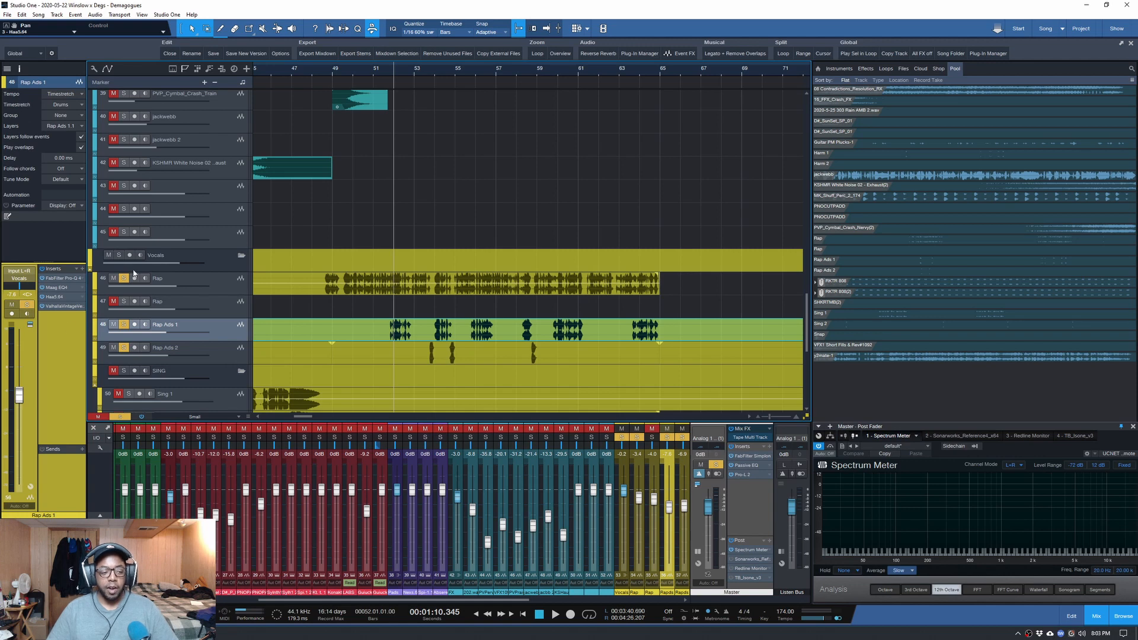
click(231, 351)
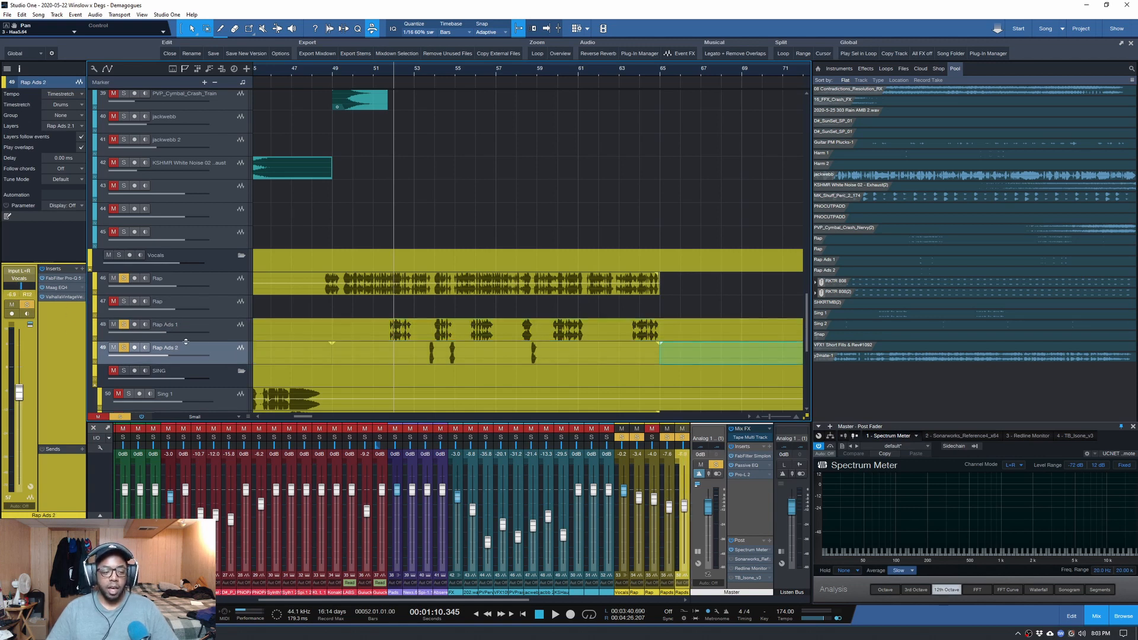
click(223, 335)
click(229, 353)
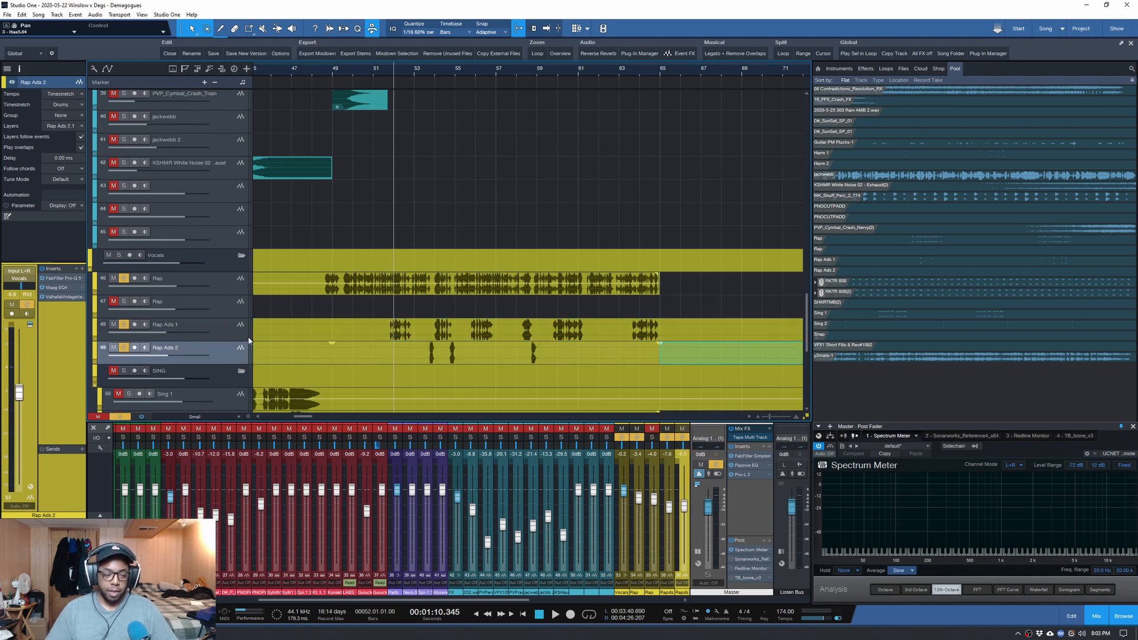
- Solo the second Rap track too and play the rap verse with its ad-libs from just before bar 49
click(113, 302)
click(123, 301)
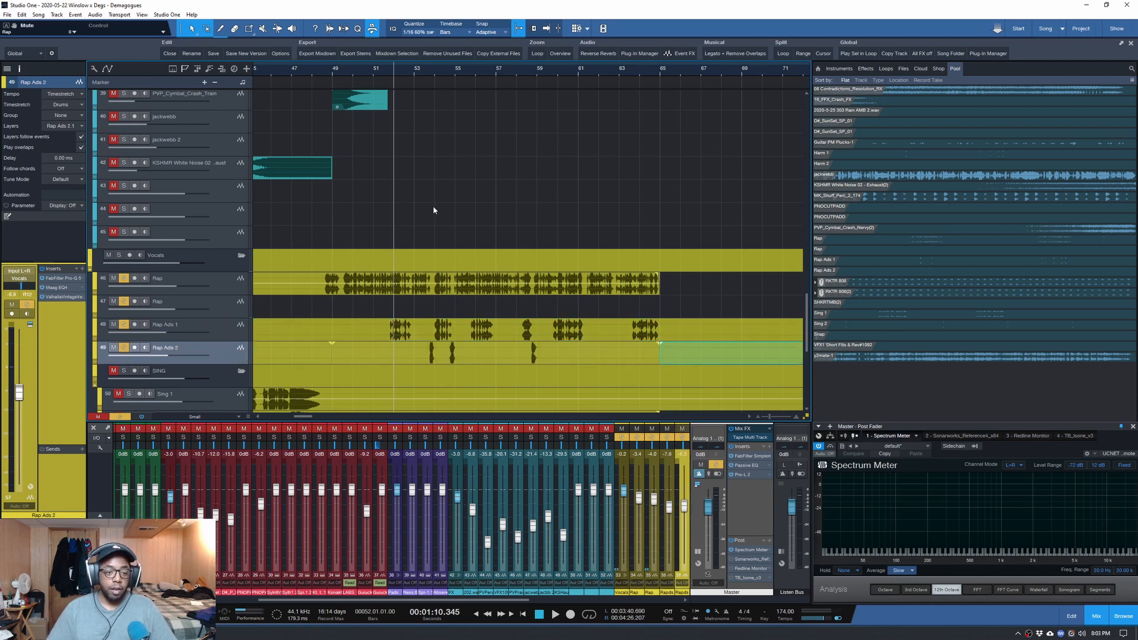
click(333, 87)
key(space)
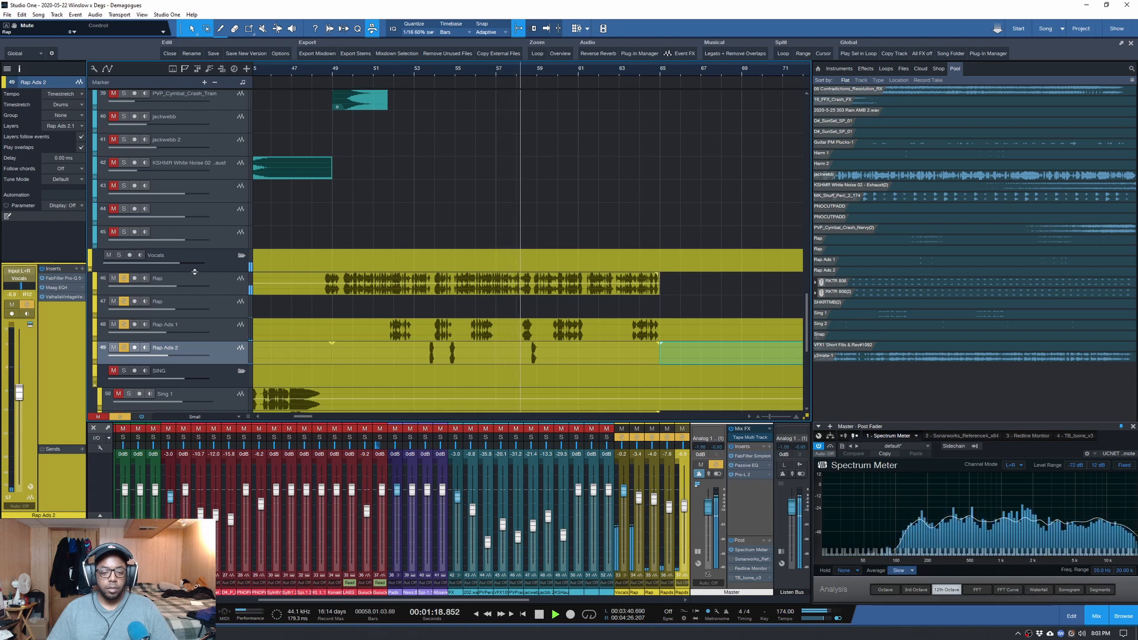
key(space)
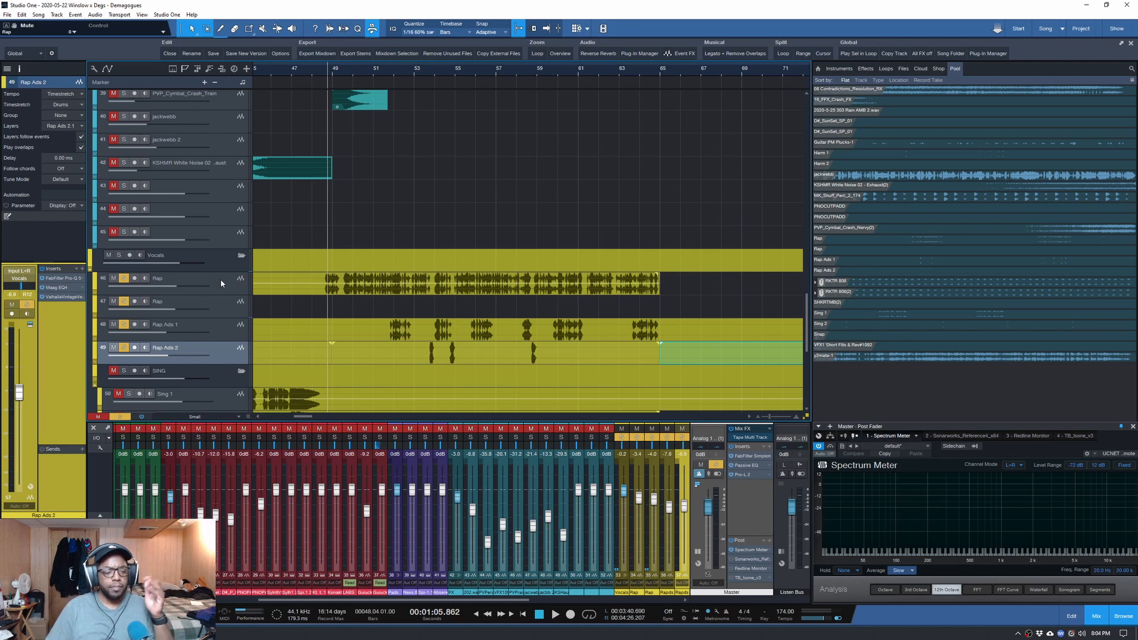
- Examine the channel inserts of Rap Ads 1, Rap, the Vocals folder and Rap Ads 2
click(226, 328)
click(220, 278)
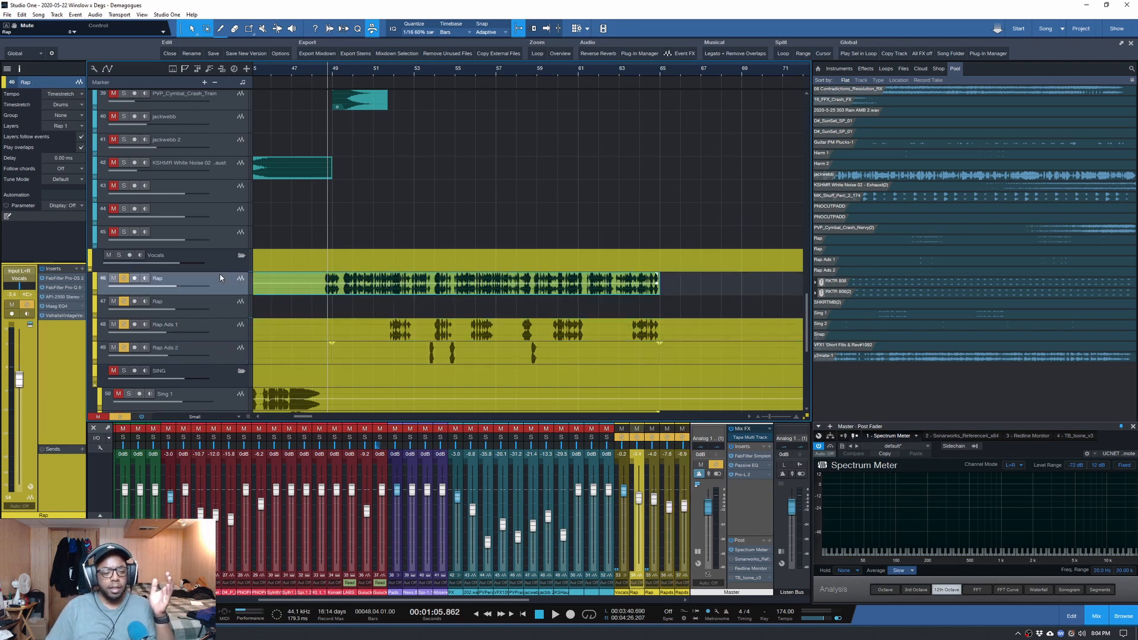
click(211, 264)
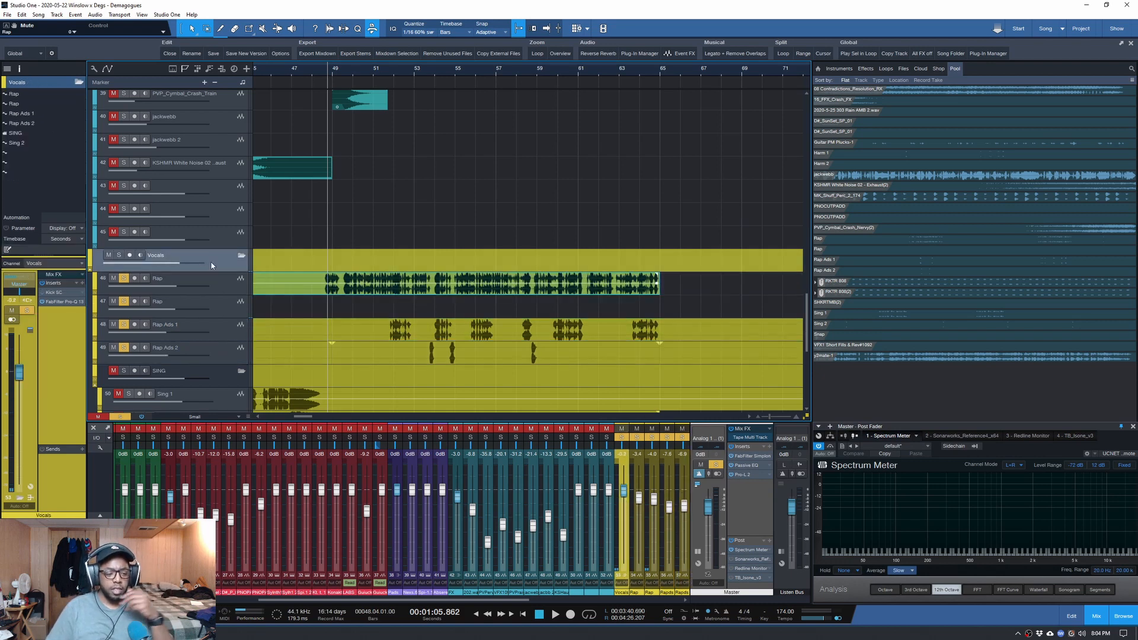
click(223, 349)
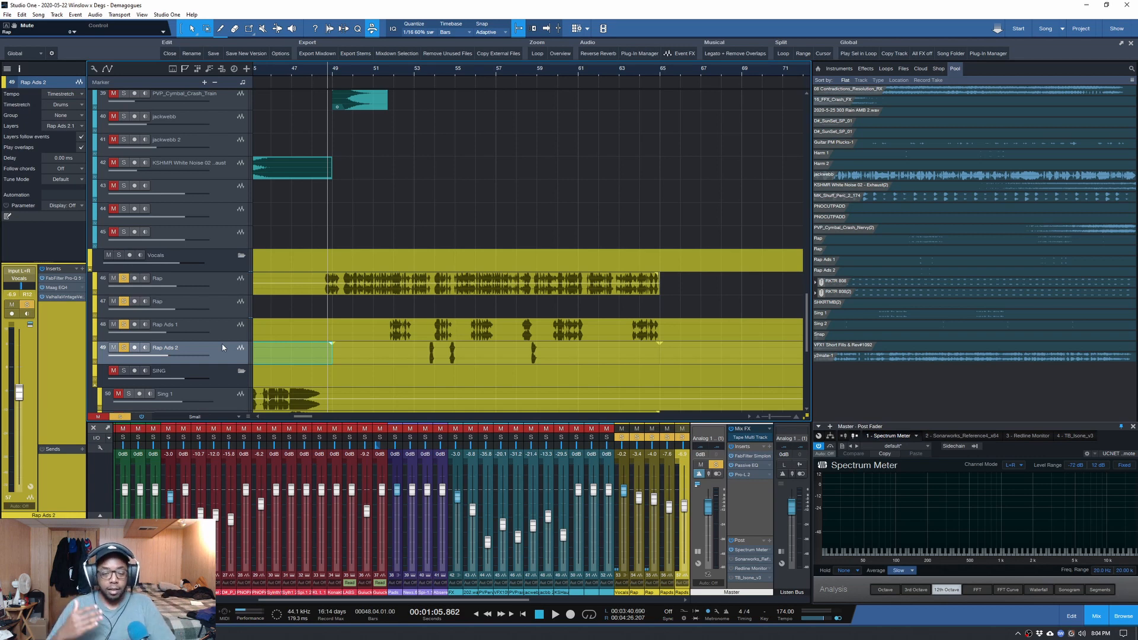
- Solo the SING folder exclusively, clearing the solos on the rap tracks
scroll(225, 347, down, 3)
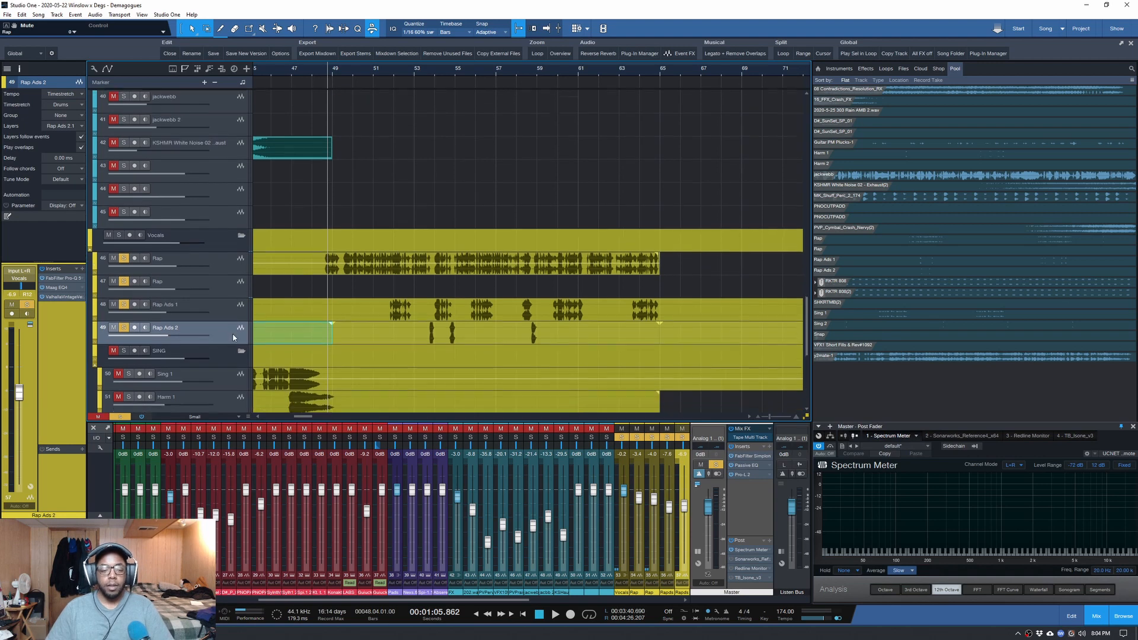
key(z)
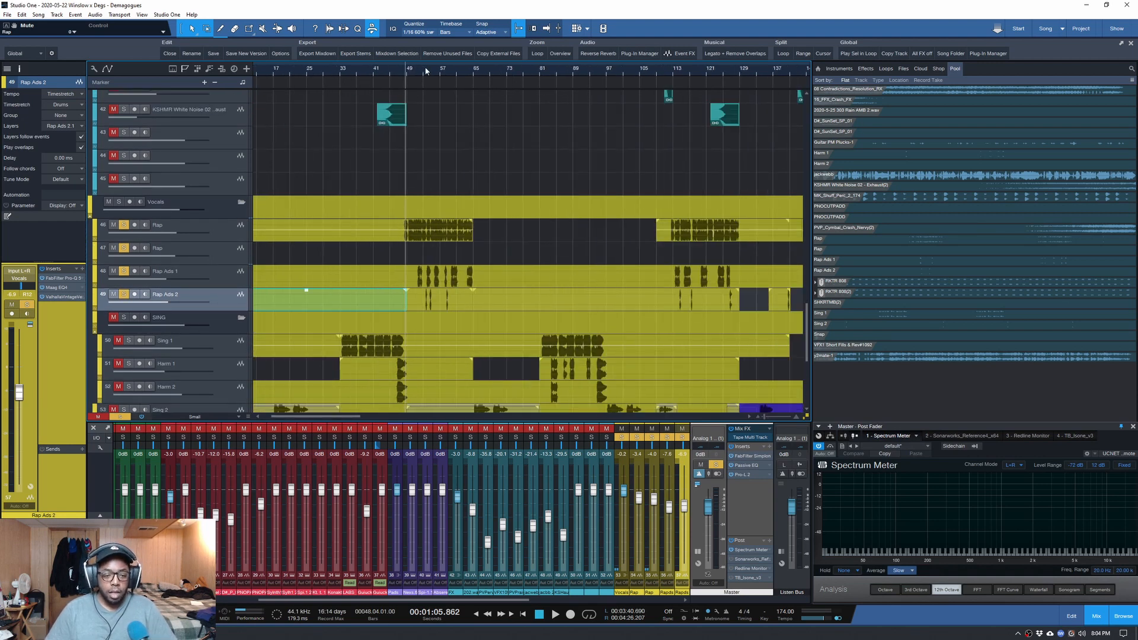
scroll(338, 70, up, 2)
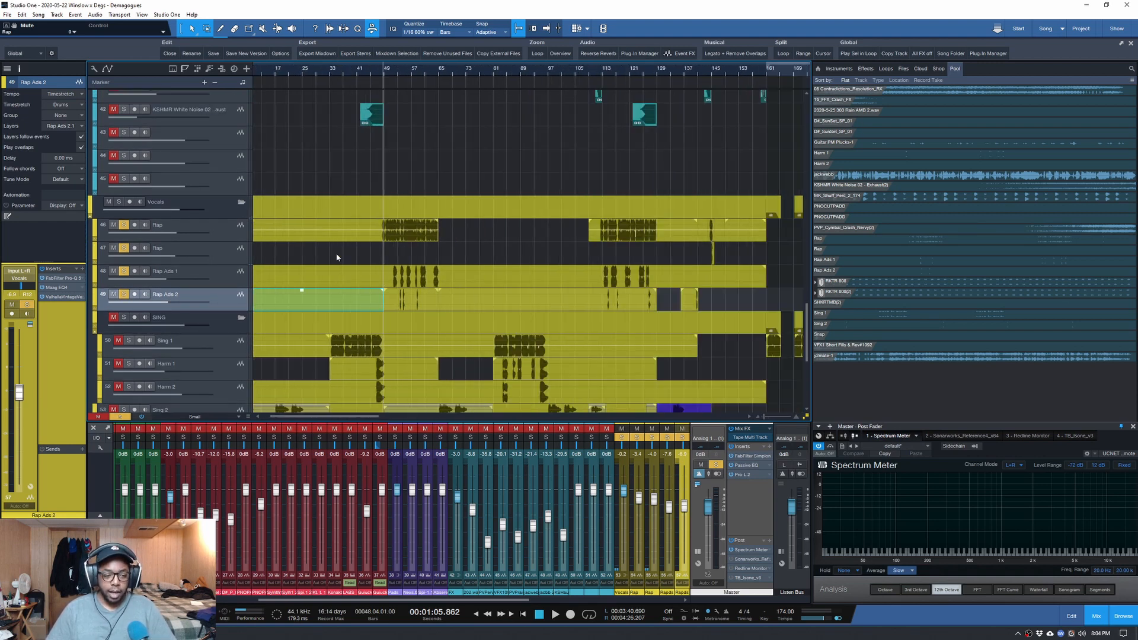
scroll(336, 257, down, 5)
scroll(307, 265, up, 2)
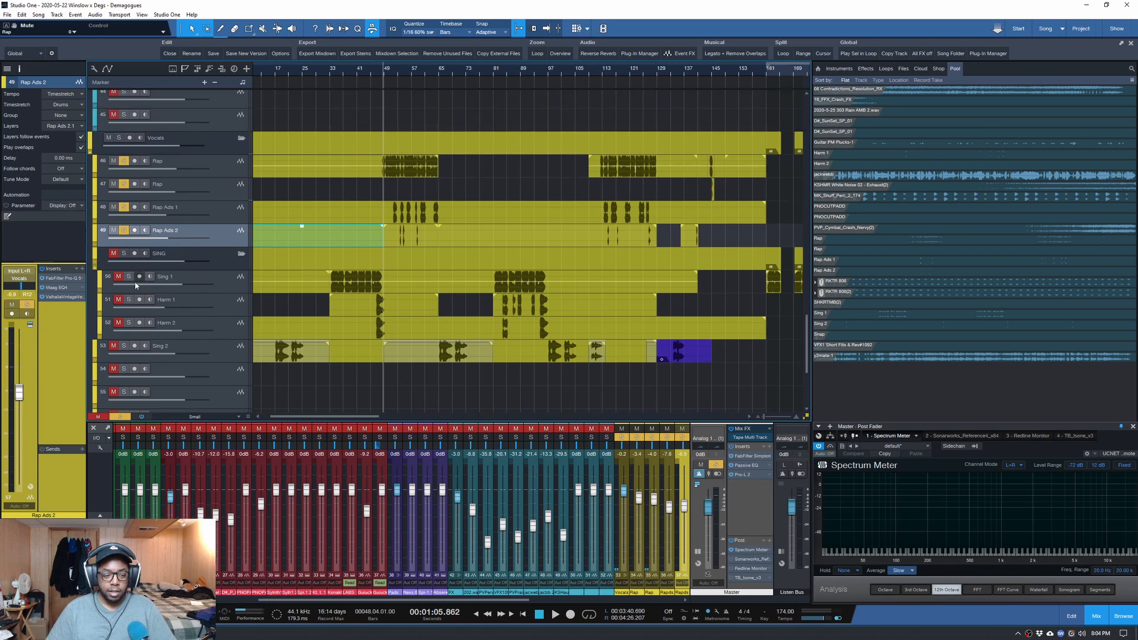
click(123, 253)
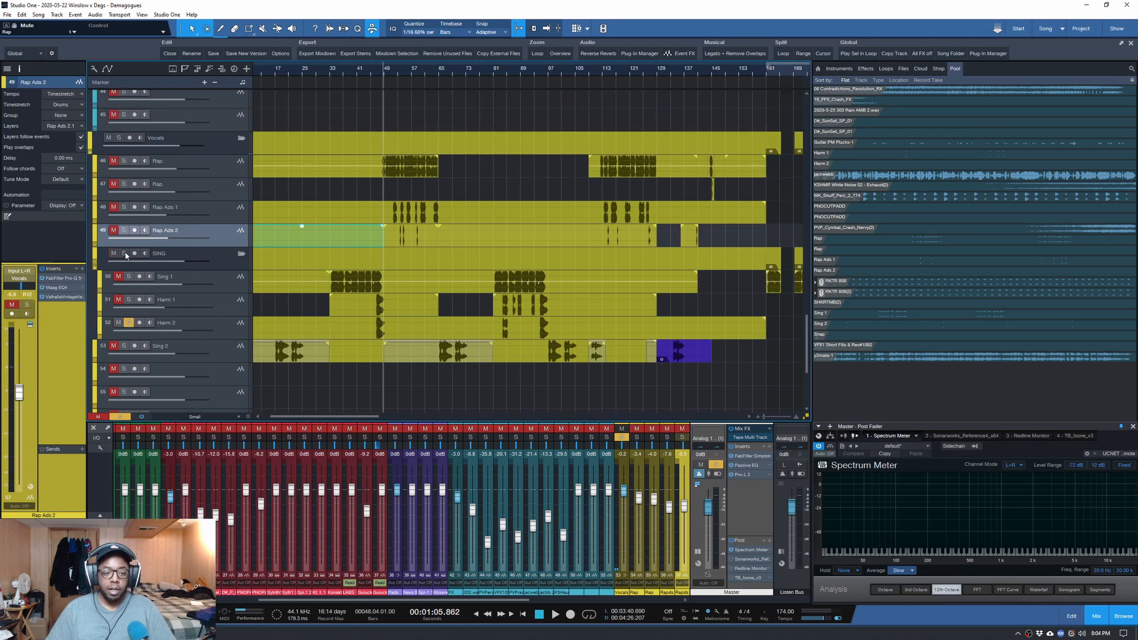
- Play the soloed singing section from bar 33, selecting the Sing 1 track during playback to view its inserts
click(332, 72)
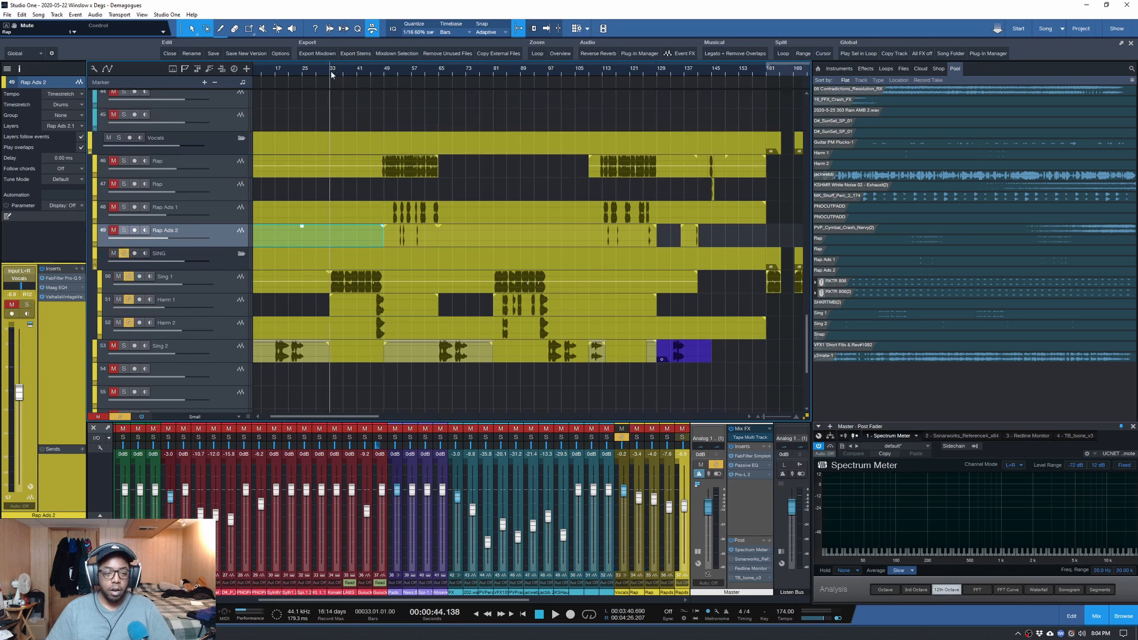
key(e)
key(e)
key(e)
key(space)
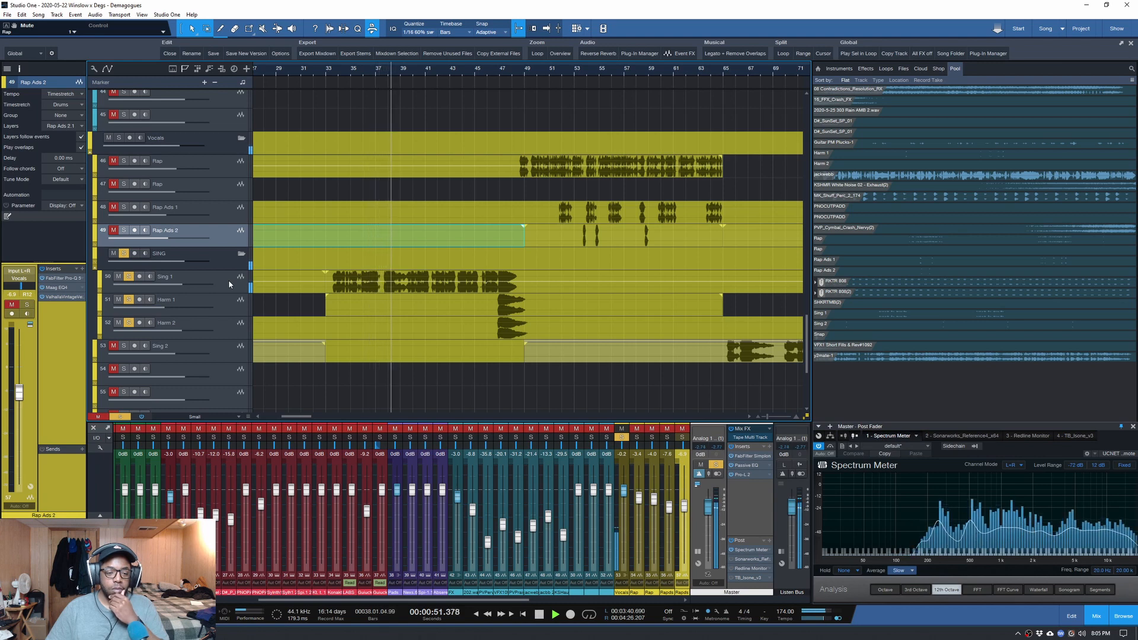
click(229, 280)
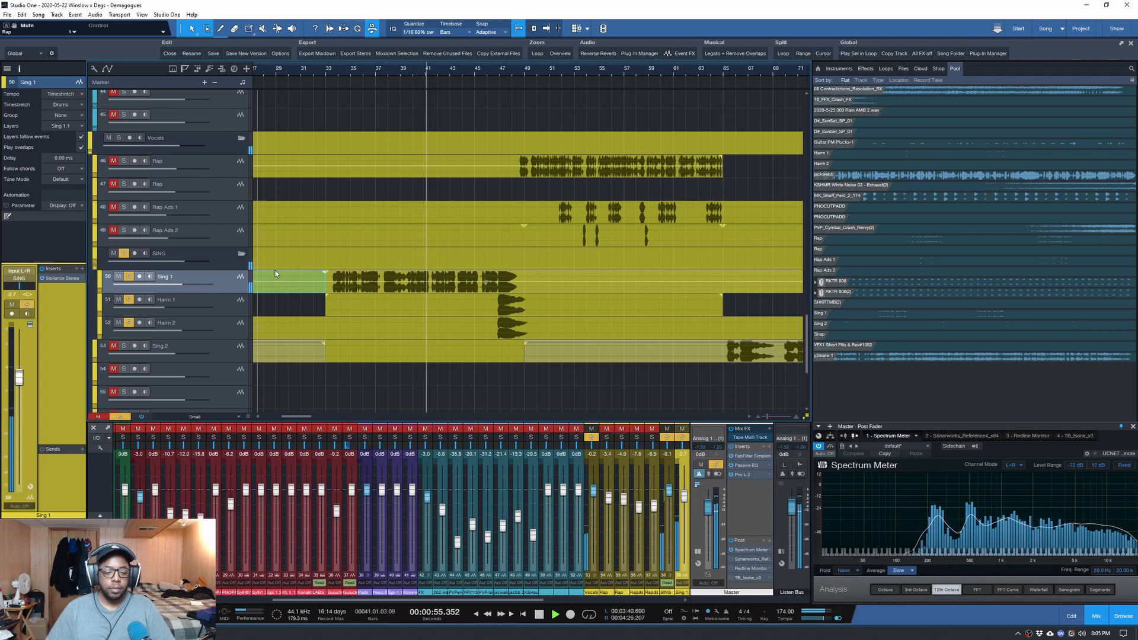
key(space)
key(w)
key(w)
key(e)
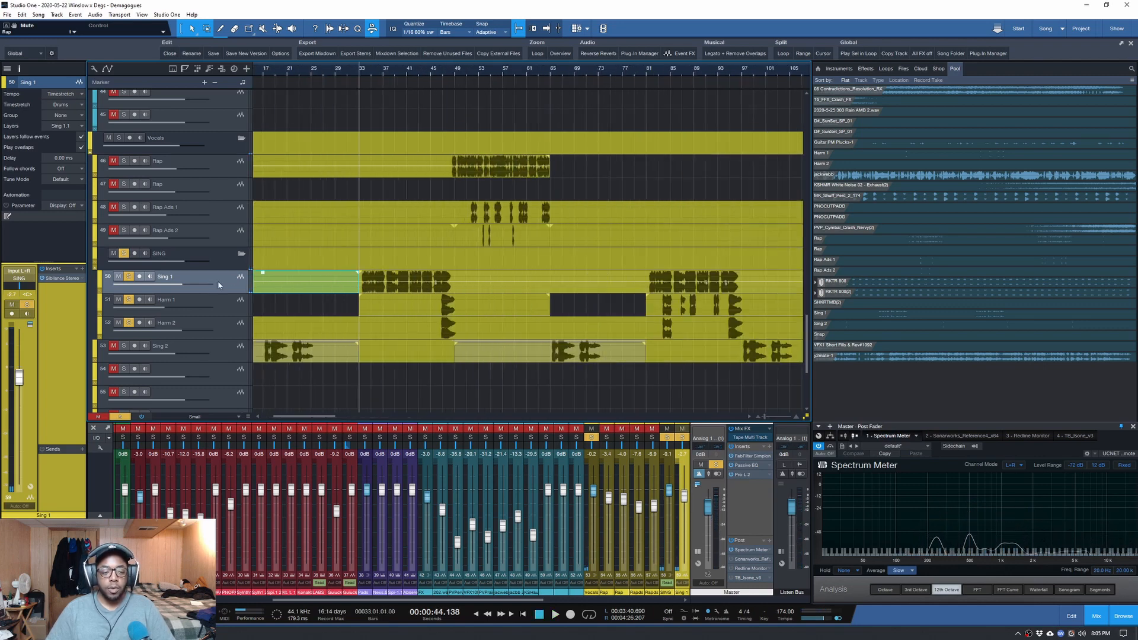
- Compare the individual channel inserts of the Harm 2, Harm 1 and Sing 1 tracks
click(225, 325)
click(227, 306)
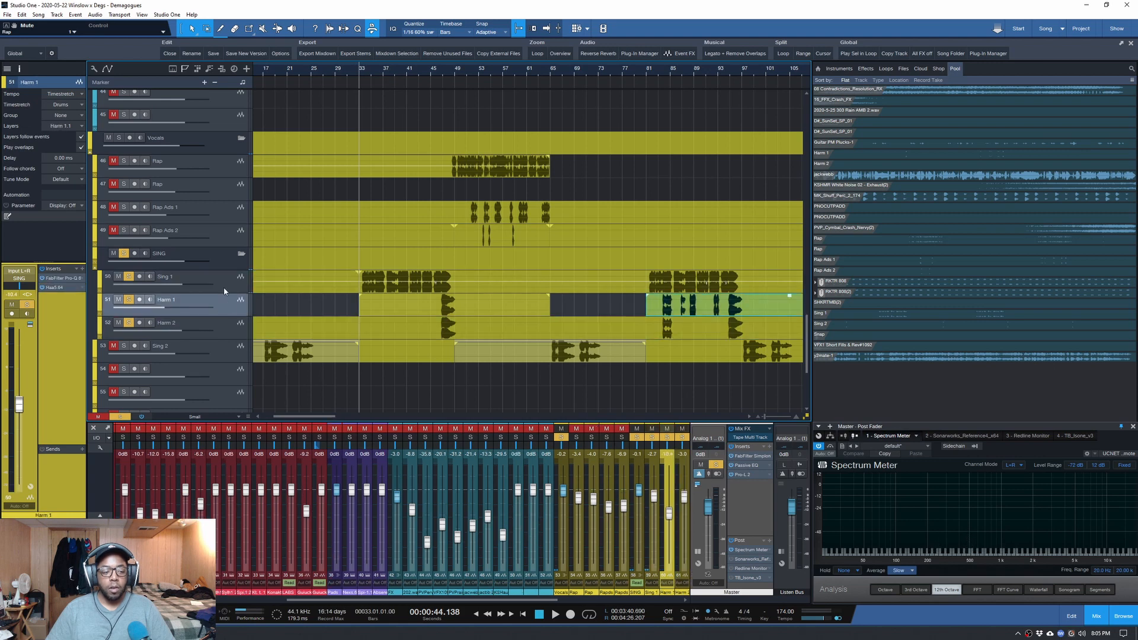
click(227, 278)
- Examine the SING folder's FabFilter Pro-DS, API-2500, CamelCrusher, FabFilter Pro-Q 3 and Maag EQ4 inserts
click(226, 258)
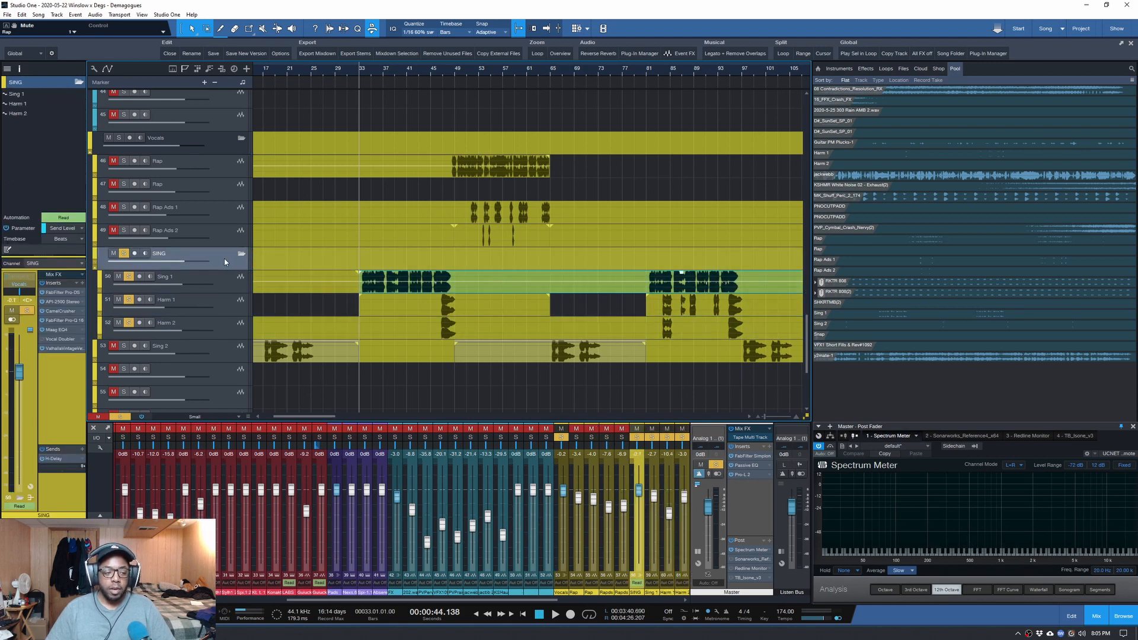
click(64, 292)
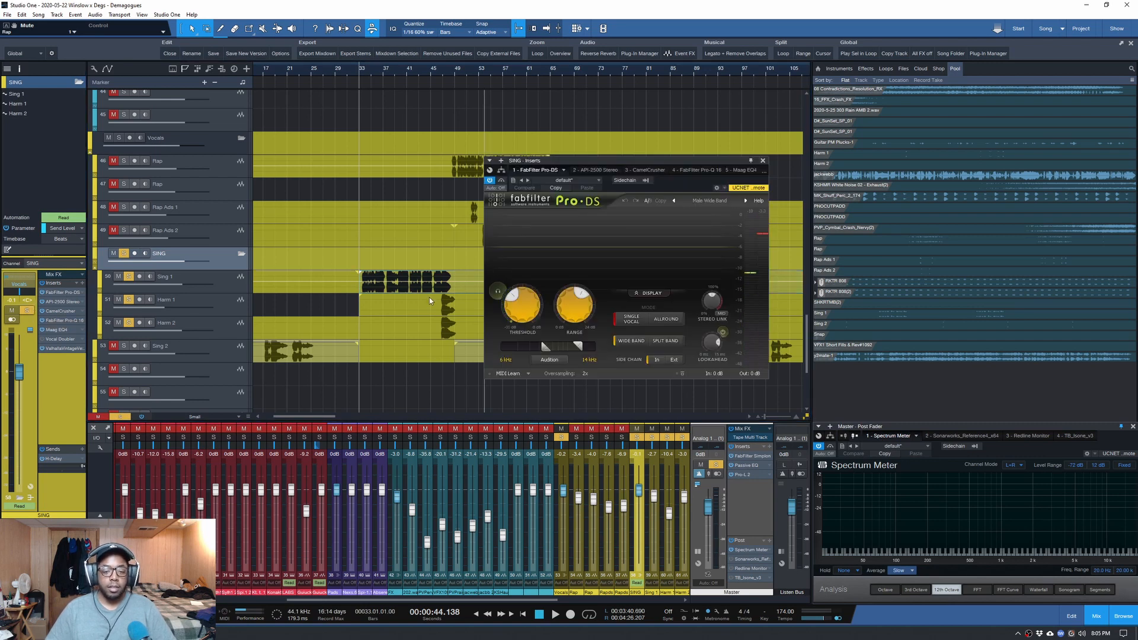
click(59, 302)
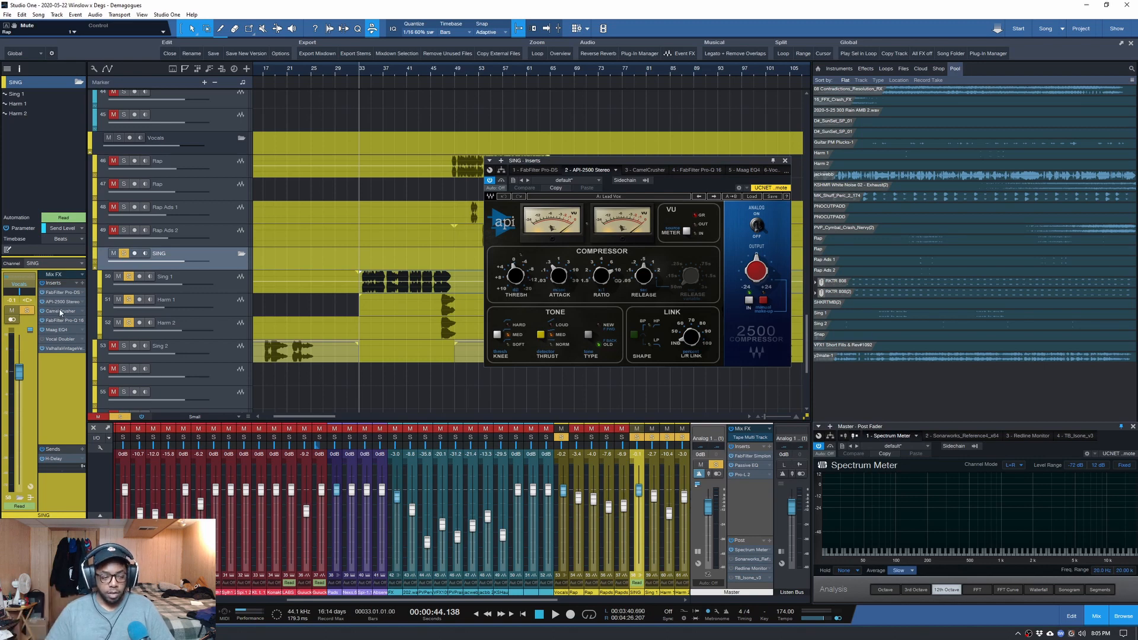
click(56, 312)
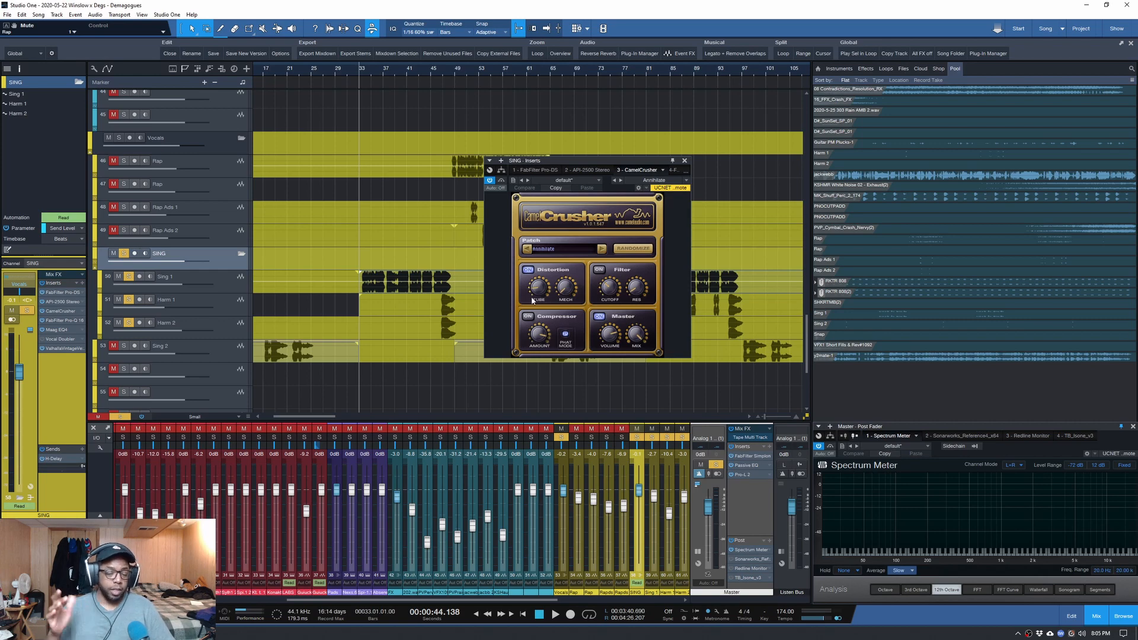
click(64, 320)
mouse_move(715, 287)
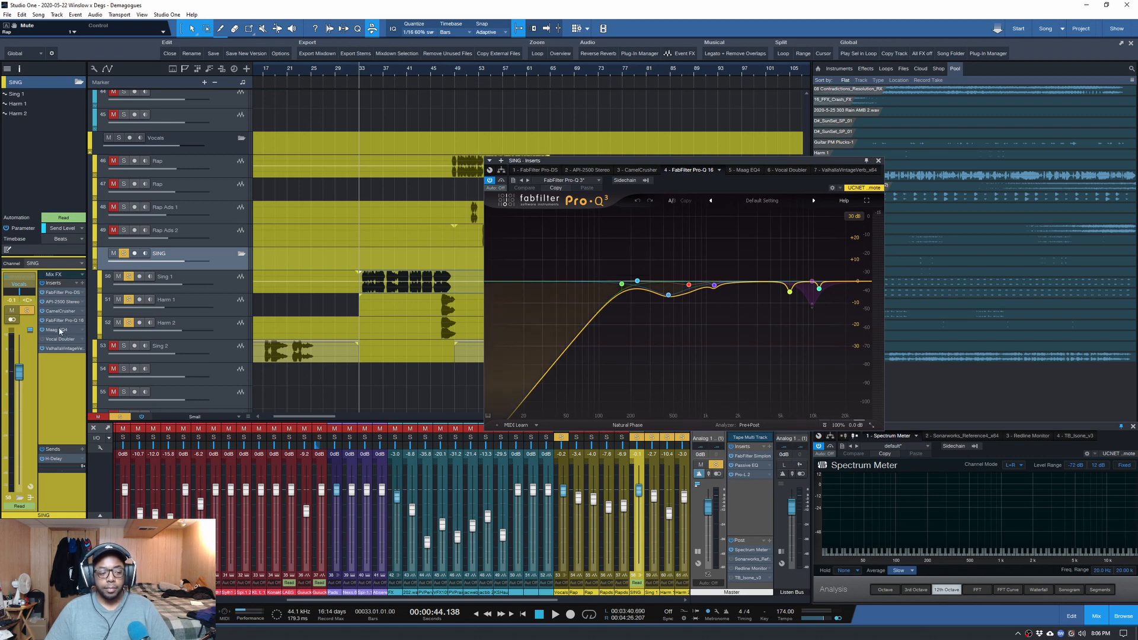
double_click(60, 330)
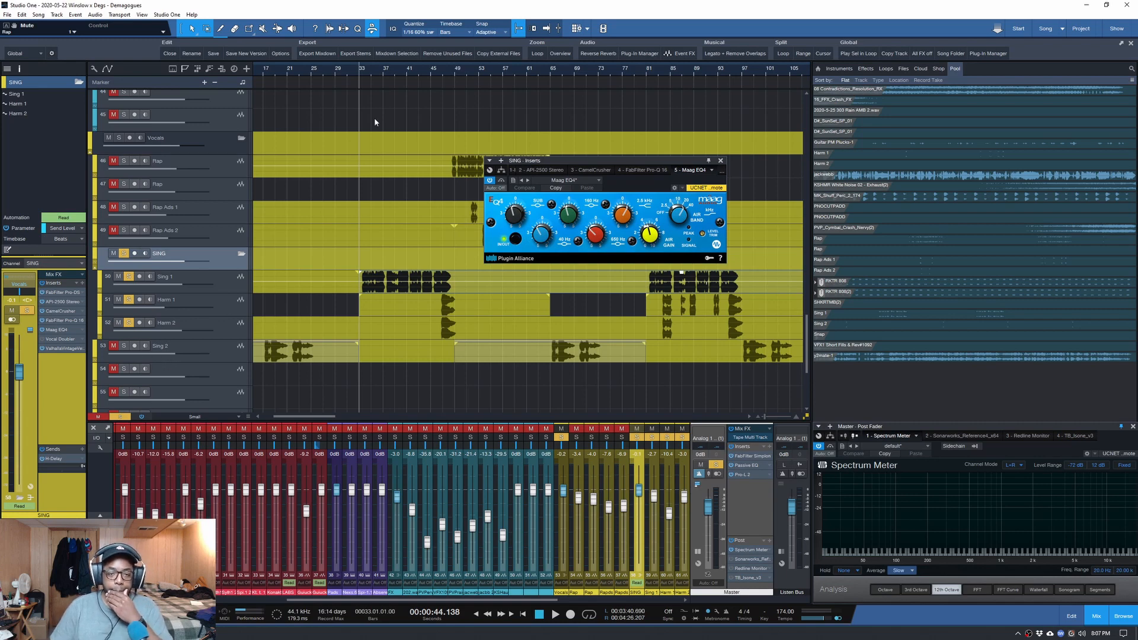
- Bring up the Sibilance insert on the Sing 1 track for a brief look and close it
mouse_move(372, 77)
mouse_down()
mouse_move(379, 69)
mouse_move(354, 68)
mouse_up()
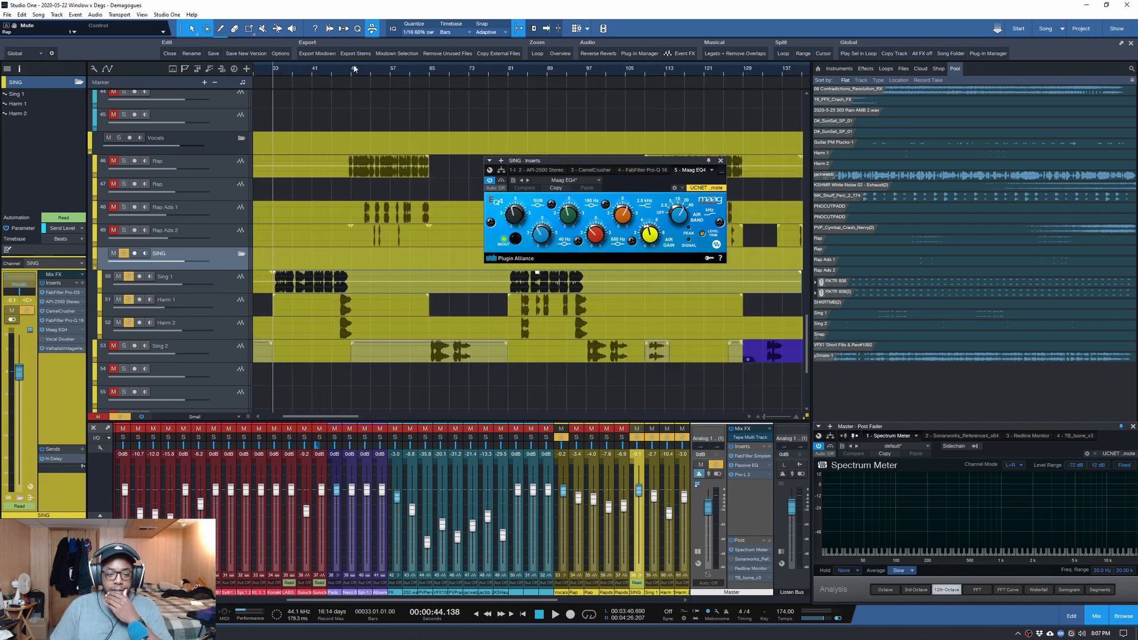
click(217, 288)
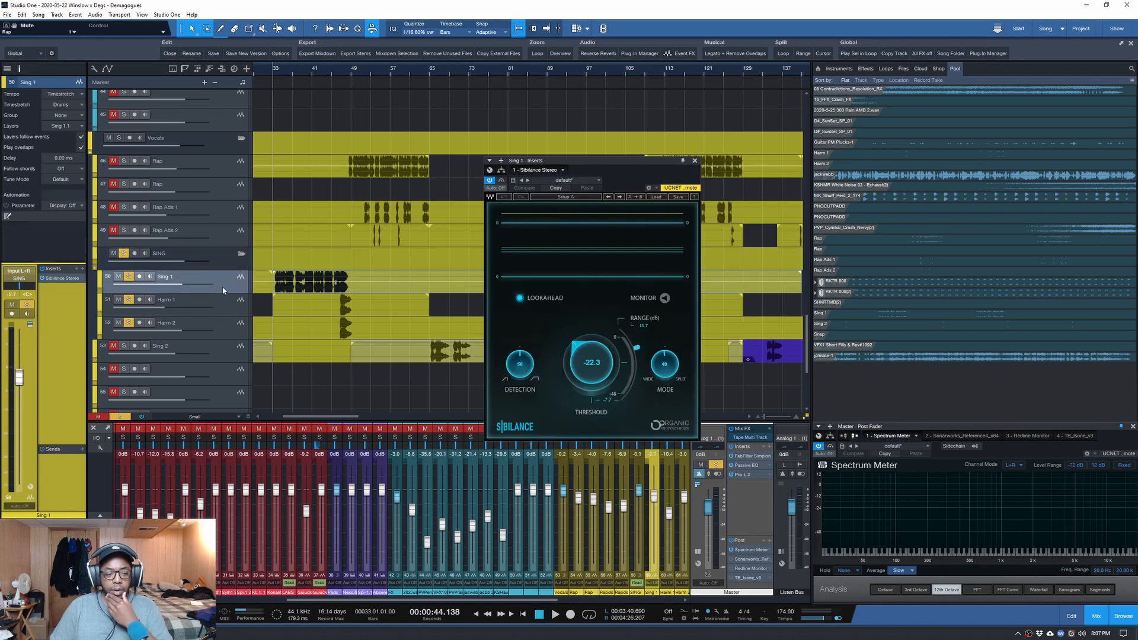
click(696, 161)
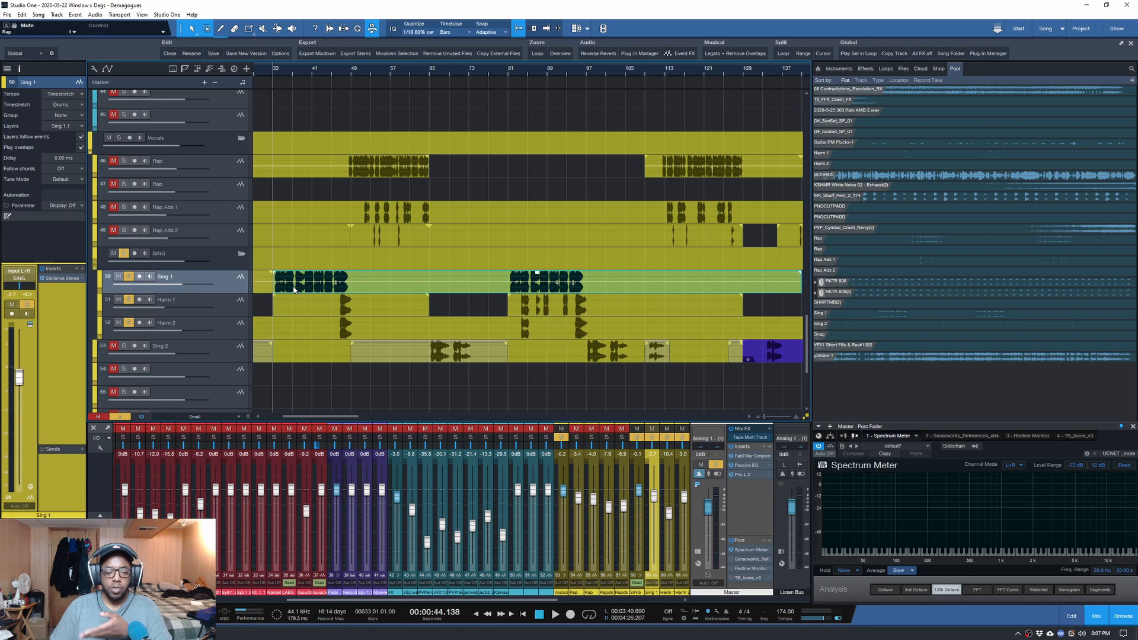
- Play Harm 1 in solo from bar 82 while examining its FabFilter Pro-Q 3 insert
click(236, 311)
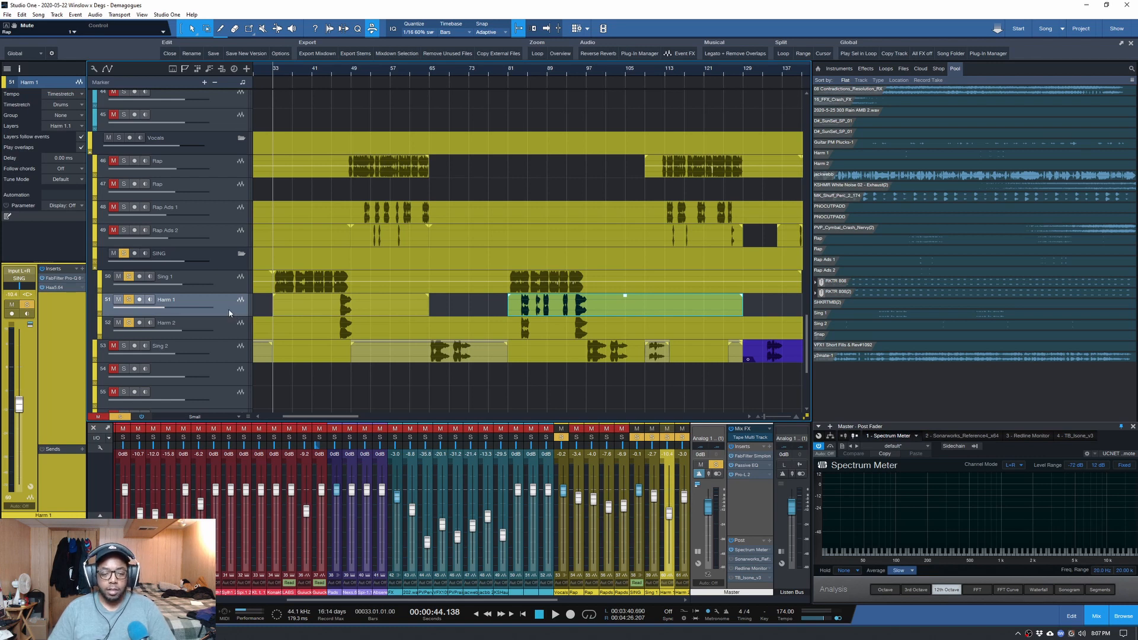
click(513, 74)
key(space)
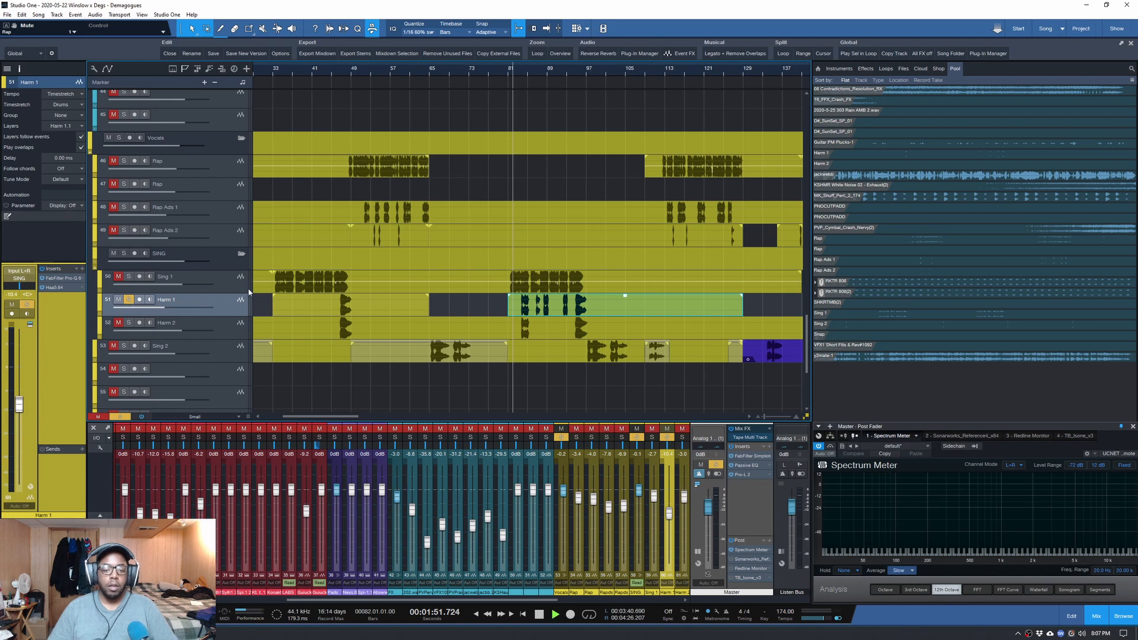
scroll(524, 76, up, 2)
scroll(525, 76, up, 1)
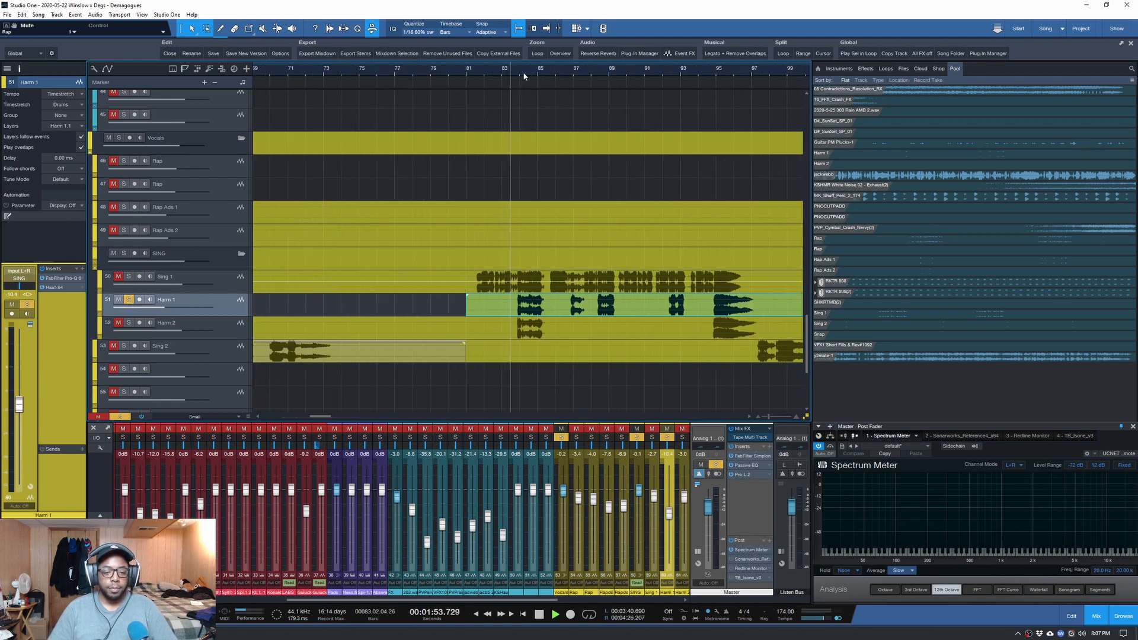
double_click(59, 278)
key(space)
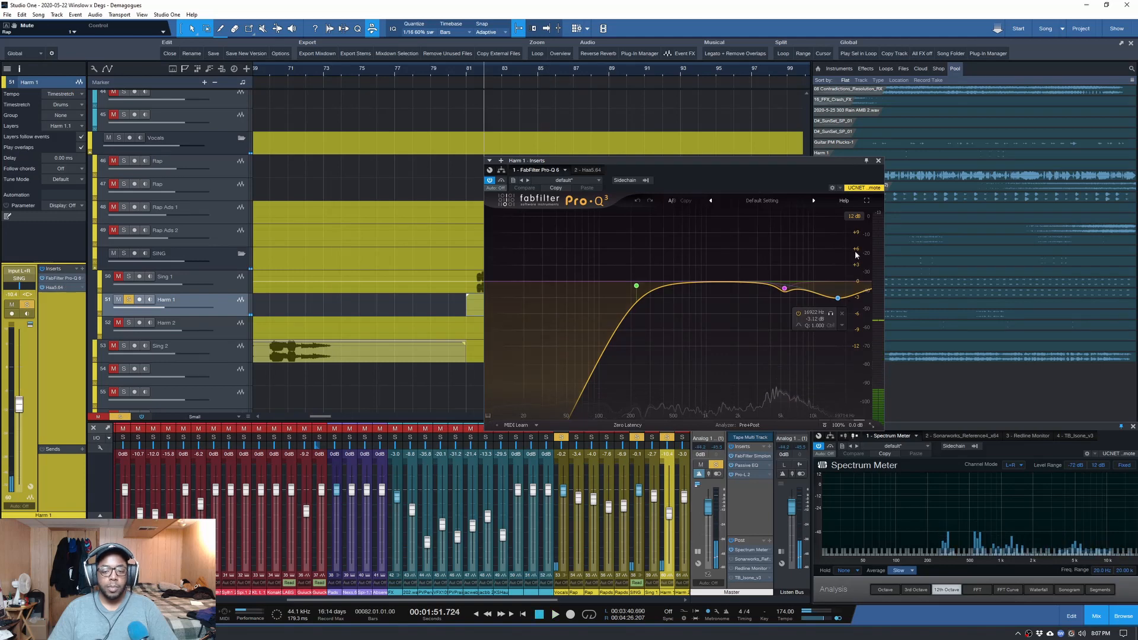
click(878, 160)
scroll(456, 83, down, 2)
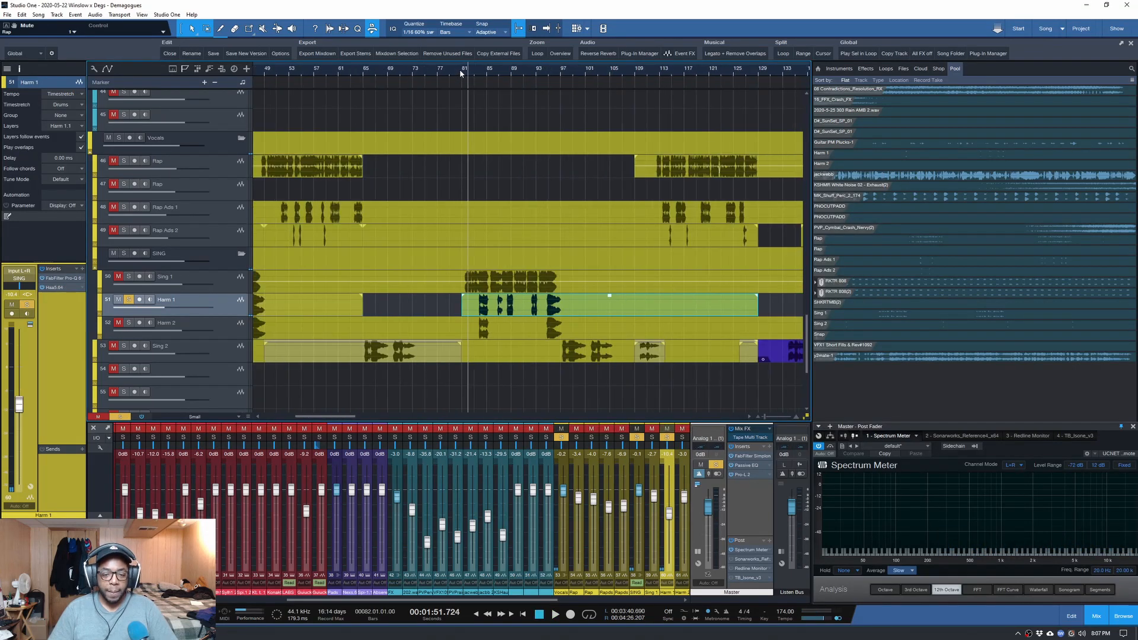
- Solo only Harm 2 and listen to it from bar 82, keeping its channel inserts in view
click(129, 322)
click(233, 328)
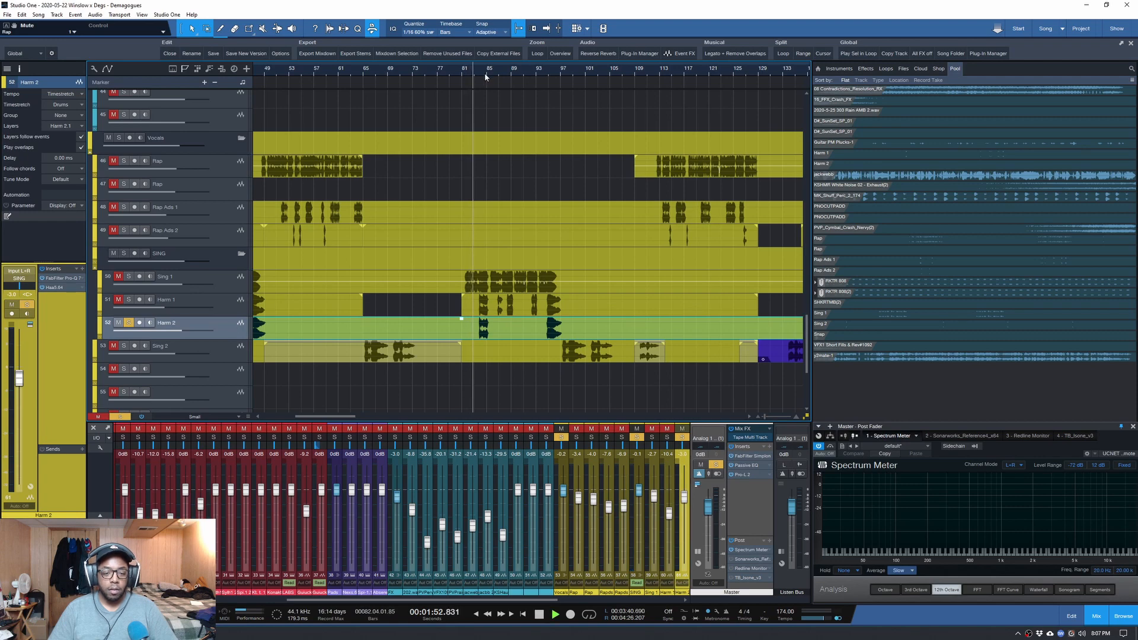
scroll(485, 72, up, 2)
scroll(485, 73, down, 3)
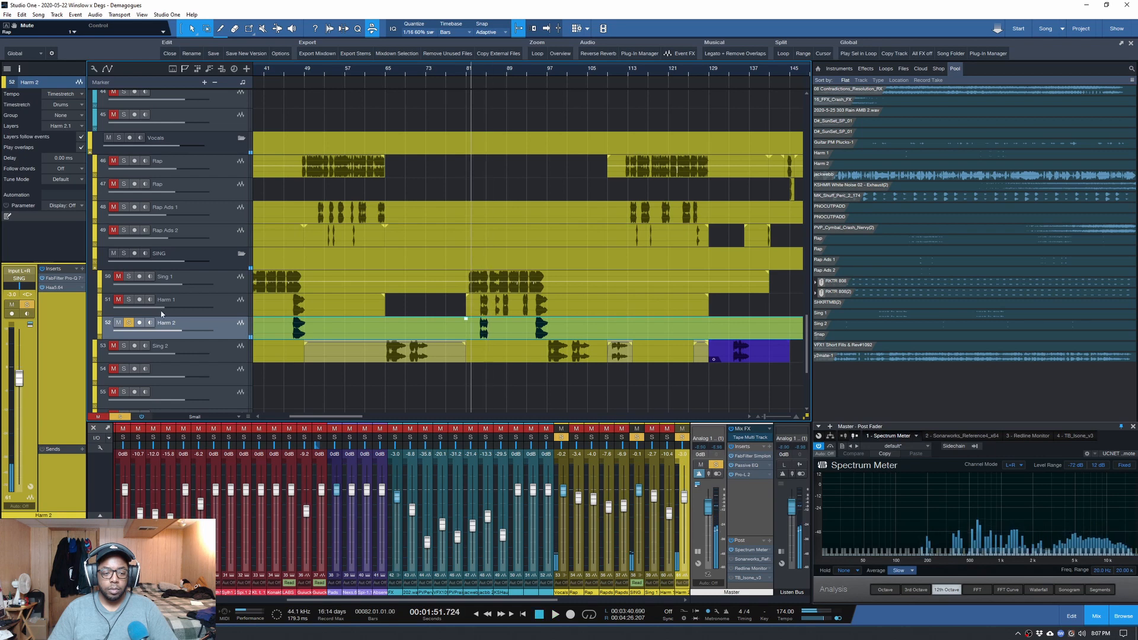
key(space)
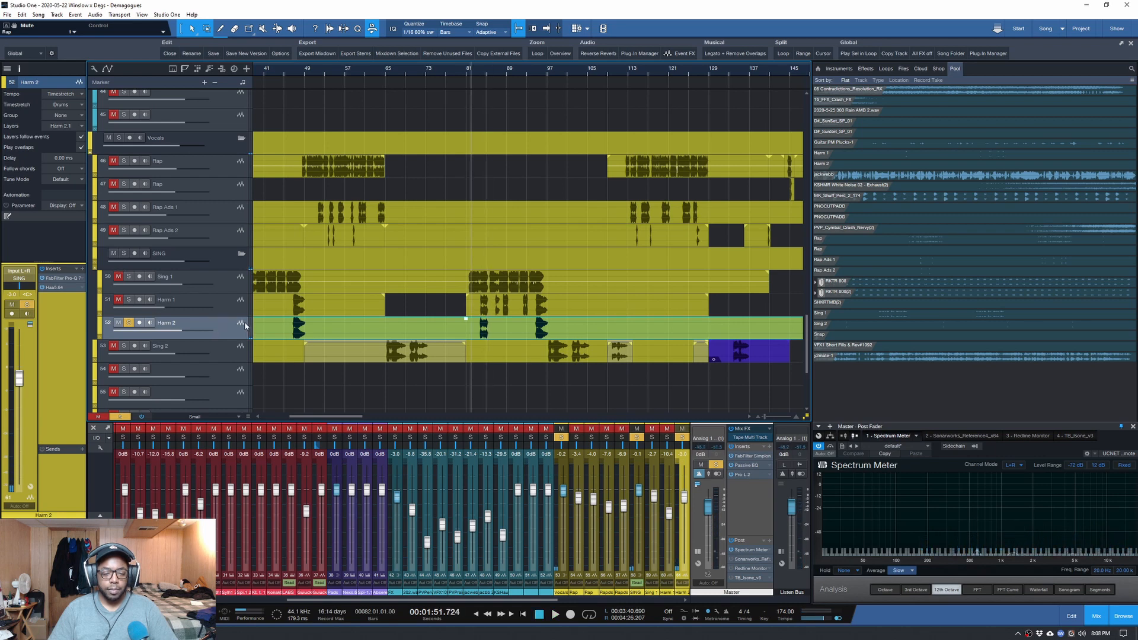
- Deselect the Harm 2 event and solo Harm 1 and Sing 1 again alongside Harm 2
right_click(502, 333)
click(534, 356)
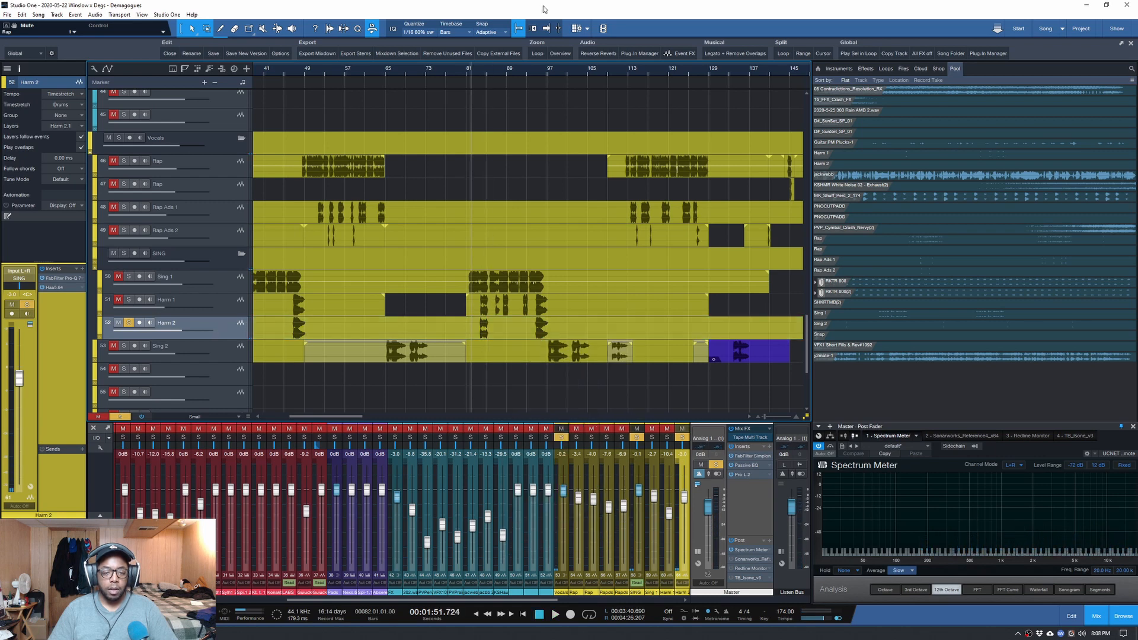
scroll(546, 68, down, 4)
scroll(312, 70, up, 4)
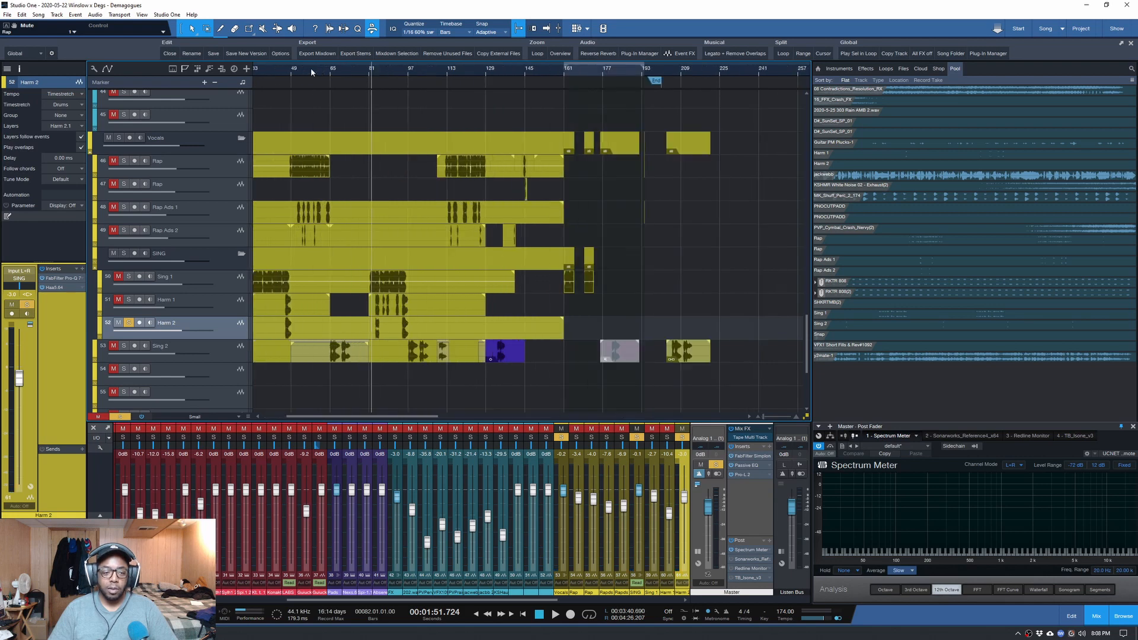
scroll(311, 70, down, 2)
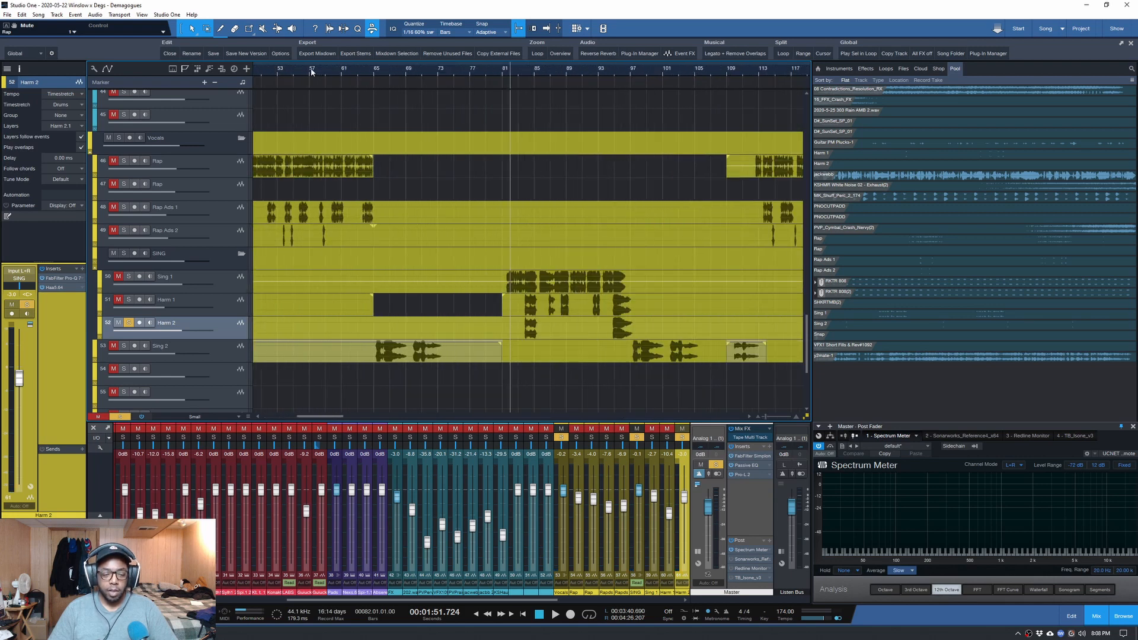
click(129, 300)
click(128, 276)
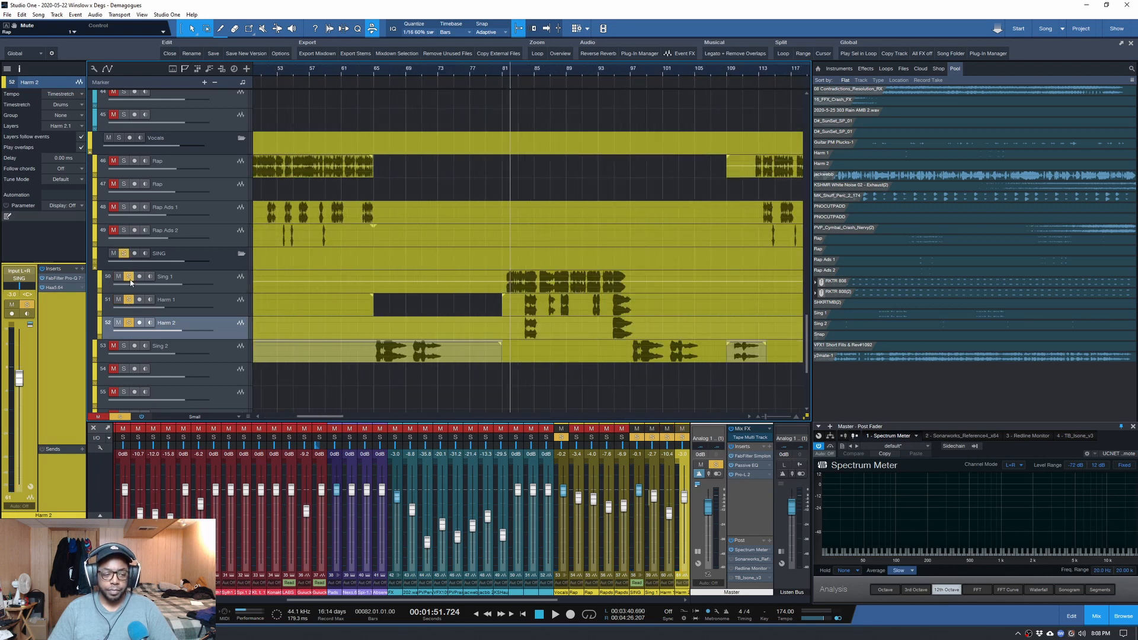
- Solo the Sing 2 track exclusively, play it from bar 65 and enlarge its track height
click(178, 350)
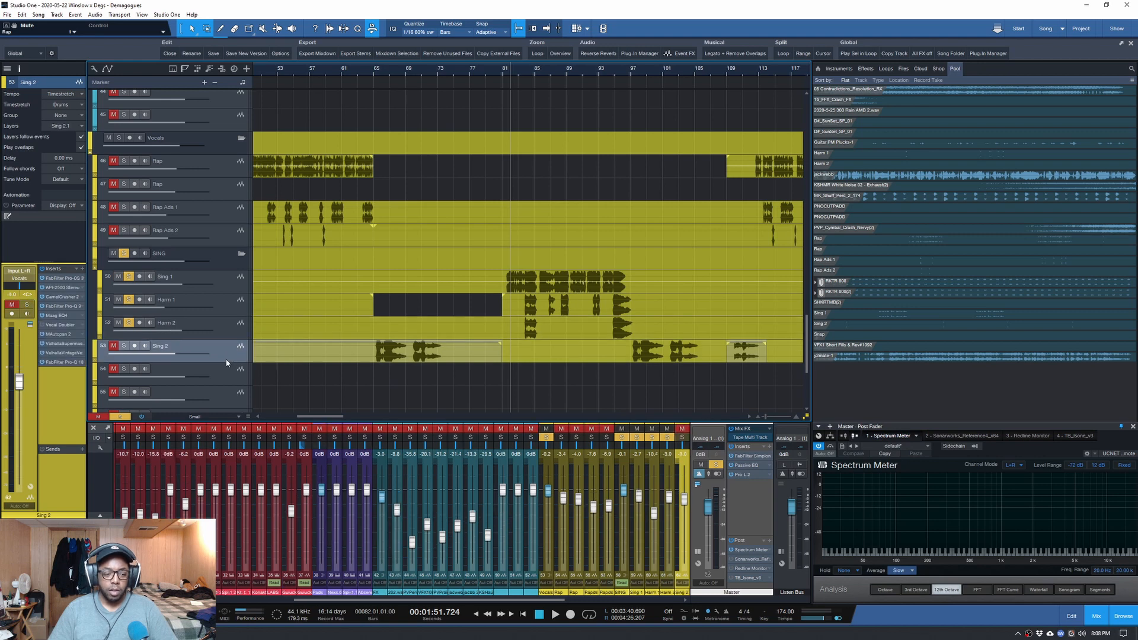
ctrl+click(123, 346)
click(374, 70)
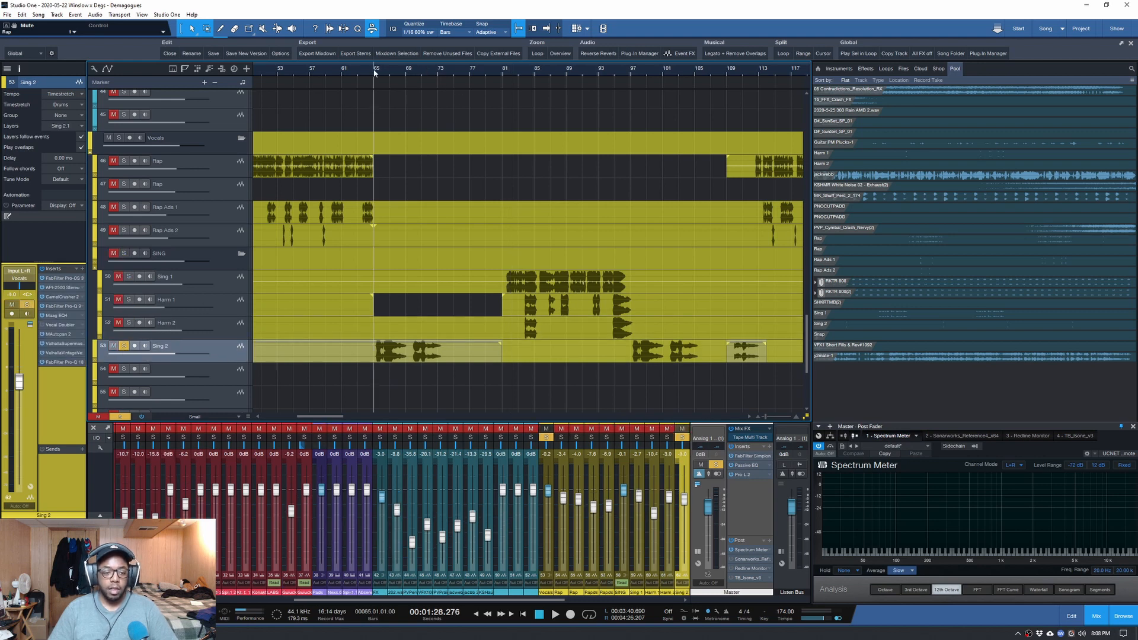
key(space)
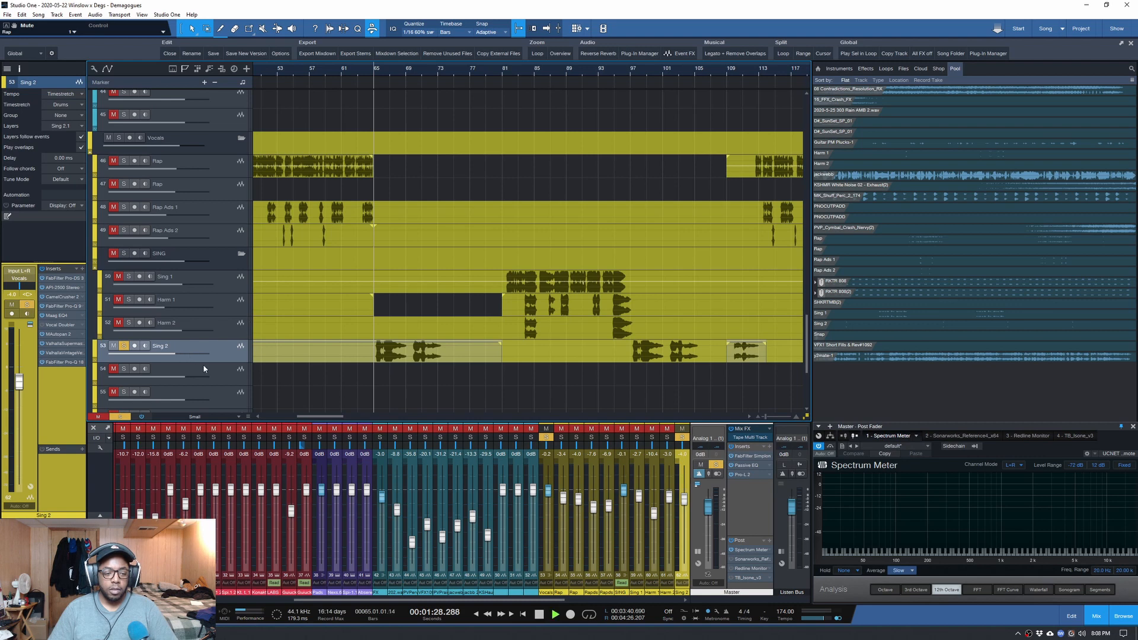
drag(210, 362, 209, 376)
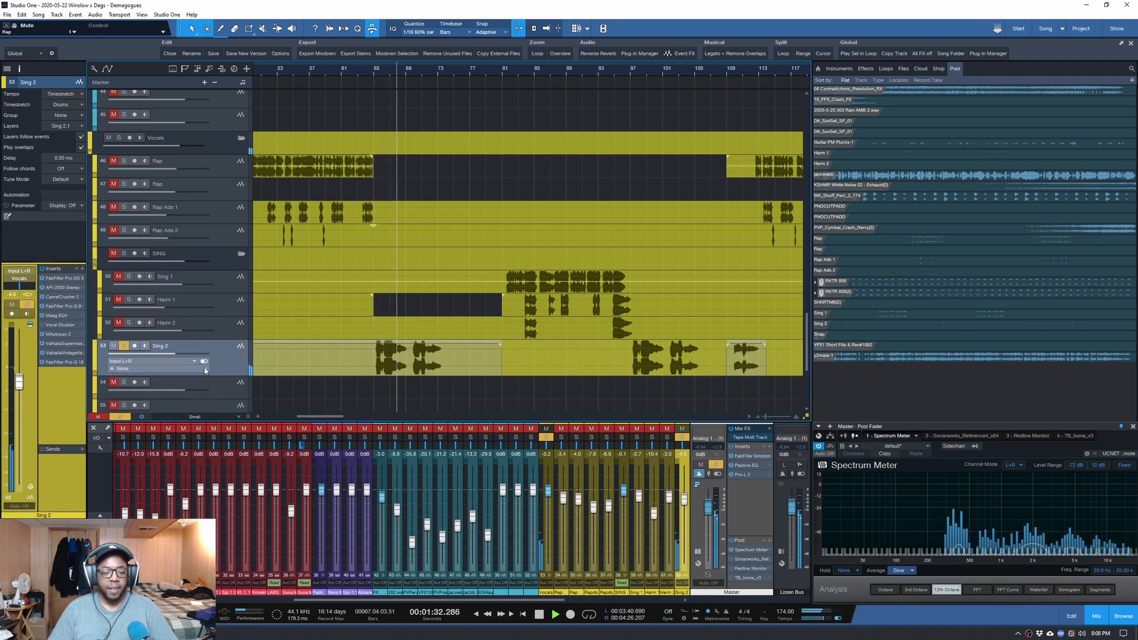
key(space)
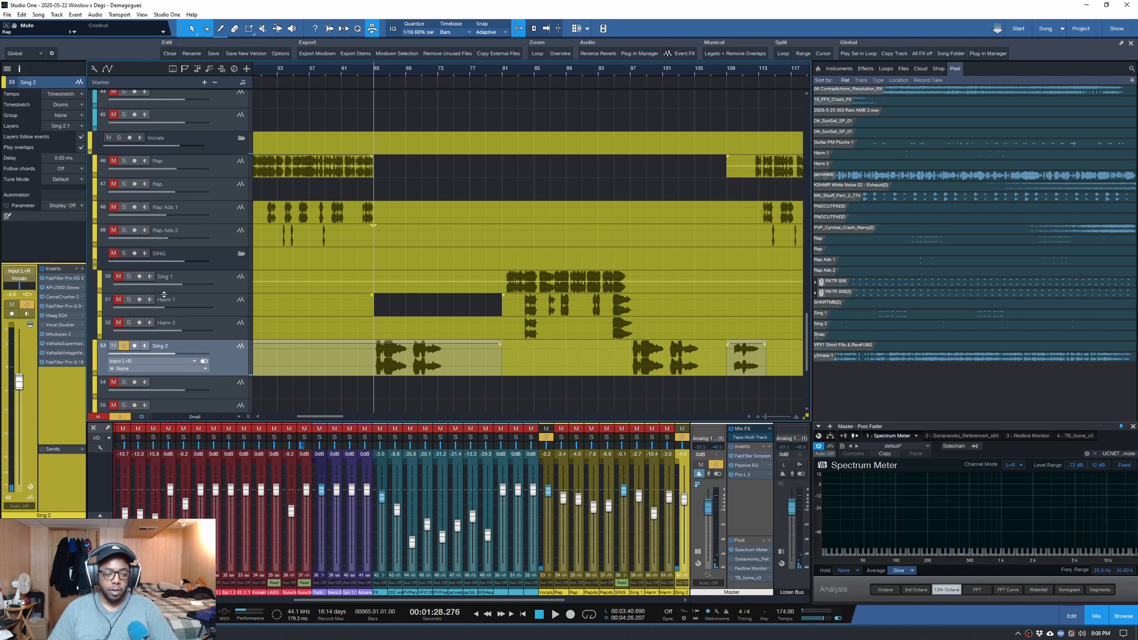
- Examine the MAutopan, ValhallaSupermassive, ValhallaVintageVerb and final FabFilter Pro-Q 3 inserts on Sing 2
click(53, 335)
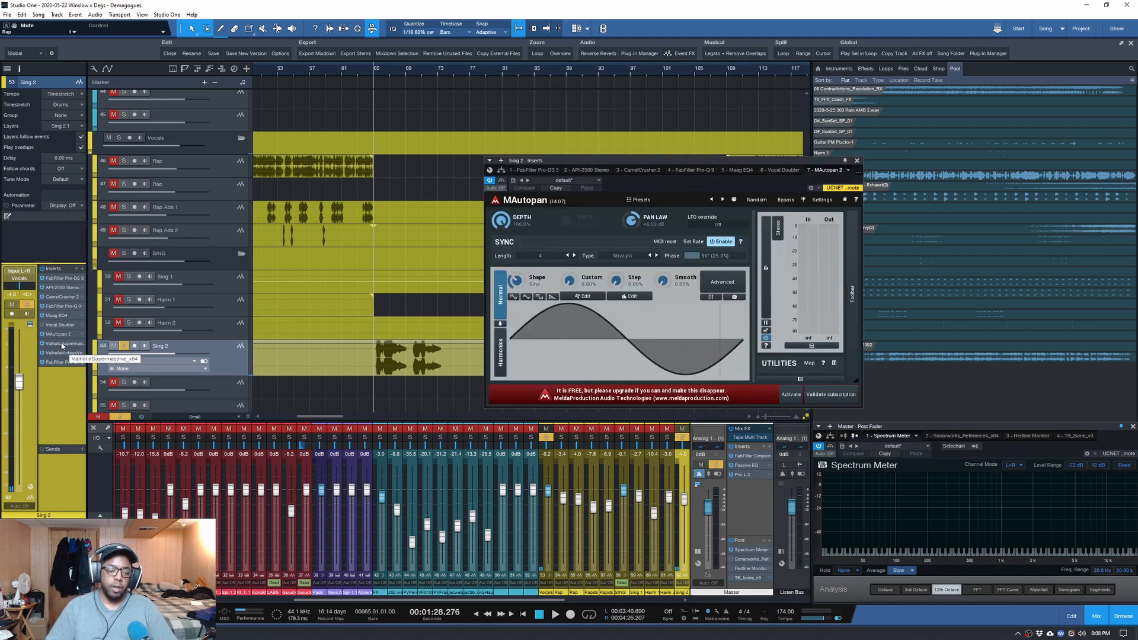
click(62, 344)
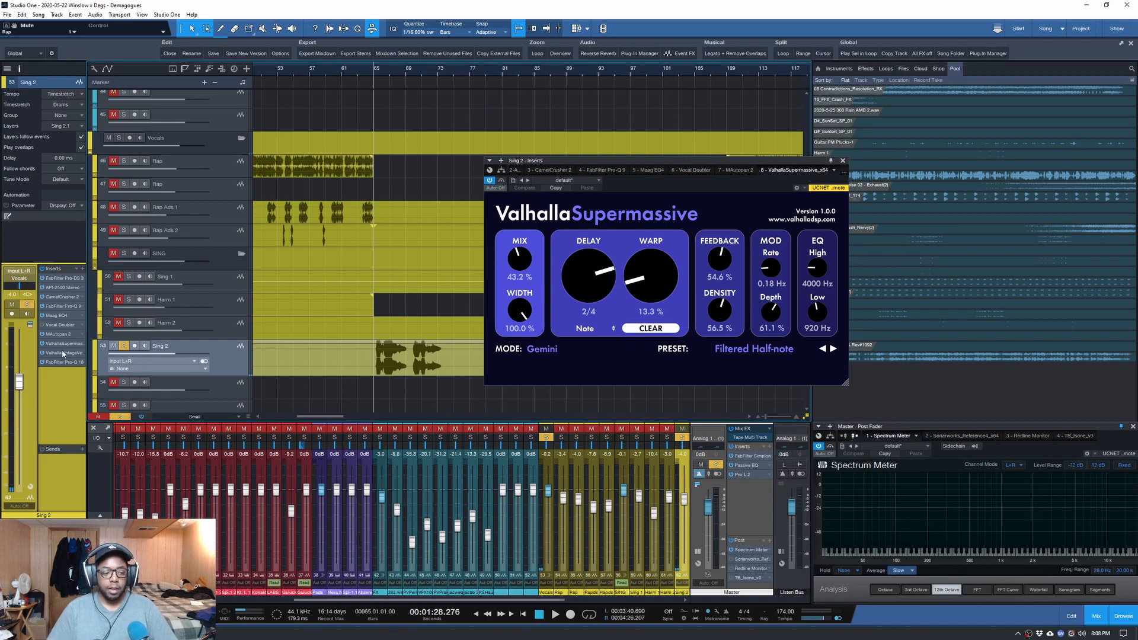
click(62, 353)
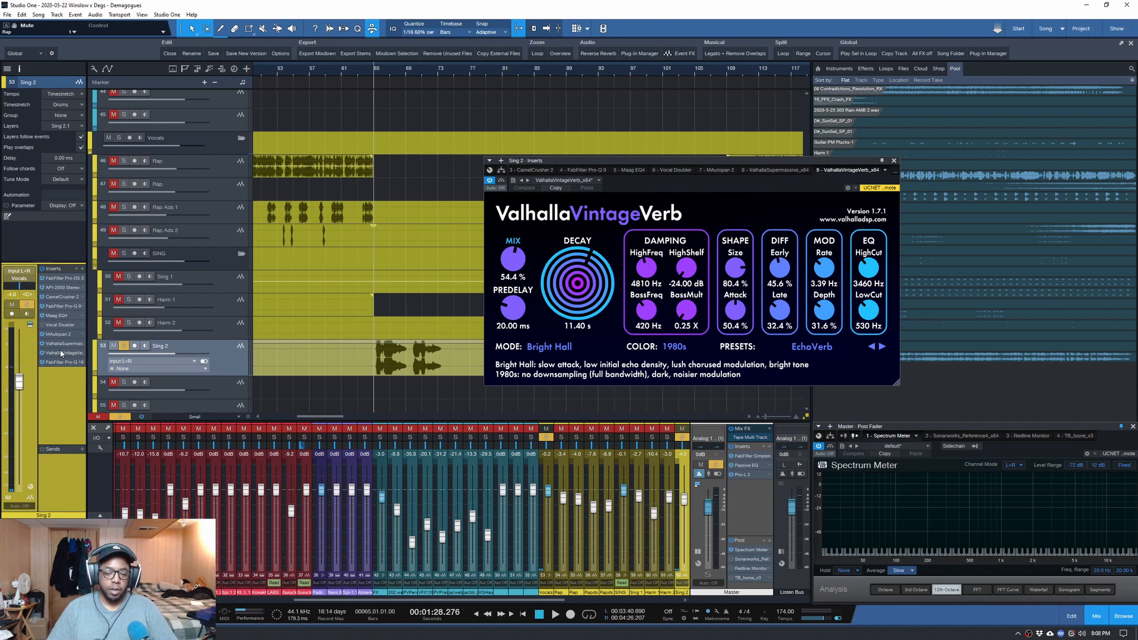
click(63, 362)
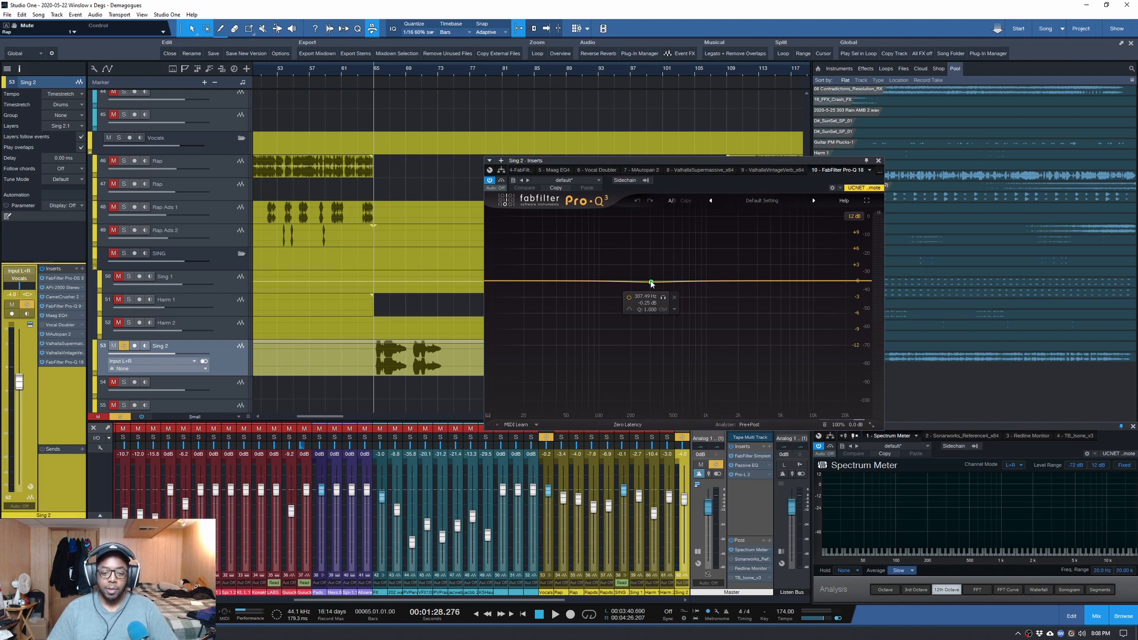
click(878, 160)
- Check the event settings of the blue clip on Sing 2, and play the track from bar 133
key(w)
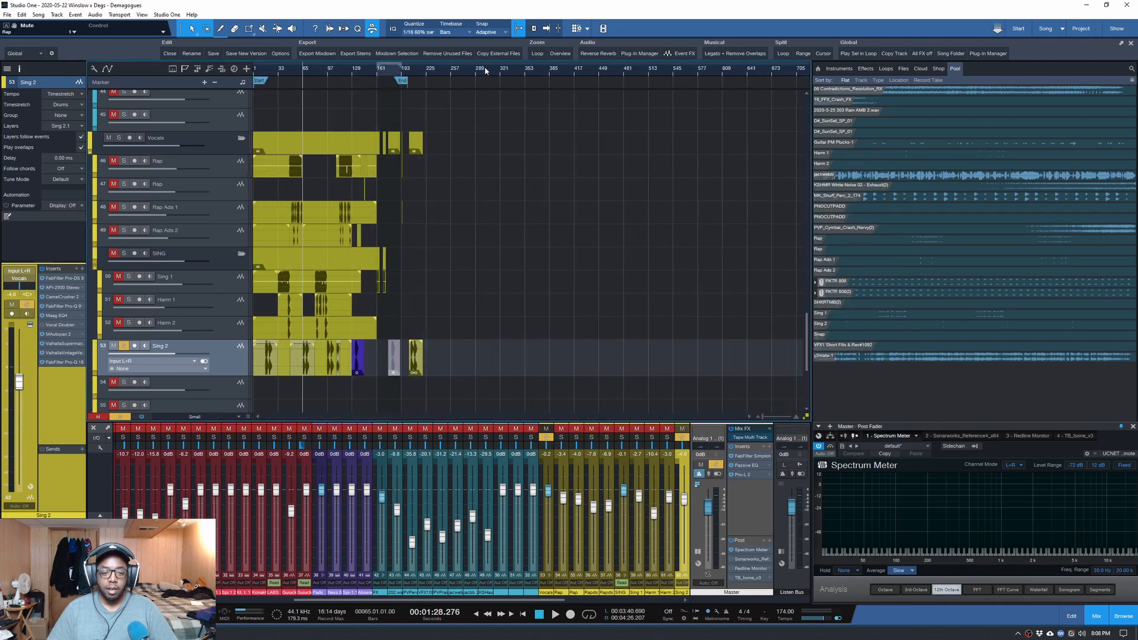
key(e)
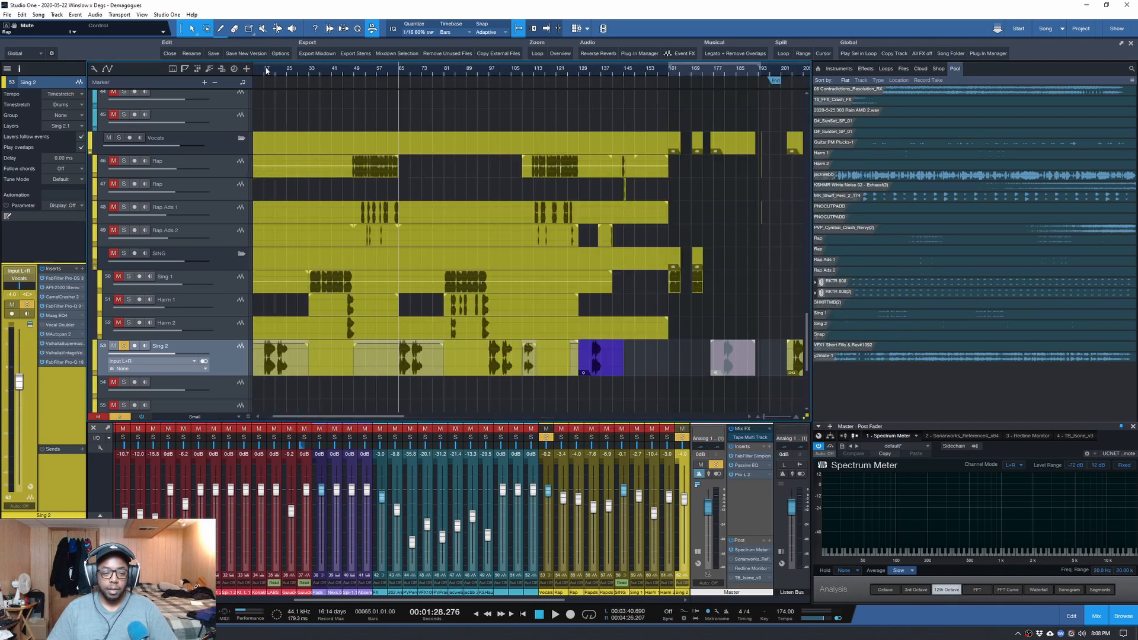
right_click(592, 362)
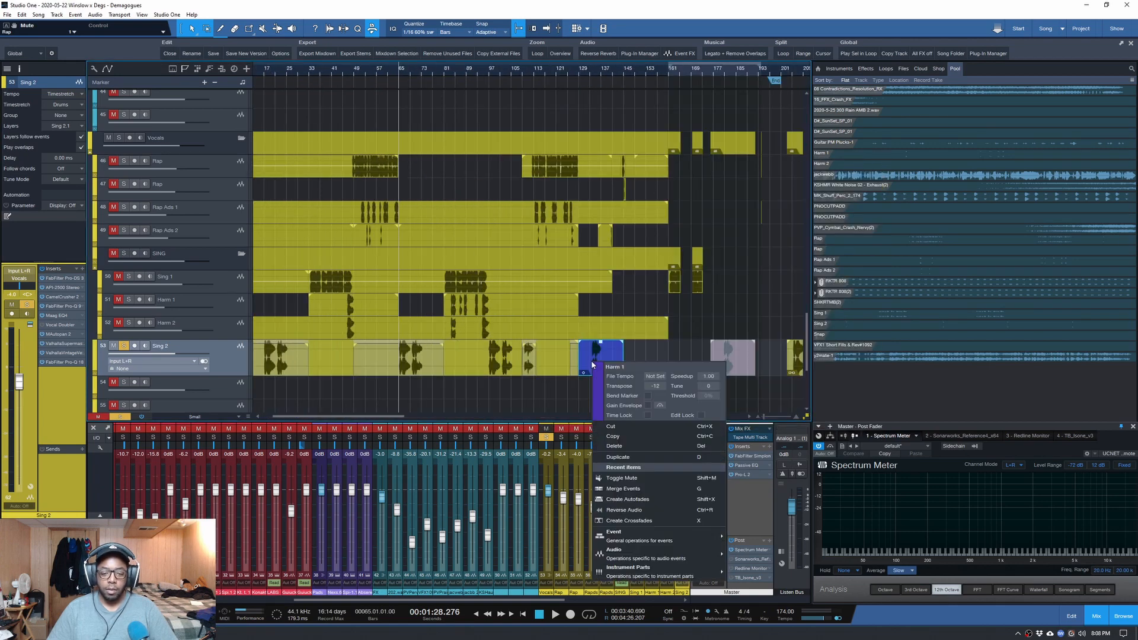
key(Escape)
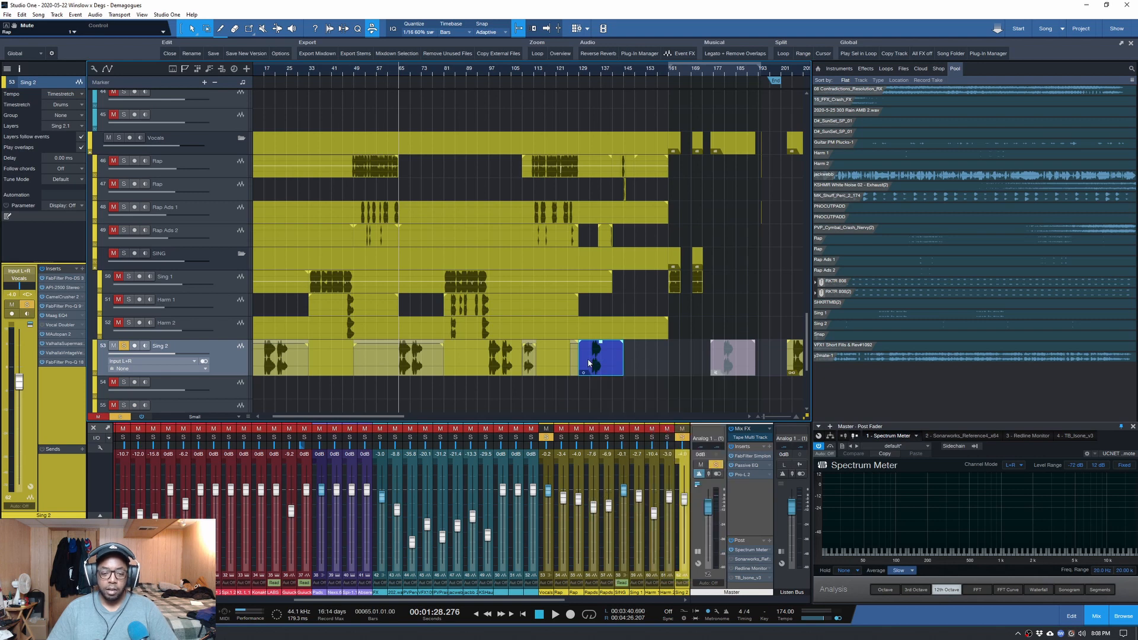
click(593, 79)
key(e)
key(space)
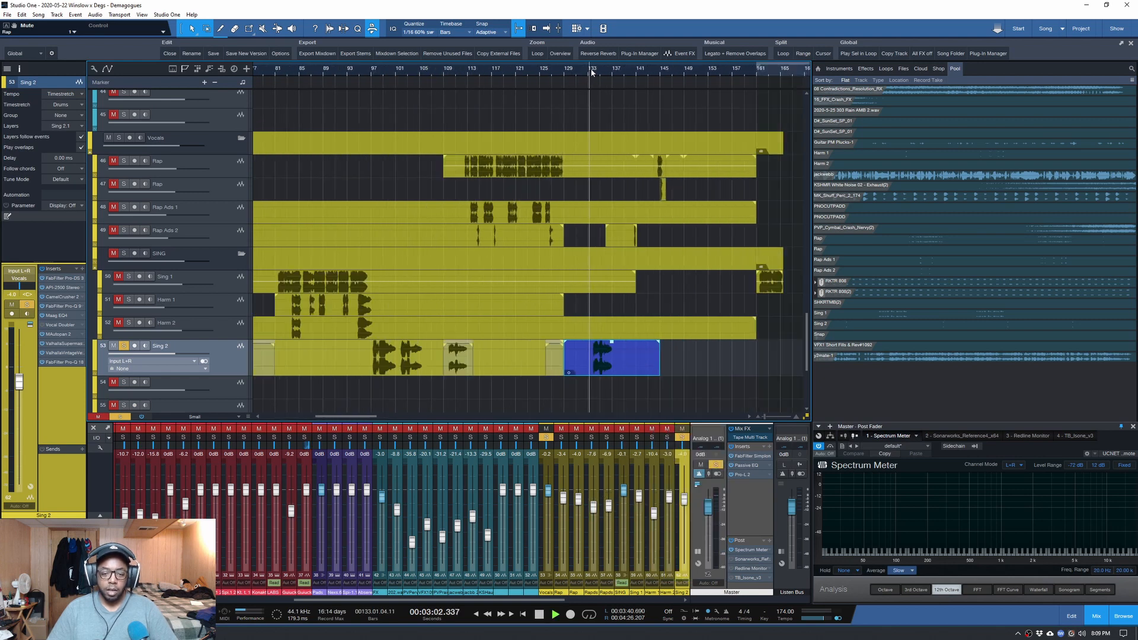
- Stop the Sing 2 playback, reduce the track heights to Tiny and place the playhead at bar 55
key(z)
key(space)
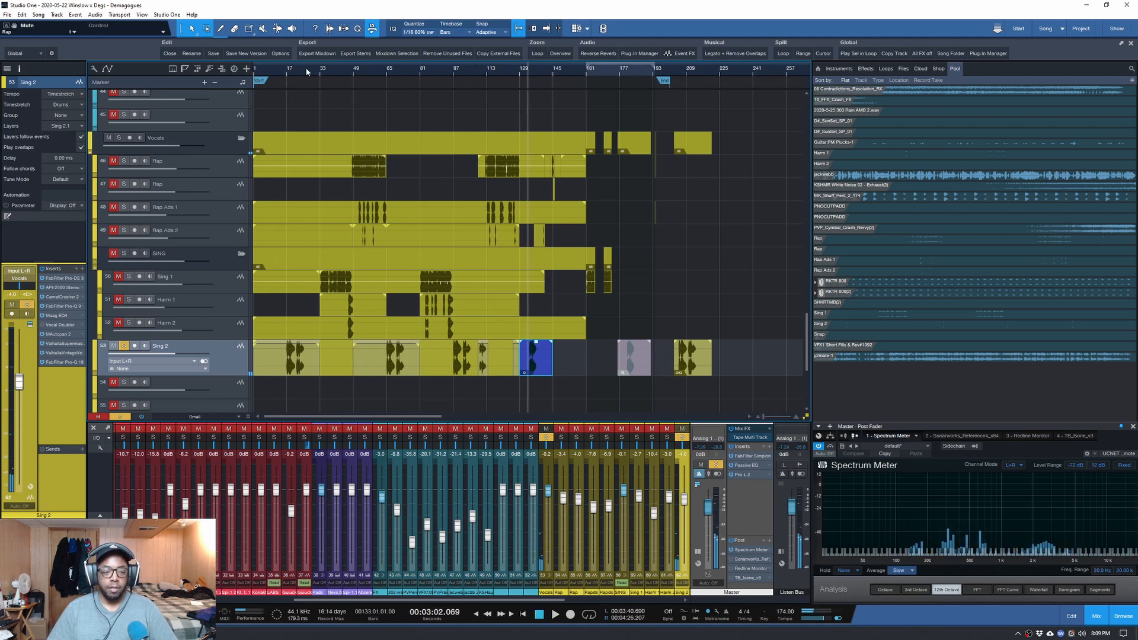
scroll(282, 71, up, 3)
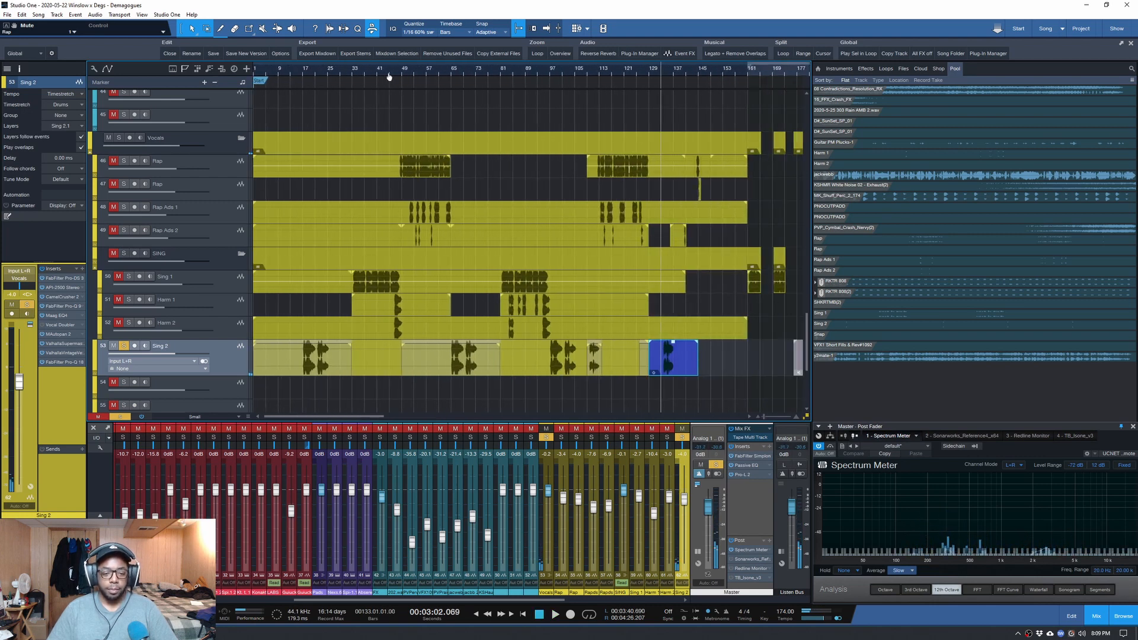
scroll(395, 74, down, 3)
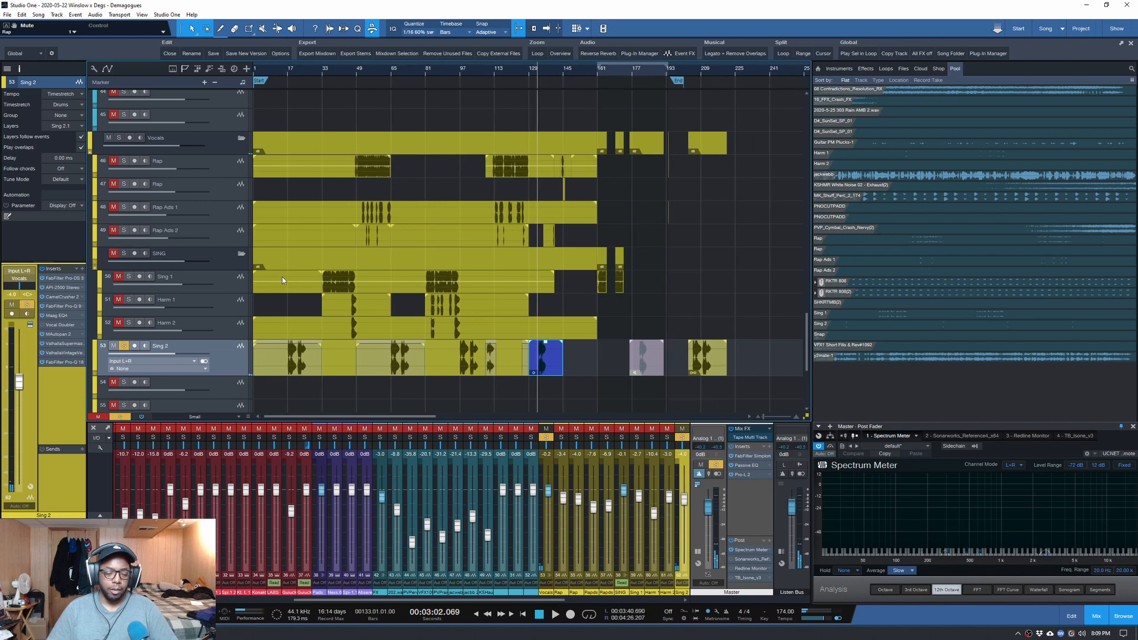
key(shift+w)
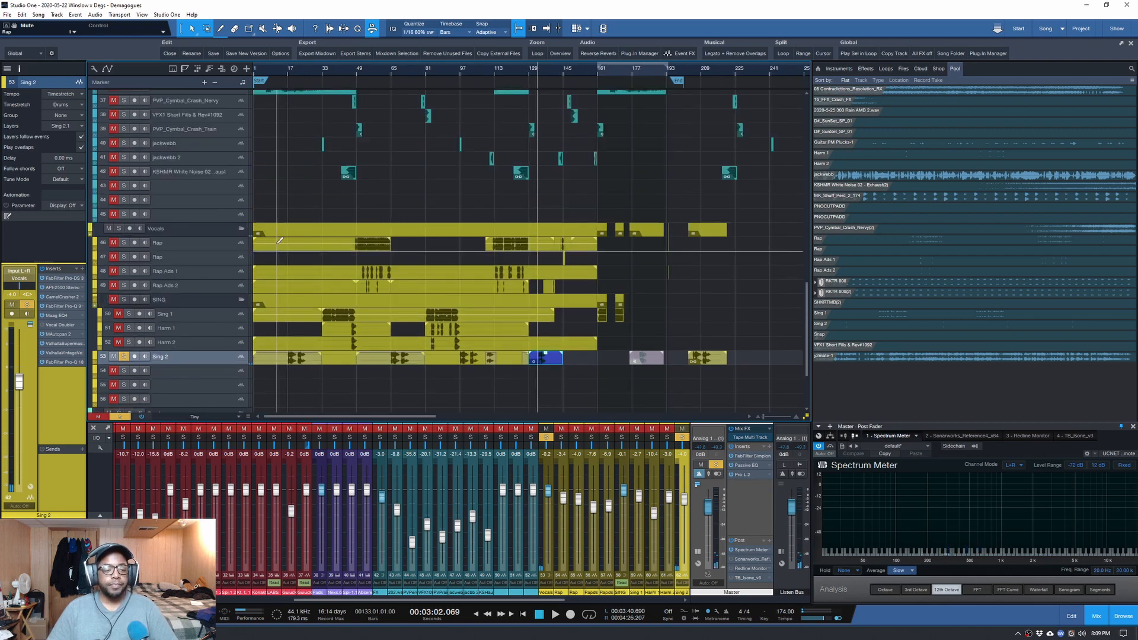
click(376, 68)
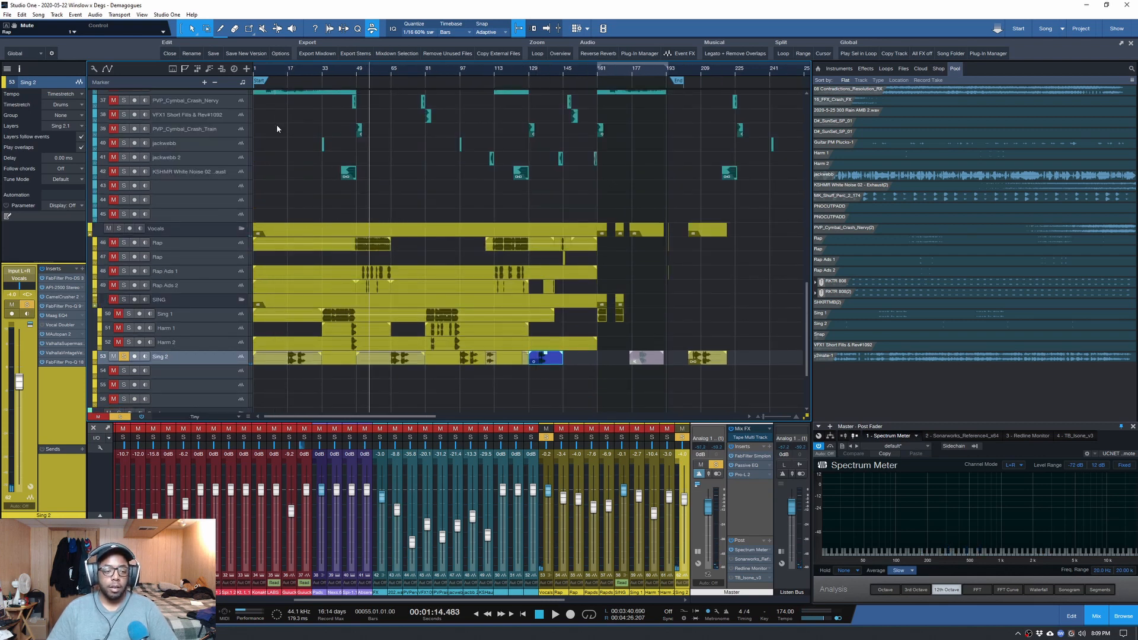
- Unsolo Sing 2 and clear all remaining track mutes, and play the full mix from bar 55
click(123, 357)
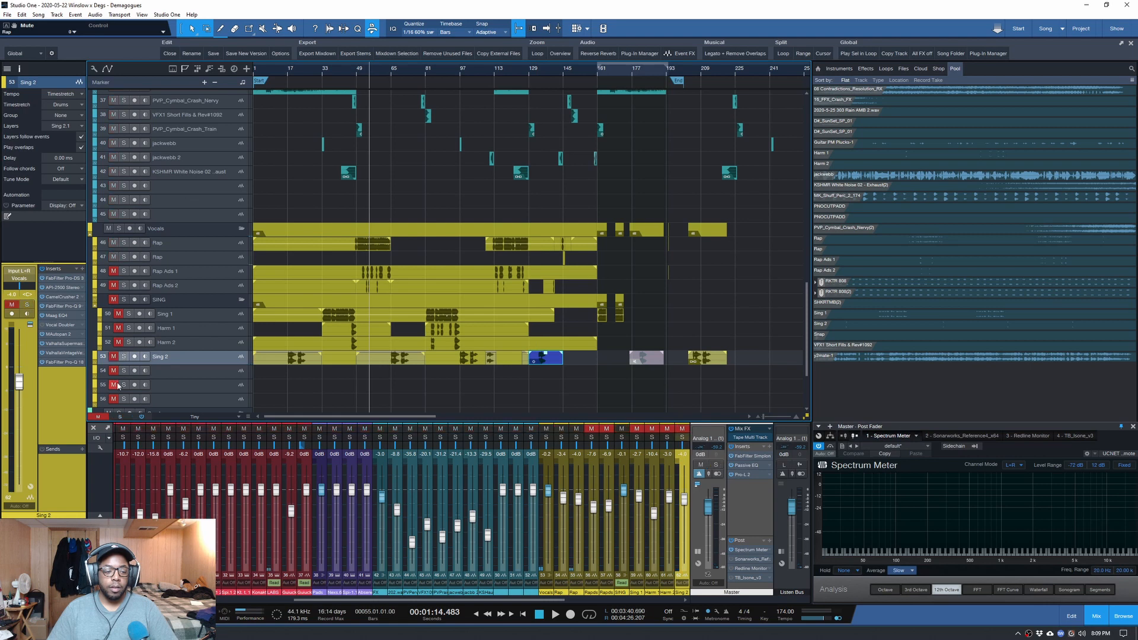
click(101, 417)
key(space)
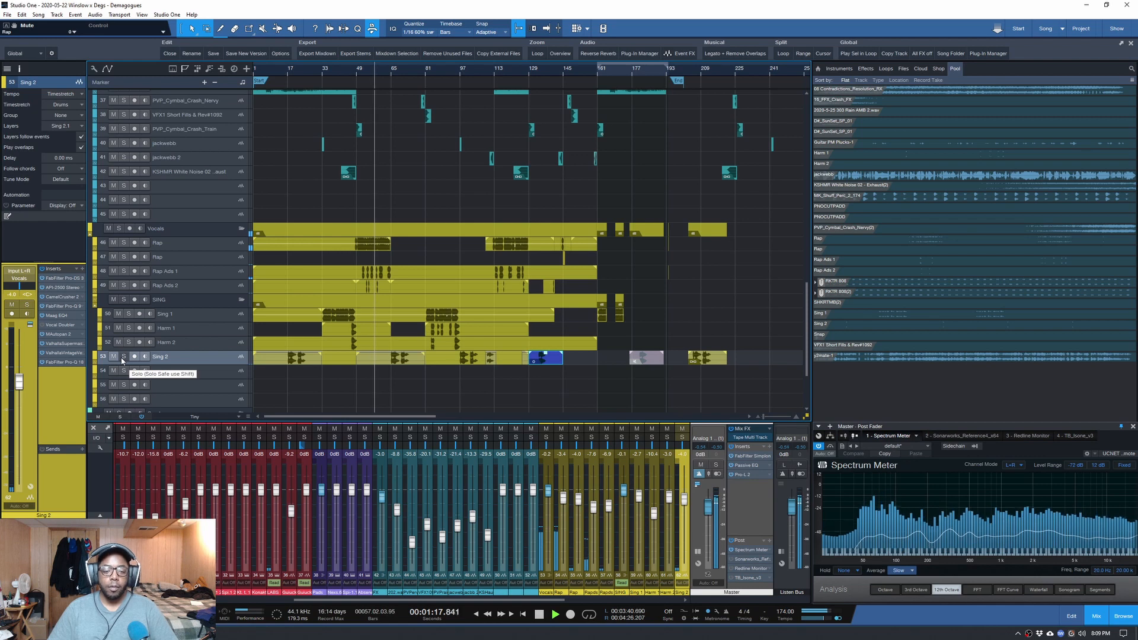
- View the whole arrangement and the vocal tracks up close while the mix plays, and stop playback
click(560, 53)
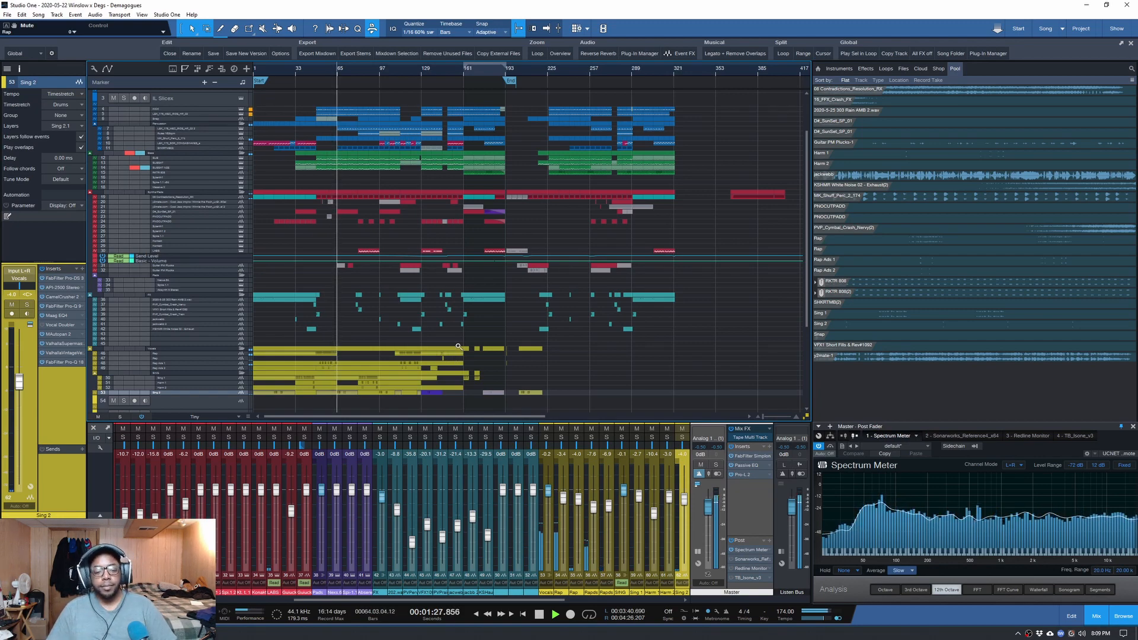
drag(436, 352, 255, 396)
key(shift+s)
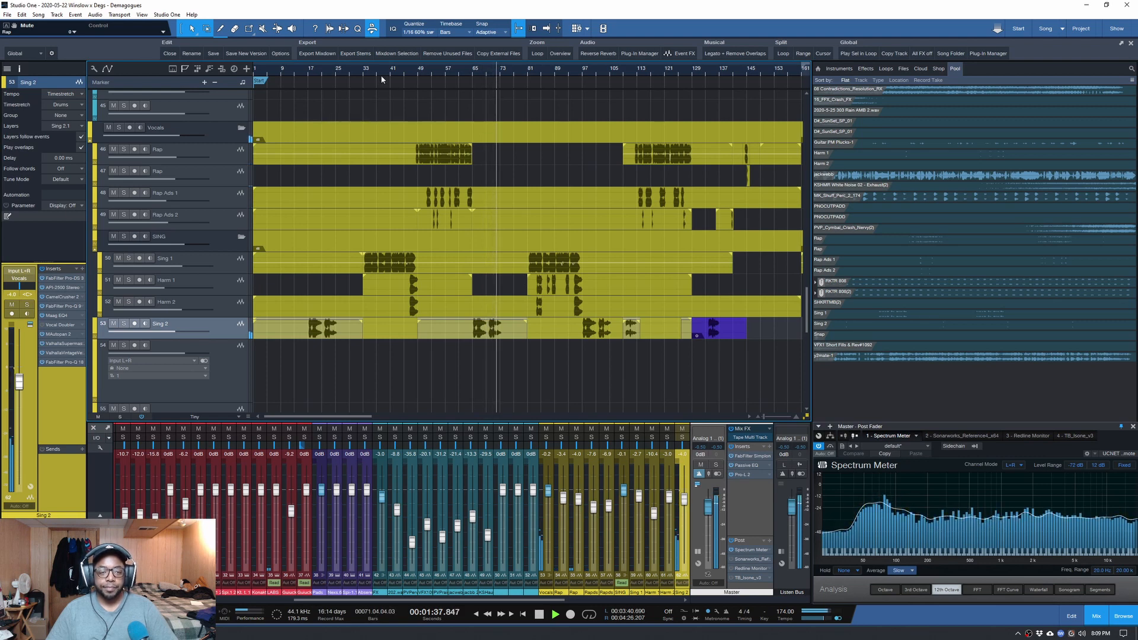
key(space)
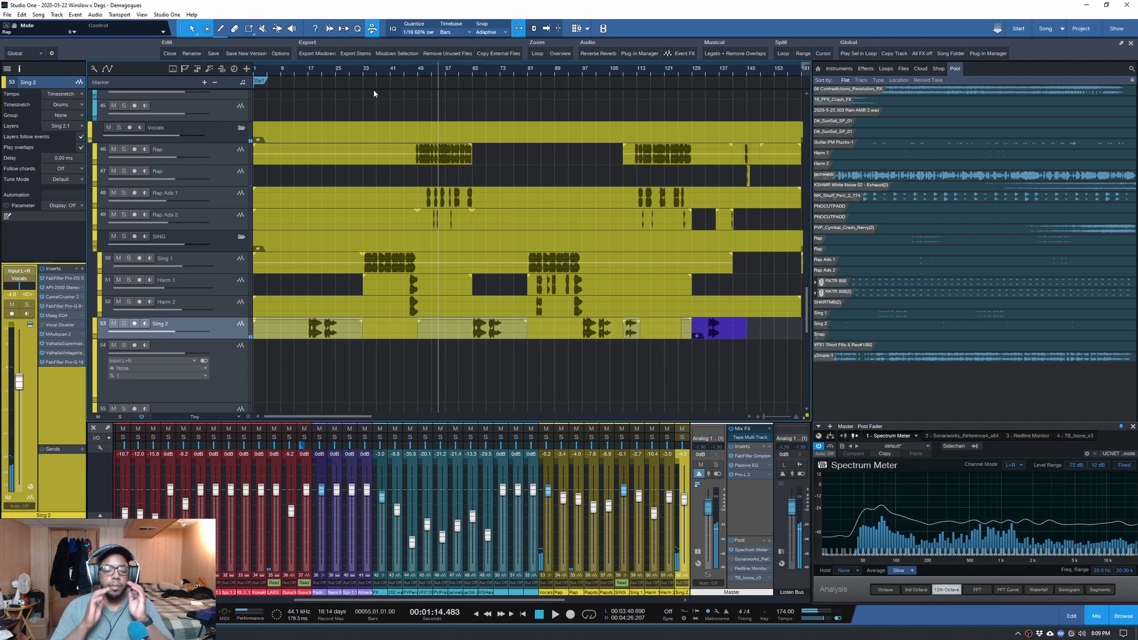
click(114, 324)
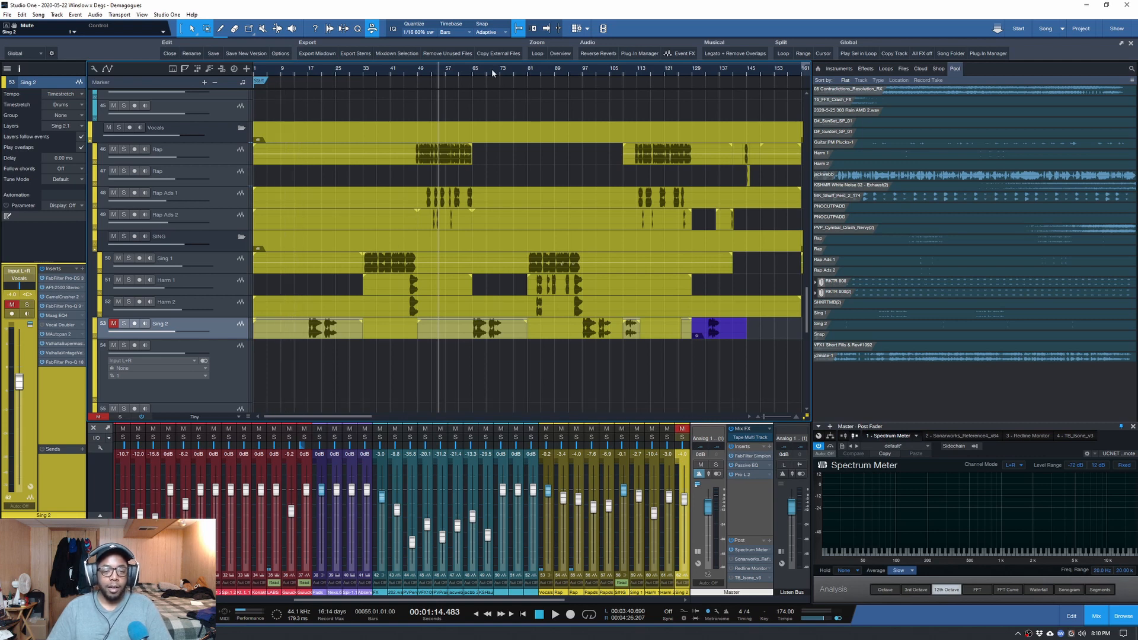
scroll(487, 72, down, 3)
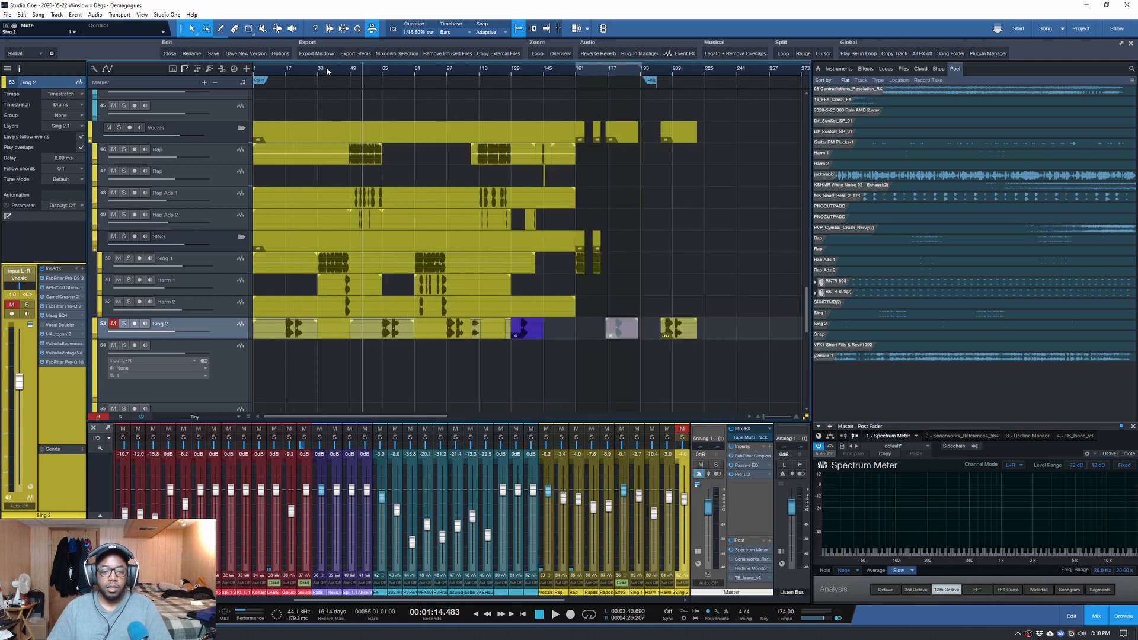
scroll(327, 71, up, 2)
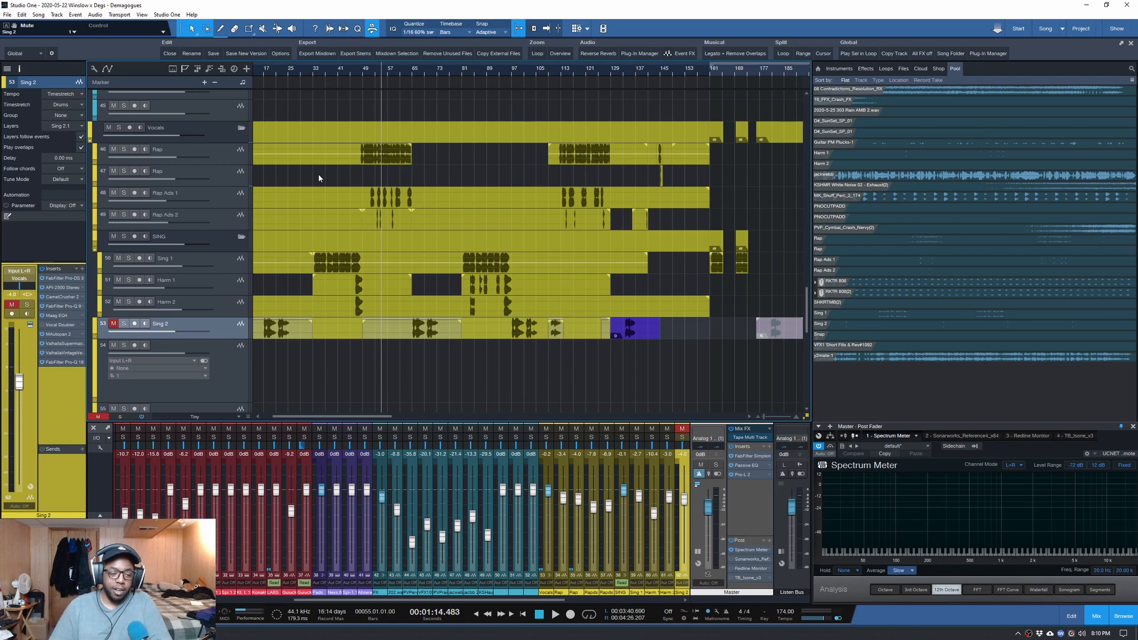
click(113, 324)
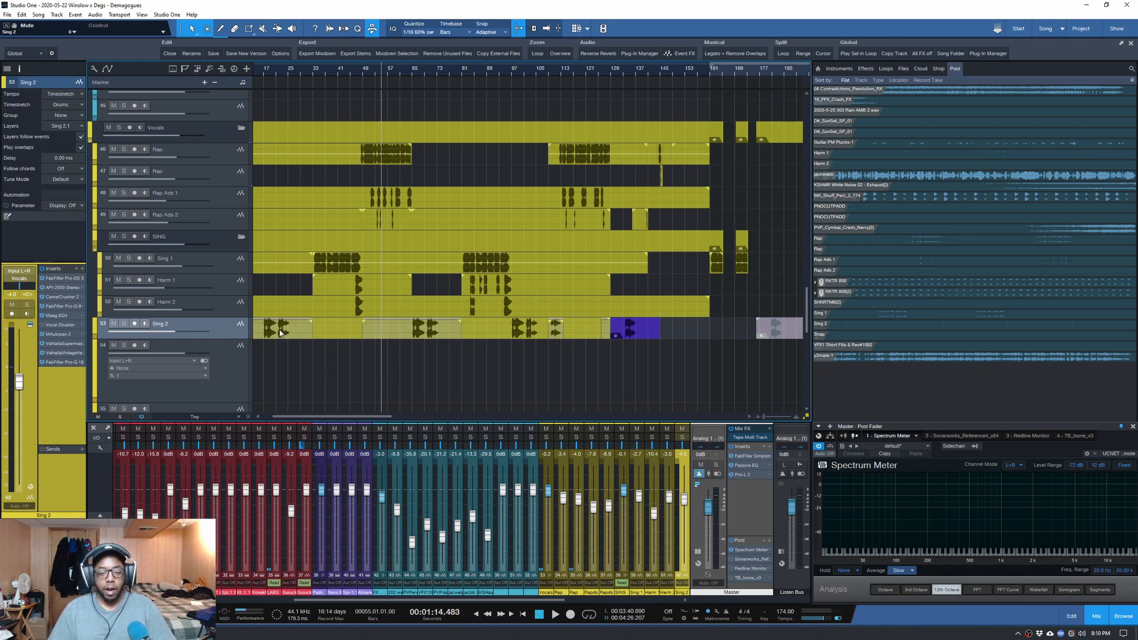
- Reduce all tracks to the Minimal height and fit the full song length in the arrangement to view every track
key(shift+w)
key(shift+w)
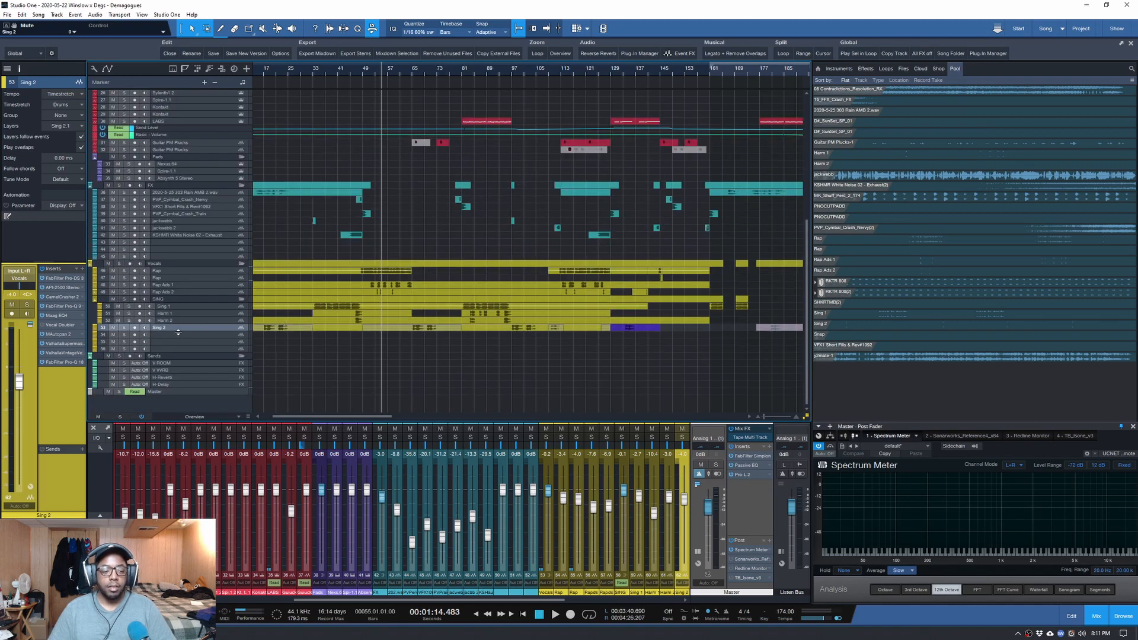
drag(172, 332, 172, 341)
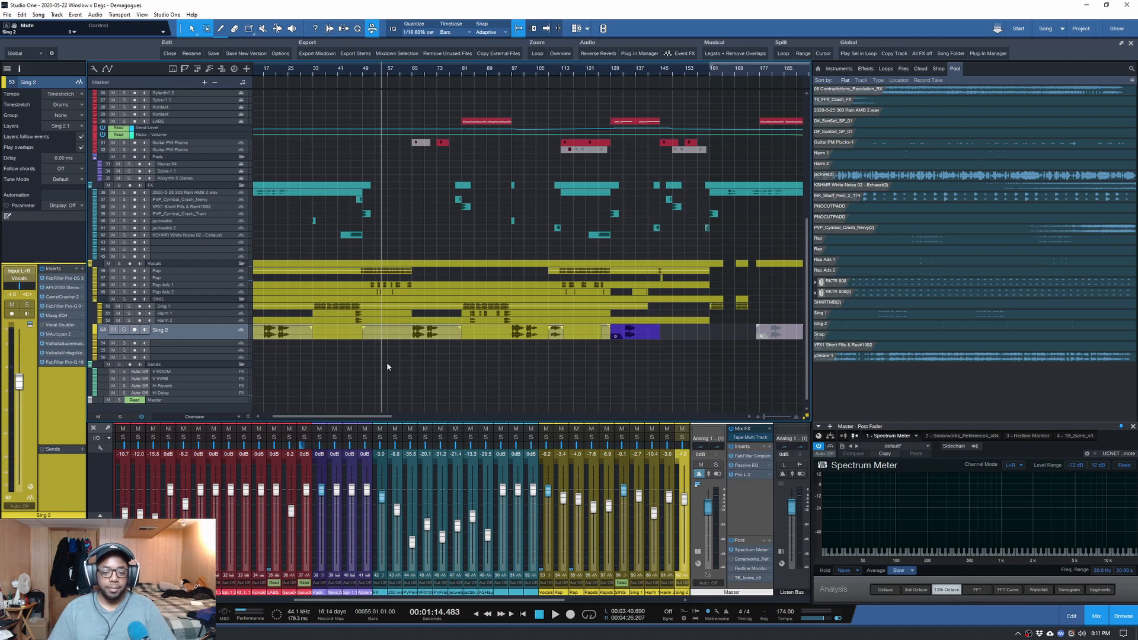
key(w)
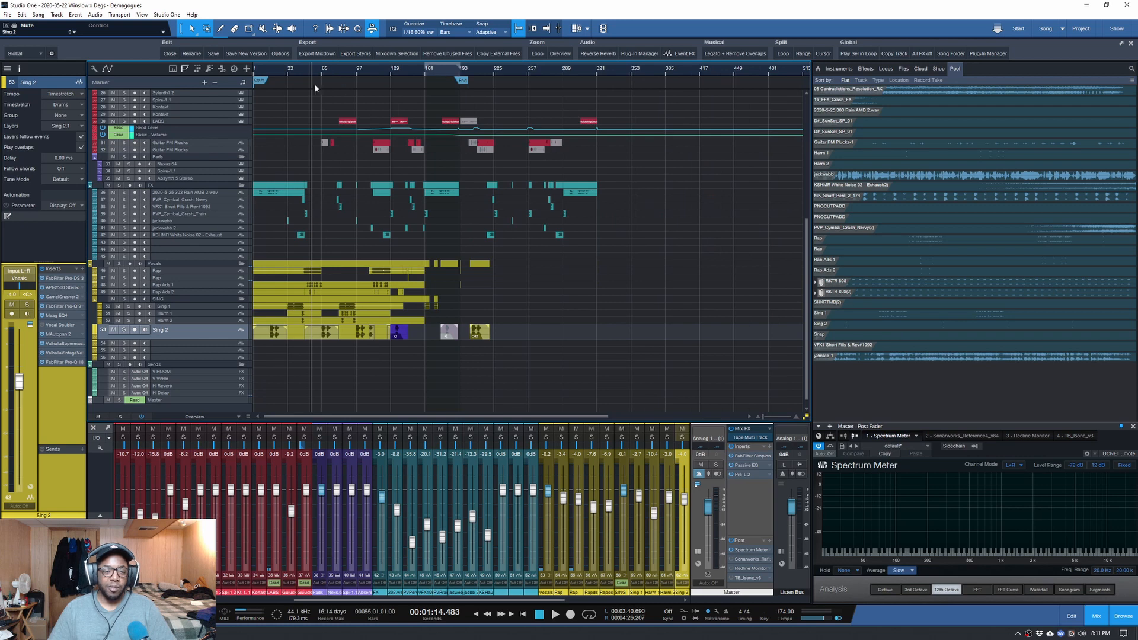
key(shift+w)
key(shift+w)
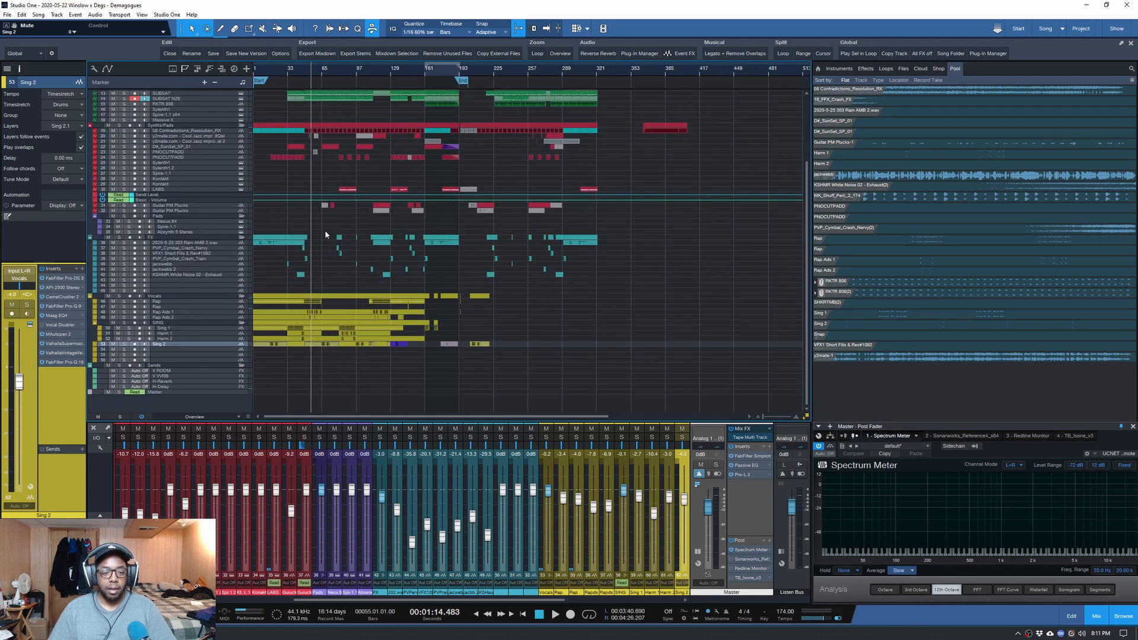
scroll(303, 256, up, 2)
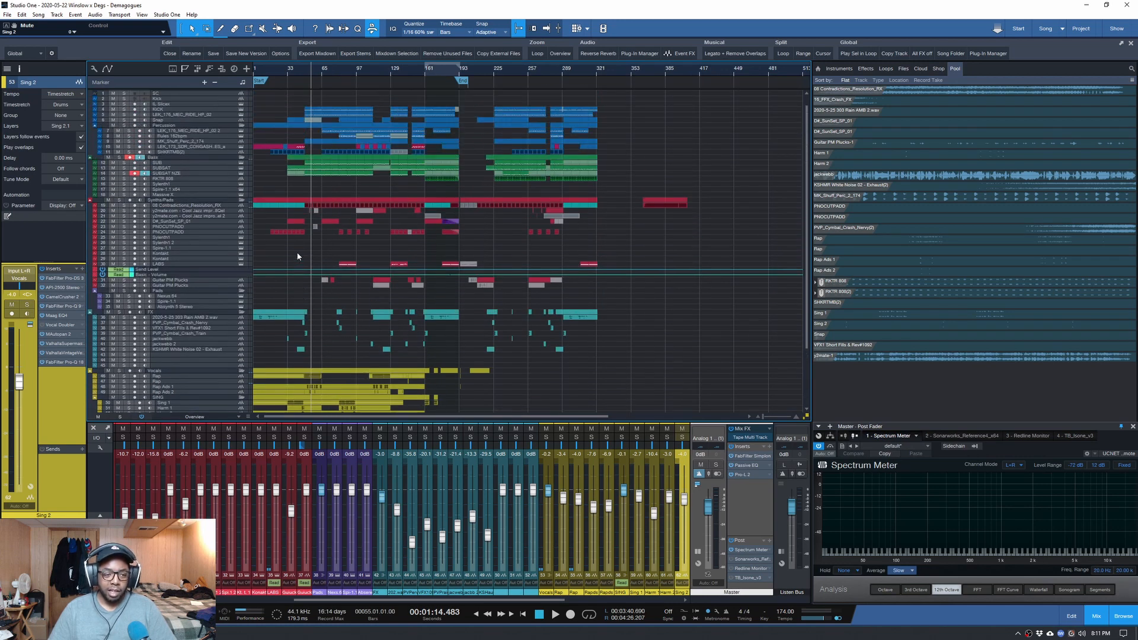
key(shift+w)
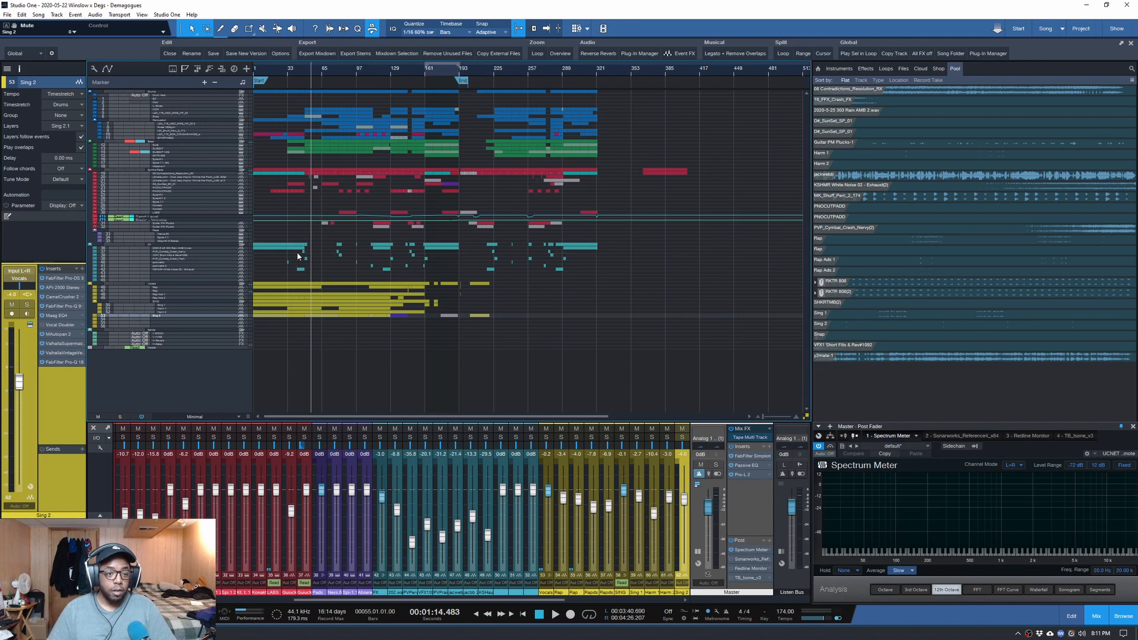